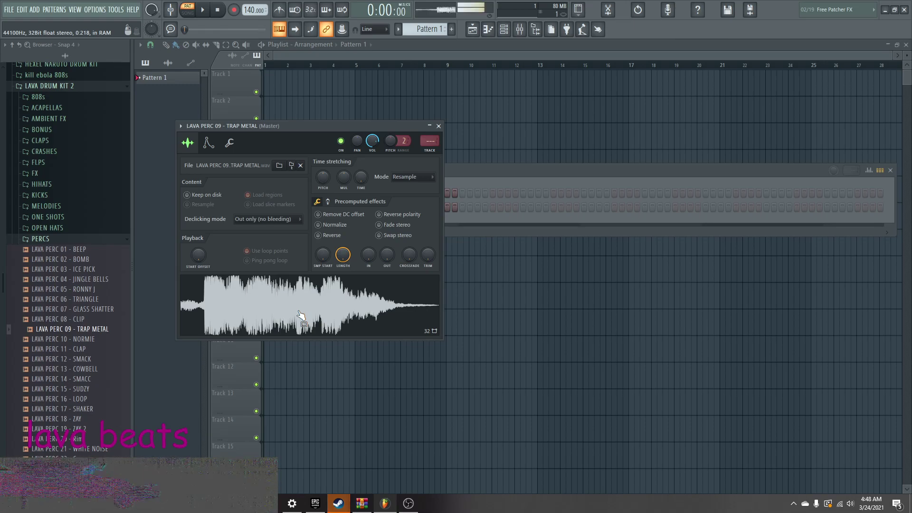
- Open the LAVA PERC 09 - TRAP METAL sample in the audio editor, delete the quiet lead-in at its start, and play it
{"action": "right_click", "coordinate": [299, 300]}
{"action": "left_click", "coordinate": [314, 317]}
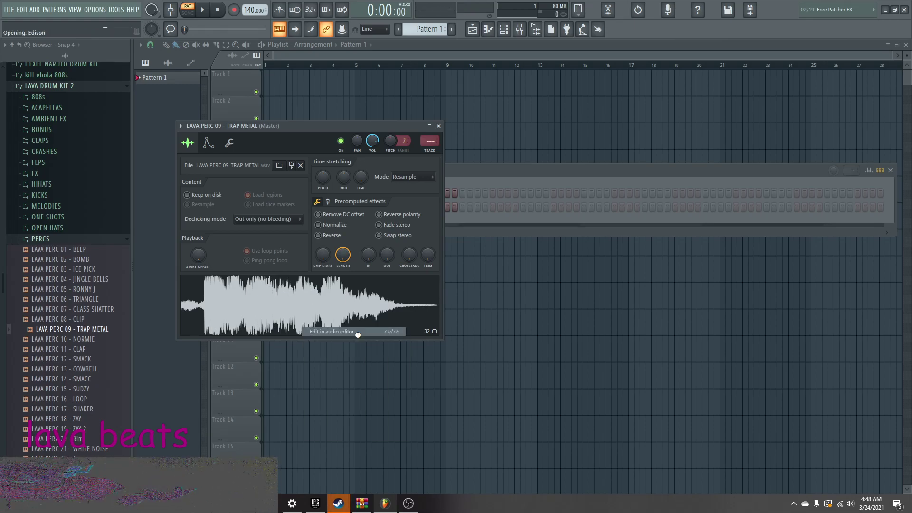
{"action": "scroll", "coordinate": [263, 249], "scroll_direction": "up", "scroll_amount": 5}
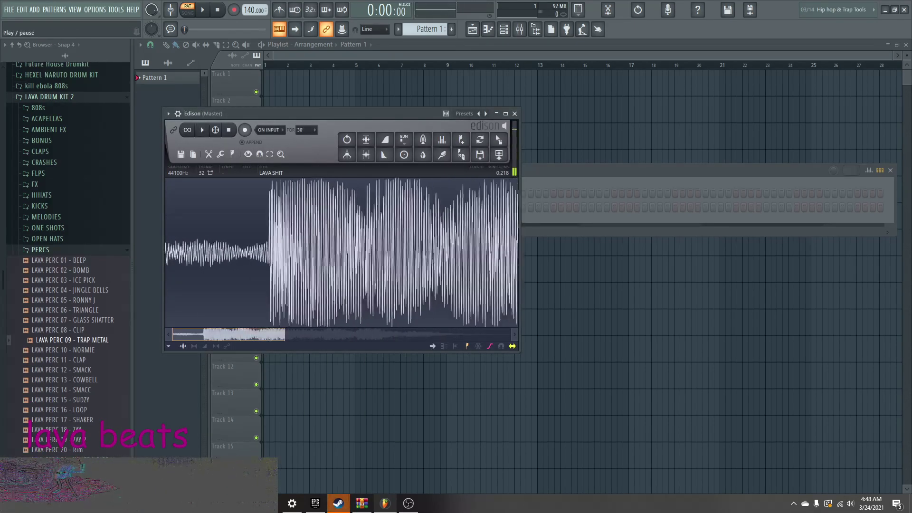
{"action": "key", "text": "Delete"}
{"action": "key", "text": "space"}
{"action": "key", "text": "space"}
{"action": "key", "text": "space"}
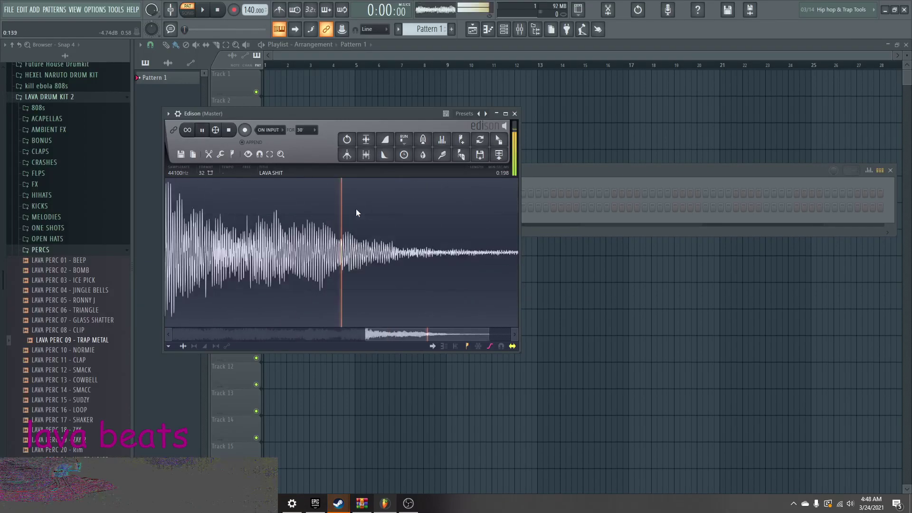
- Run Detect pitch regions on the whole trimmed sample
{"action": "scroll", "coordinate": [428, 258], "scroll_direction": "down", "scroll_amount": 5}
{"action": "right_click", "coordinate": [371, 242]}
{"action": "mouse_move", "coordinate": [397, 287]}
{"action": "left_click", "coordinate": [439, 405]}
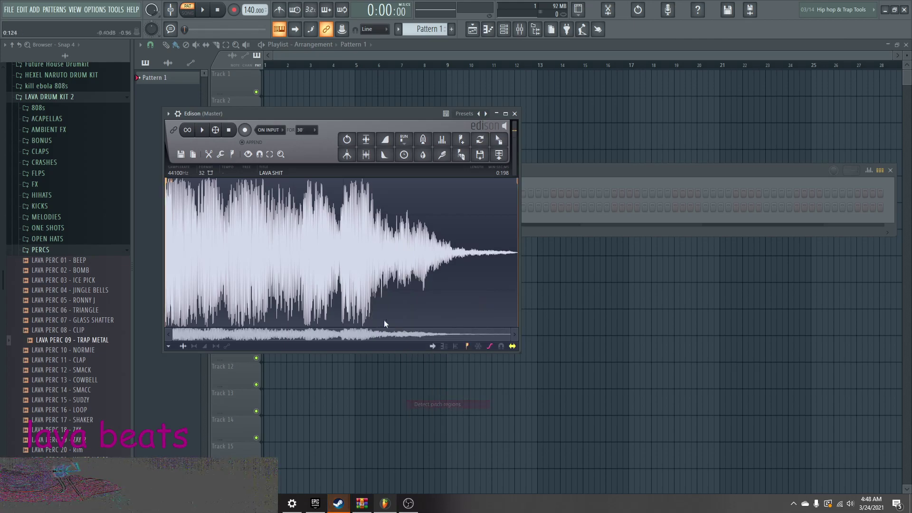
- Send the trimmed sample to the channel rack as a new channel and close the audio editor
{"action": "left_click_drag", "start_coordinate": [510, 145], "coordinate": [472, 182]}
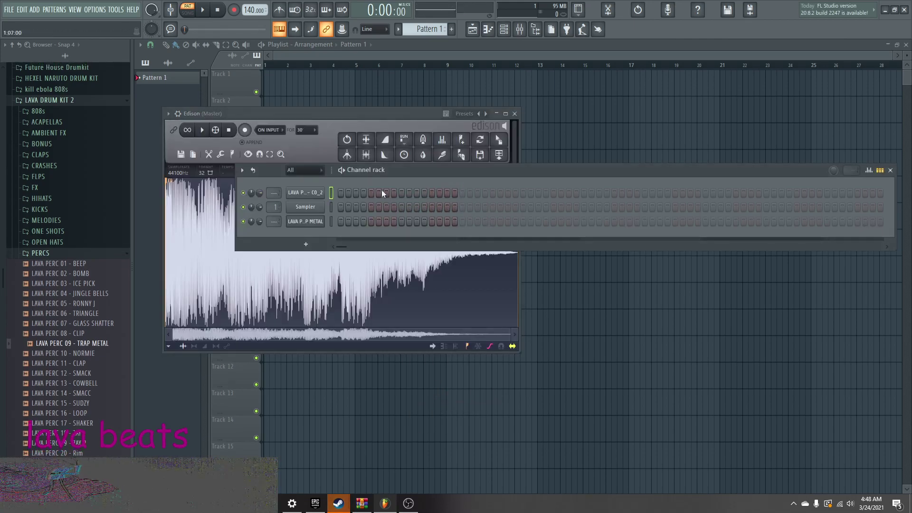
{"action": "left_click", "coordinate": [515, 113]}
{"action": "left_click", "coordinate": [296, 225]}
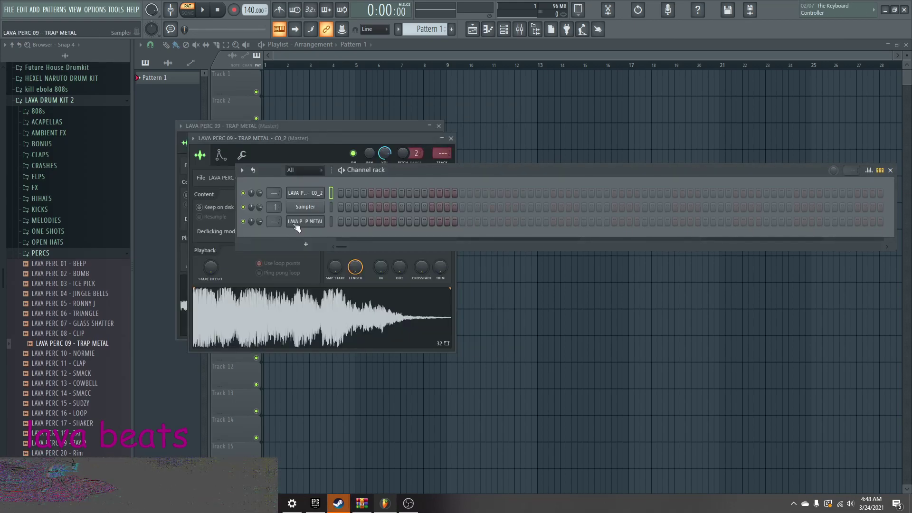
- Route the trimmed sample's channel to mixer Insert 2 and load Fruity Reeverb 2 into slot 3
{"action": "left_click", "coordinate": [519, 29]}
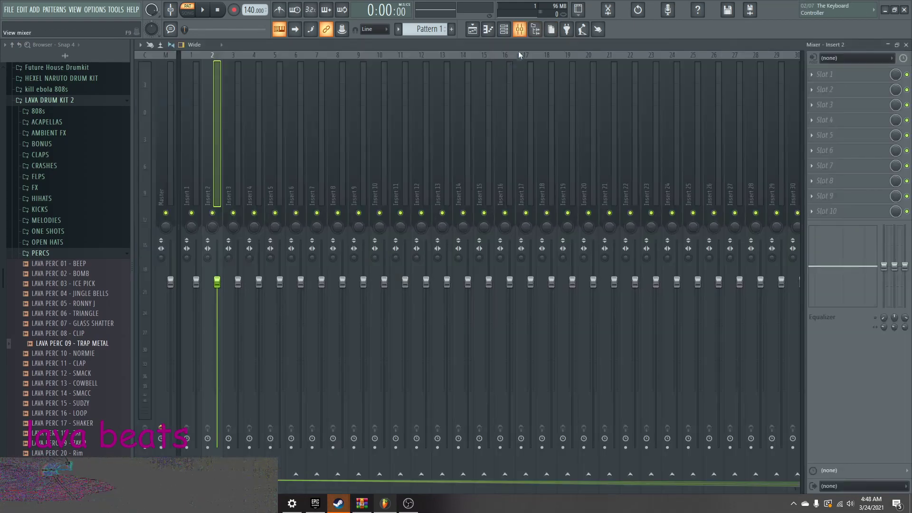
{"action": "left_click", "coordinate": [790, 136]}
{"action": "left_click", "coordinate": [199, 119]}
{"action": "left_click", "coordinate": [826, 105]}
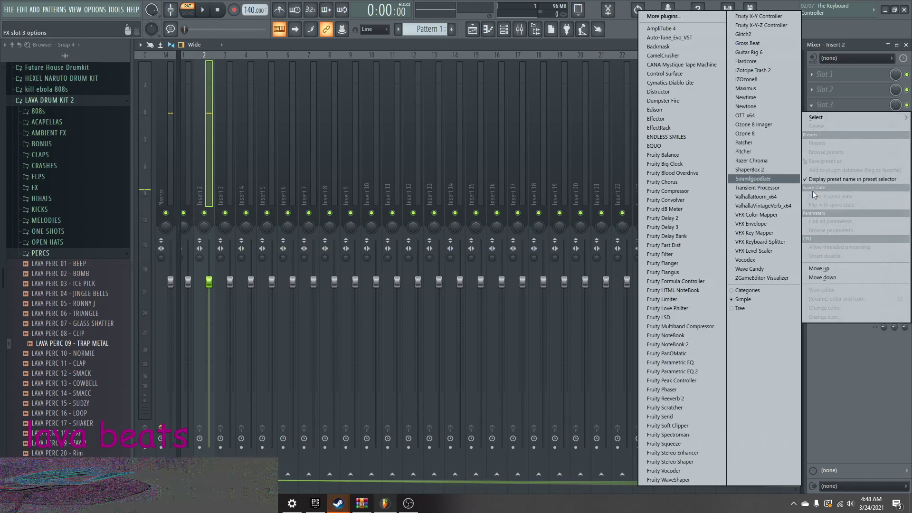
{"action": "left_click", "coordinate": [692, 399]}
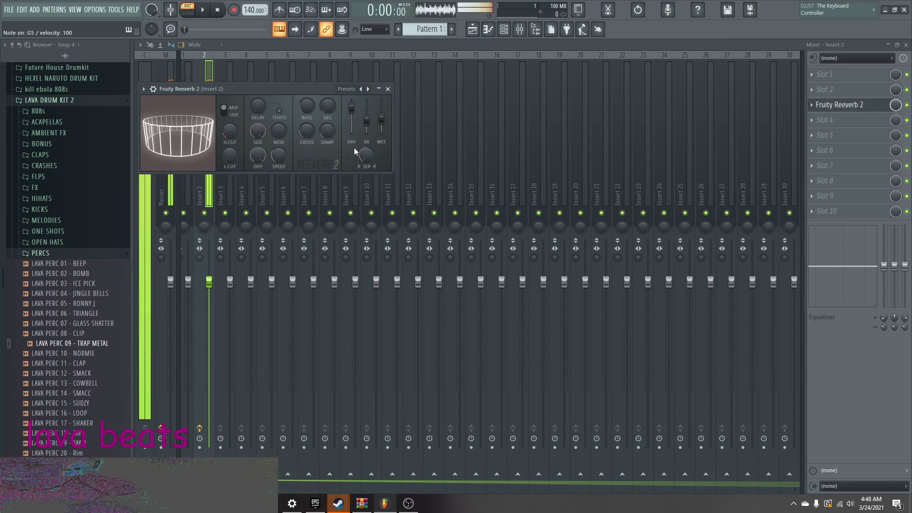
{"action": "left_click", "coordinate": [826, 150]}
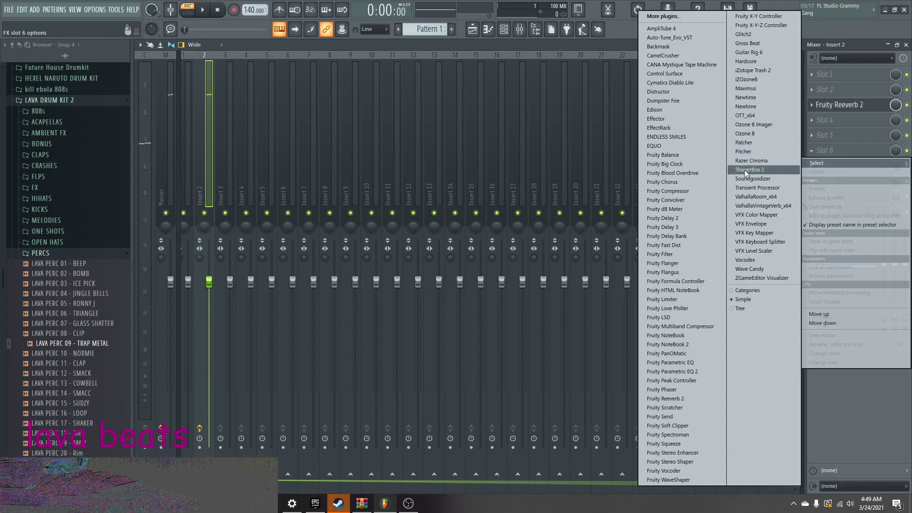
{"action": "key", "text": "Escape"}
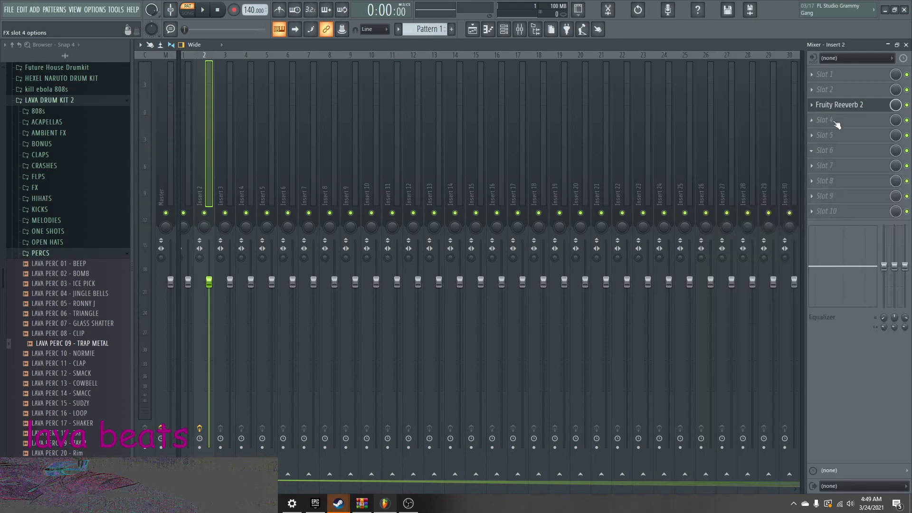
- Examine the trimmed sample's pitch in the pitch corrector, then close it
{"action": "left_click", "coordinate": [504, 29]}
{"action": "left_click", "coordinate": [318, 199]}
{"action": "right_click", "coordinate": [370, 322]}
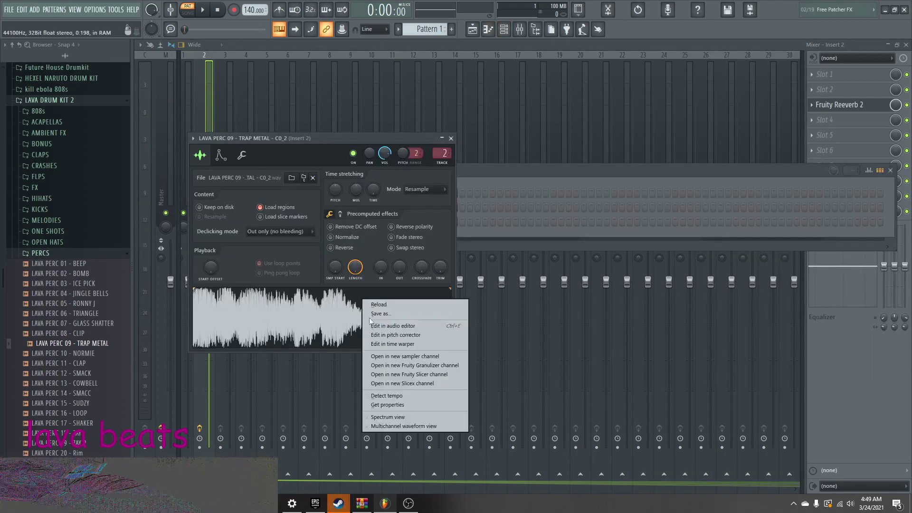
{"action": "left_click", "coordinate": [423, 335]}
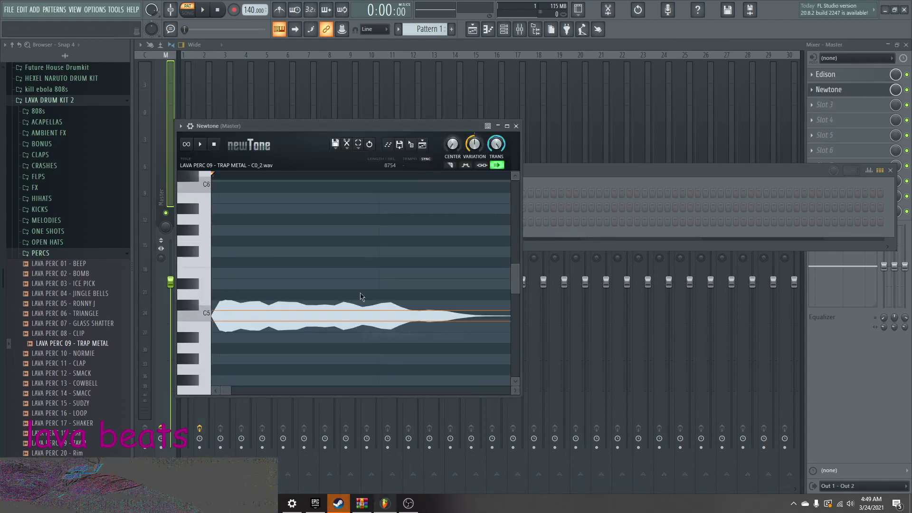
{"action": "mouse_move", "coordinate": [470, 318]}
{"action": "left_mouse_down"}
{"action": "mouse_move", "coordinate": [442, 160]}
{"action": "mouse_move", "coordinate": [409, 400]}
{"action": "mouse_move", "coordinate": [387, 290]}
{"action": "mouse_move", "coordinate": [373, 295]}
{"action": "mouse_move", "coordinate": [367, 320]}
{"action": "mouse_move", "coordinate": [382, 304]}
{"action": "left_mouse_up"}
{"action": "left_click", "coordinate": [515, 126]}
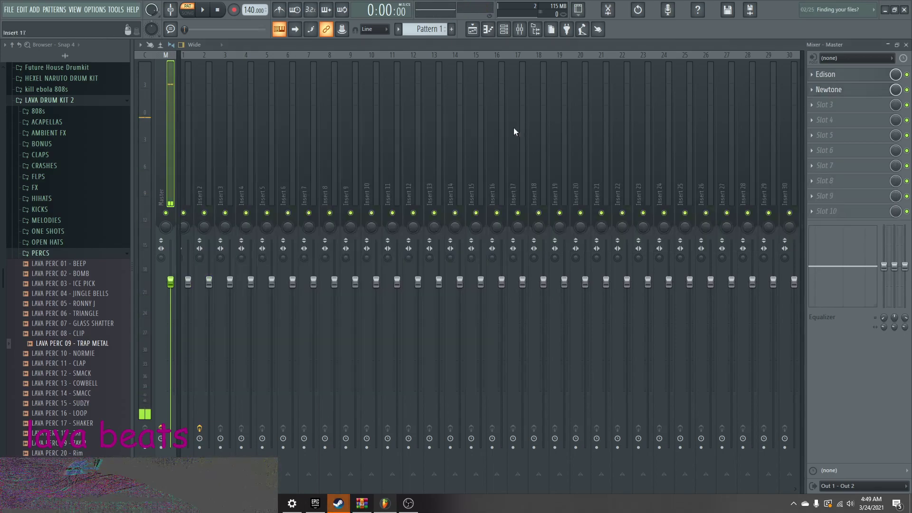
- Place the trimmed sample on the first step of Pattern 1 and play the pattern
{"action": "left_click", "coordinate": [188, 152]}
{"action": "key", "text": "space"}
{"action": "left_click", "coordinate": [505, 29]}
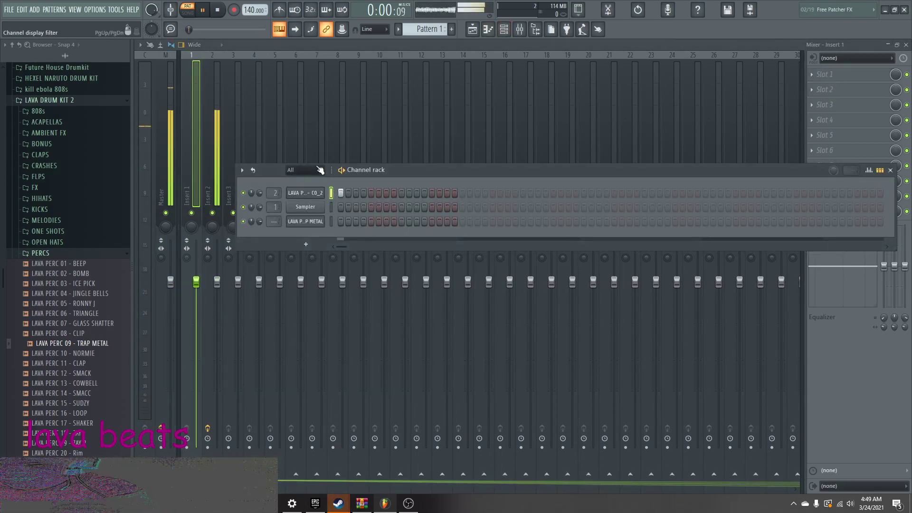
- Load iZotope Trash 2 into slot 4 of Insert 2 and apply its Aggressive preset Beat Grinder
{"action": "left_click", "coordinate": [218, 142]}
{"action": "left_click", "coordinate": [872, 122]}
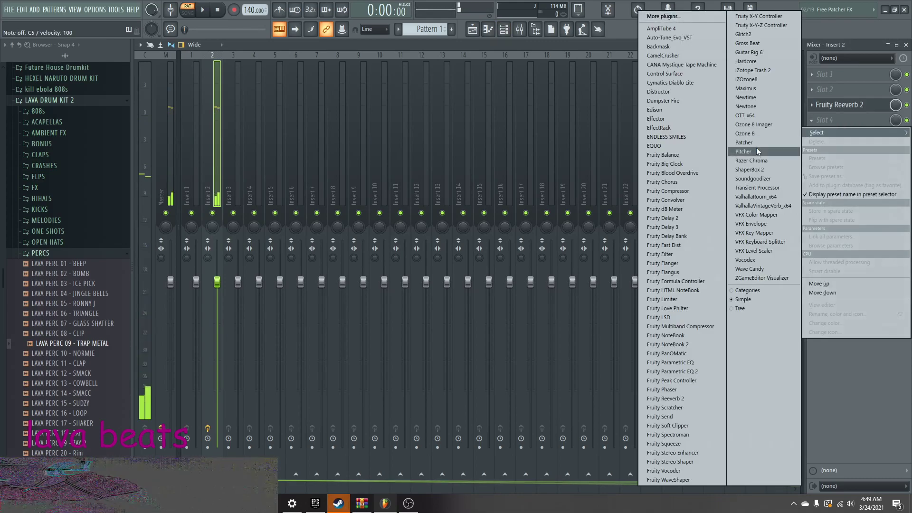
{"action": "left_click", "coordinate": [753, 70]}
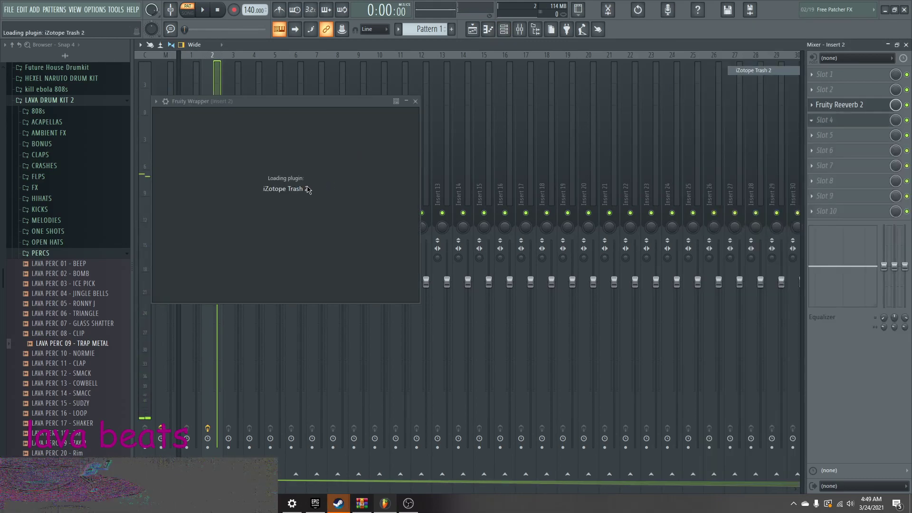
{"action": "left_click_drag", "start_coordinate": [352, 102], "coordinate": [461, 86]}
{"action": "left_click", "coordinate": [291, 179]}
{"action": "left_click", "coordinate": [298, 205]}
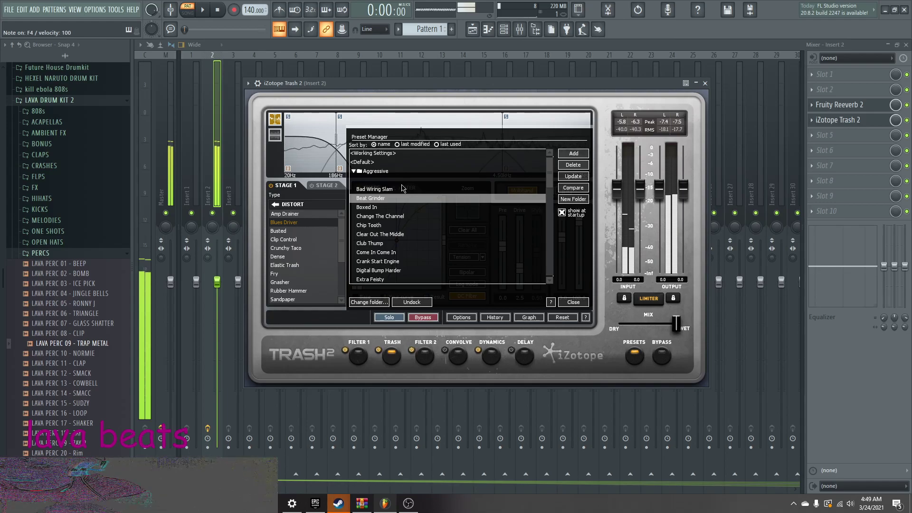
{"action": "key", "text": "Escape"}
{"action": "left_click", "coordinate": [504, 31]}
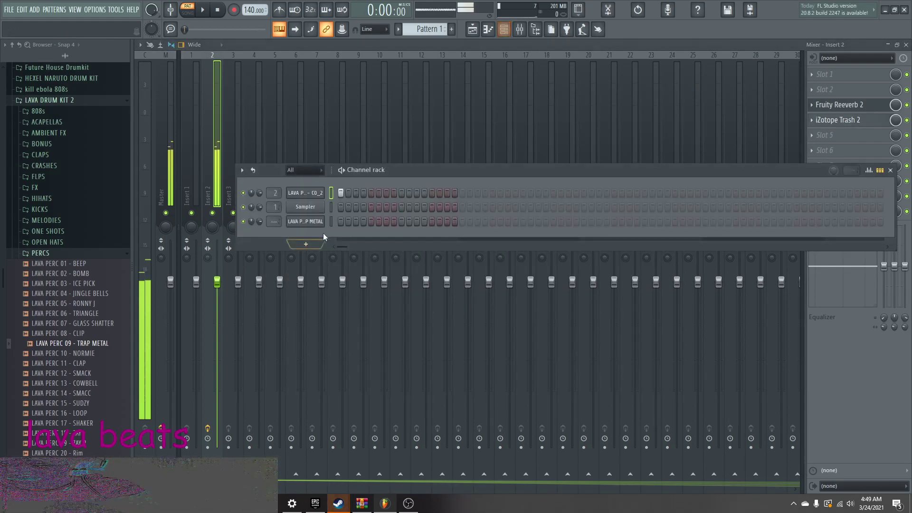
- Add Fruity Parametric EQ 2 to slot 5 with the 20Hz + 18kHz cut preset and raise the band 1 high pass to about 170 Hz
{"action": "left_click", "coordinate": [824, 136]}
{"action": "left_click", "coordinate": [673, 373]}
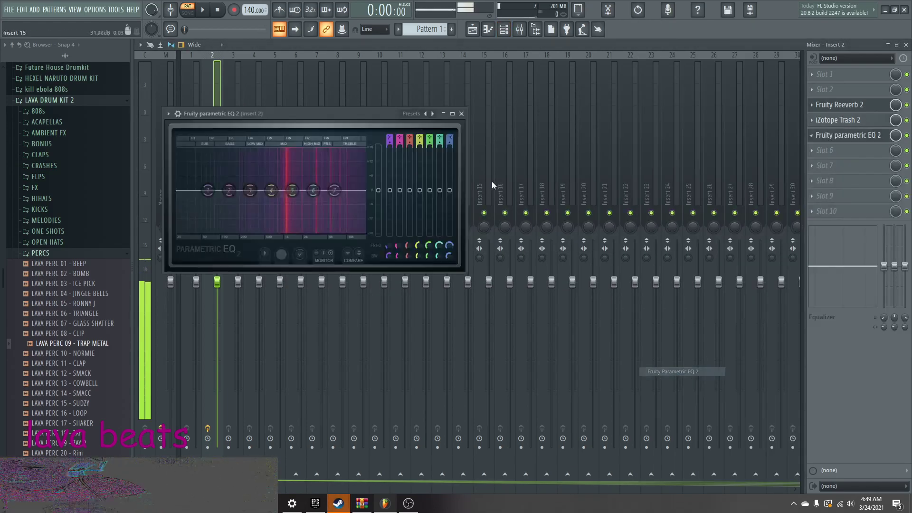
{"action": "left_click", "coordinate": [432, 114]}
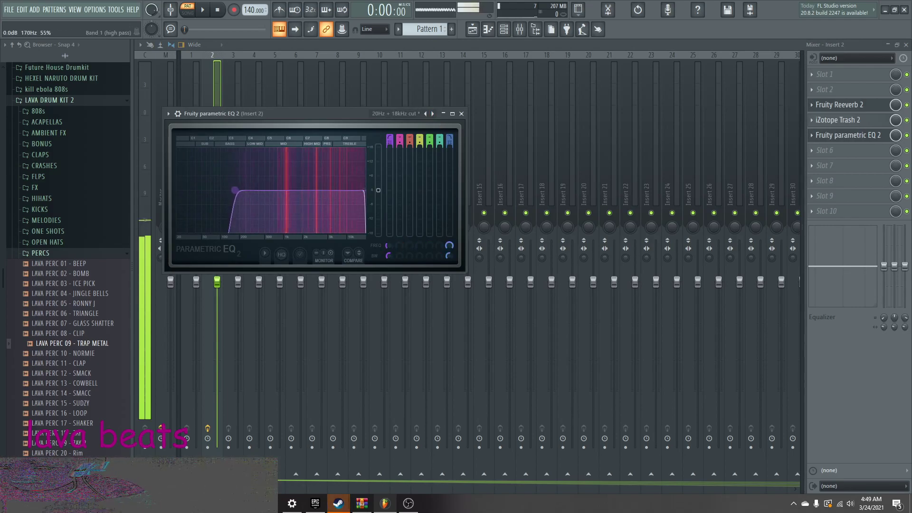
- Open the trimmed sample's piano roll, move the first note to C4, and play the pattern
{"action": "key", "text": "F6"}
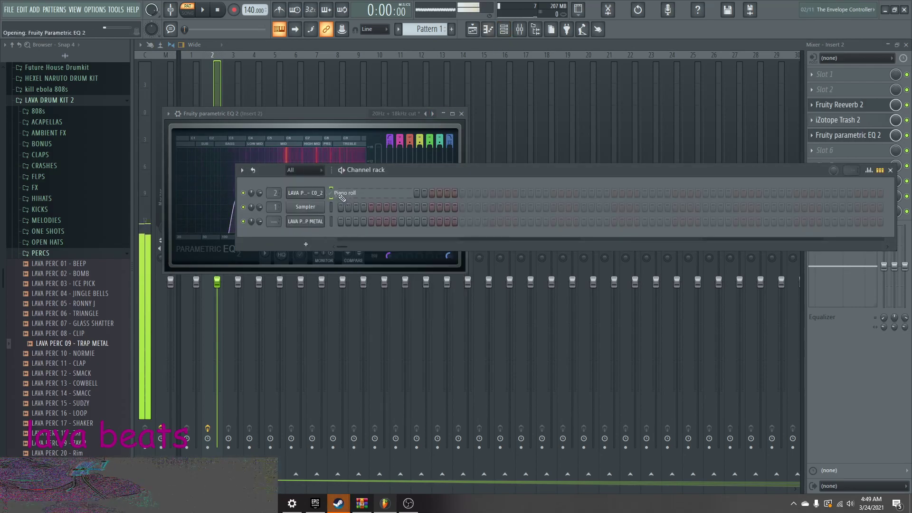
{"action": "key", "text": "F7"}
{"action": "scroll", "coordinate": [233, 220], "scroll_direction": "down", "scroll_amount": 1}
{"action": "left_click", "coordinate": [173, 174]}
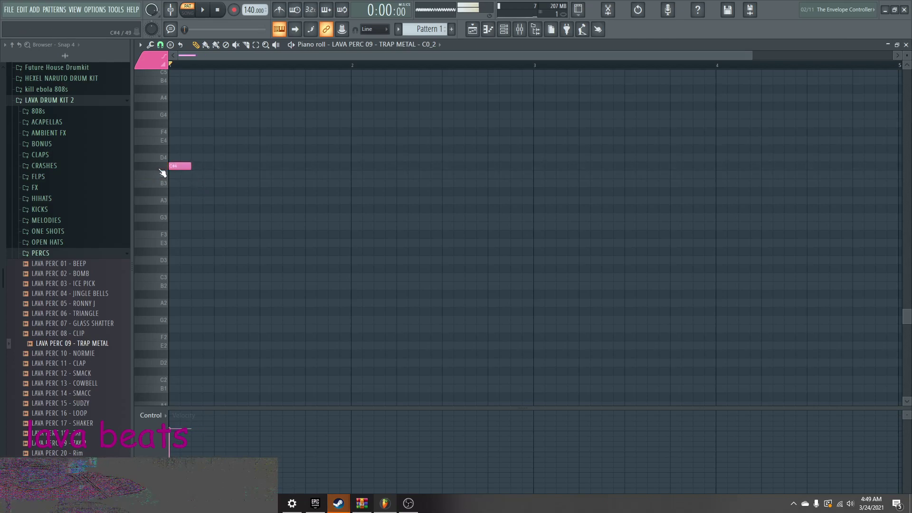
{"action": "key", "text": "space"}
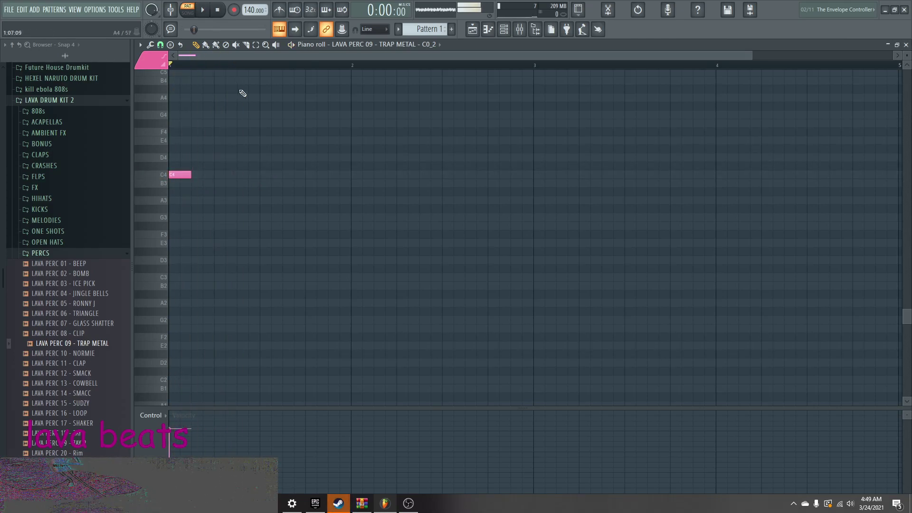
- Add a C#4 note at the start of bar 2 and stop playback
{"action": "left_click", "coordinate": [504, 31]}
{"action": "left_click", "coordinate": [504, 30]}
{"action": "scroll", "coordinate": [363, 129], "scroll_direction": "up", "scroll_amount": 2}
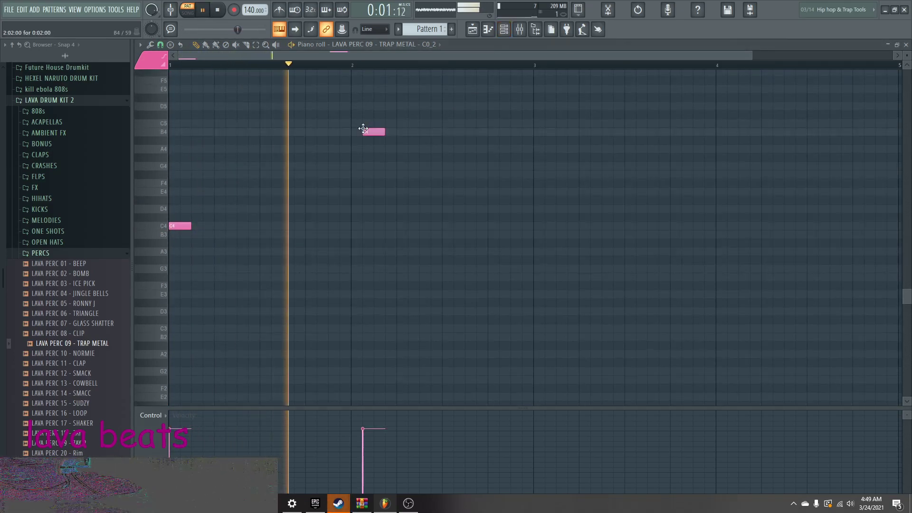
{"action": "left_click", "coordinate": [356, 218]}
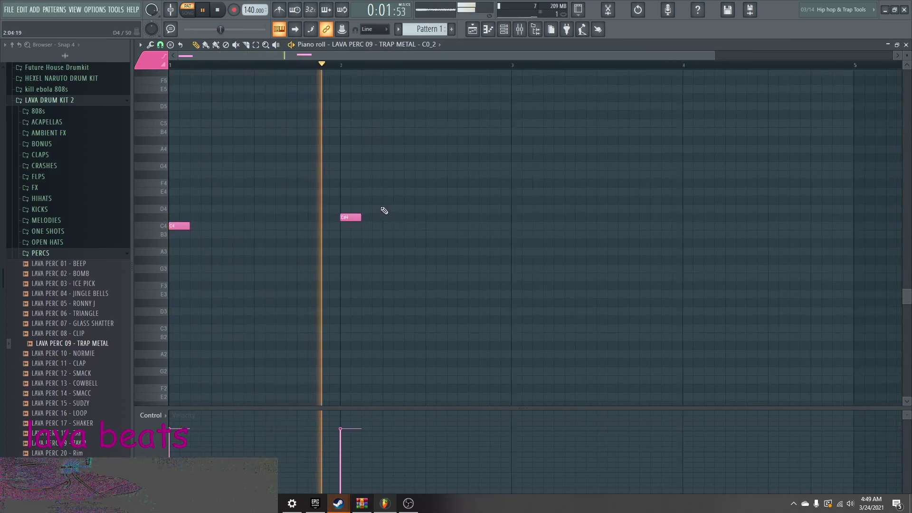
{"action": "scroll", "coordinate": [382, 209], "scroll_direction": "down", "scroll_amount": 1}
{"action": "key", "text": "space"}
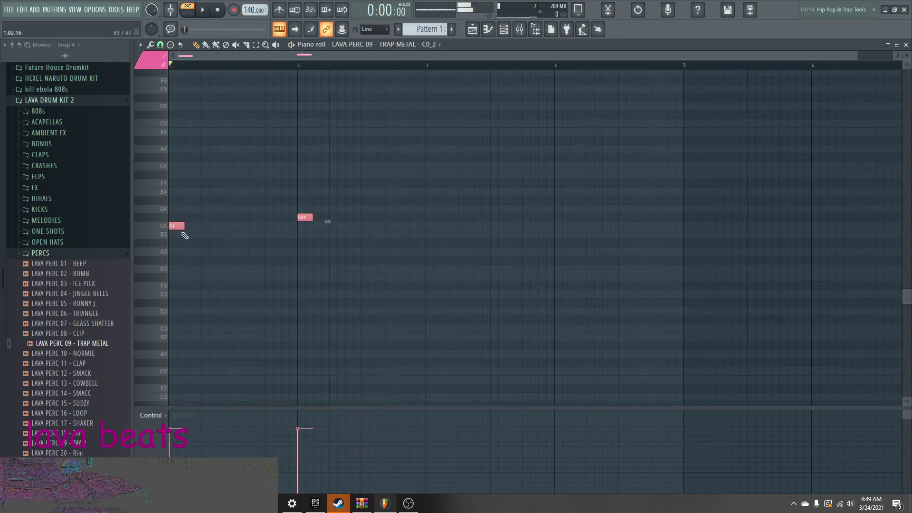
- Duplicate the C4 and C#4 notes to the starts of bars 3 and 4, and play the pattern
{"action": "left_click_drag", "start_coordinate": [378, 227], "coordinate": [434, 225]}
{"action": "left_click", "coordinate": [437, 206]}
{"action": "key", "text": "space"}
{"action": "right_click", "coordinate": [437, 206]}
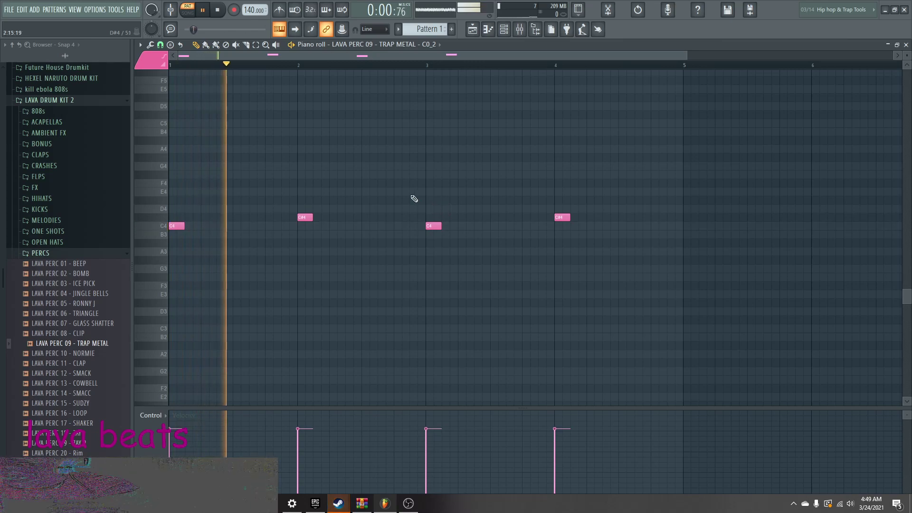
- Add a C5 note halfway through each of the four bars while the pattern plays
{"action": "key", "text": "space"}
{"action": "scroll", "coordinate": [269, 168], "scroll_direction": "up", "scroll_amount": 1}
{"action": "key", "text": "space"}
{"action": "left_click", "coordinate": [240, 149]}
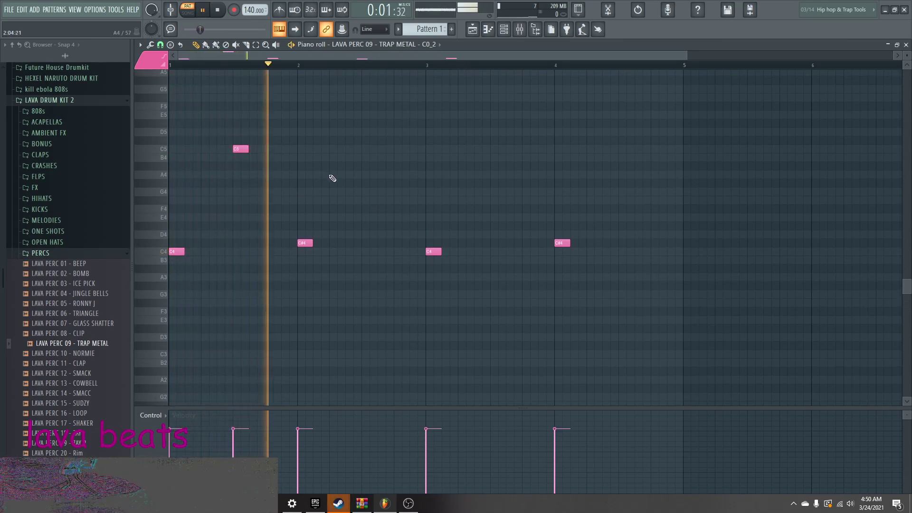
{"action": "left_click", "coordinate": [367, 149]}
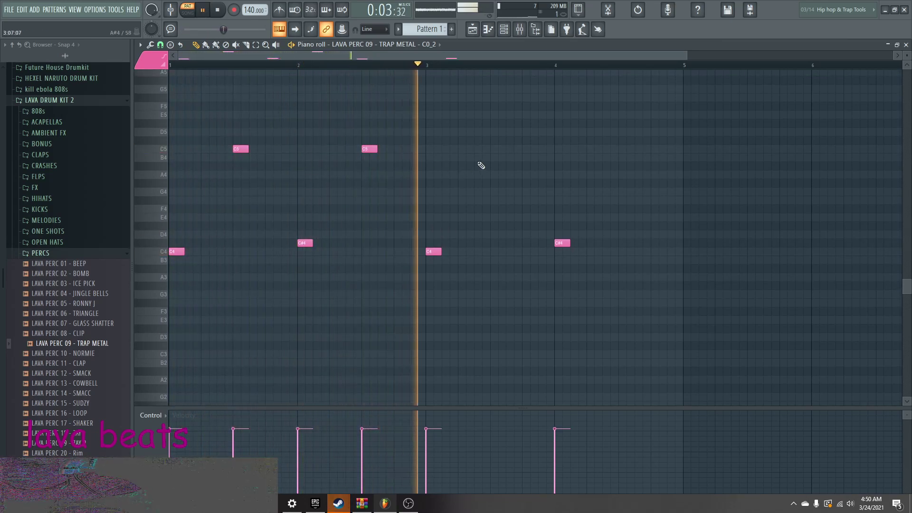
{"action": "left_click", "coordinate": [495, 149]}
{"action": "left_click", "coordinate": [623, 149]}
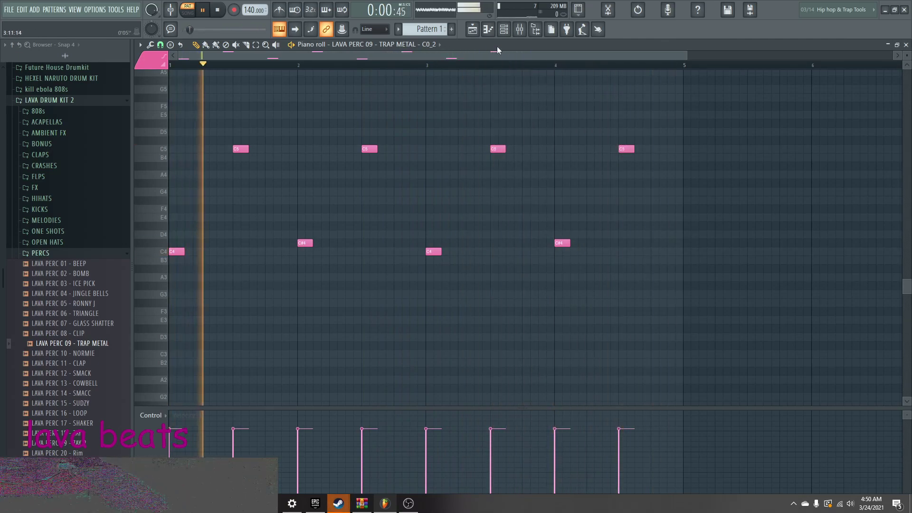
- View the original untrimmed sample's channel settings from the channel rack, then close them
{"action": "key", "text": "F6"}
{"action": "left_click", "coordinate": [305, 222]}
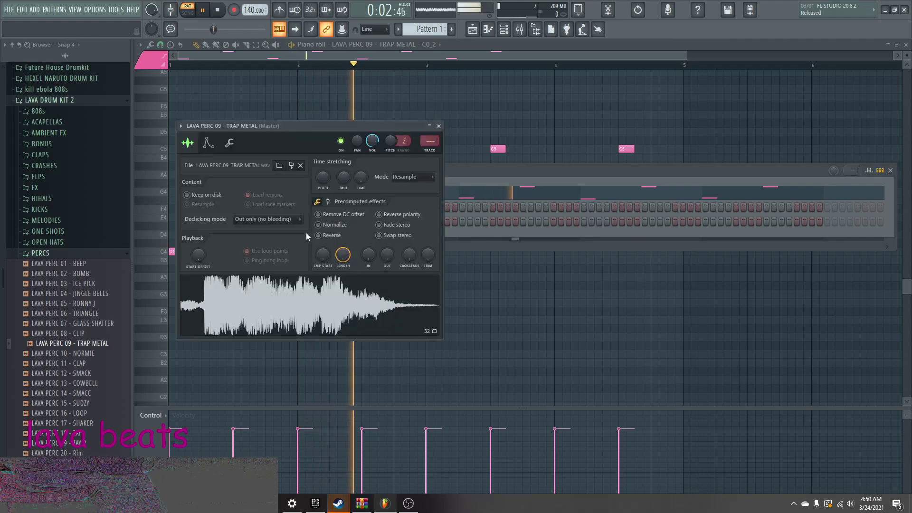
{"action": "left_click", "coordinate": [439, 126]}
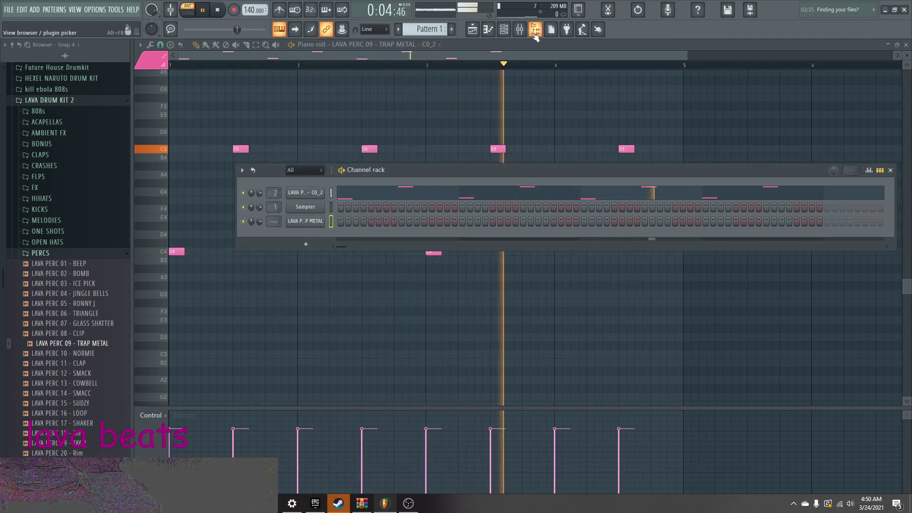
- Lower the Insert 2 fader slightly in the mixer and bring the channel rack back up
{"action": "key", "text": "F9"}
{"action": "left_click_drag", "start_coordinate": [223, 282], "coordinate": [223, 291]}
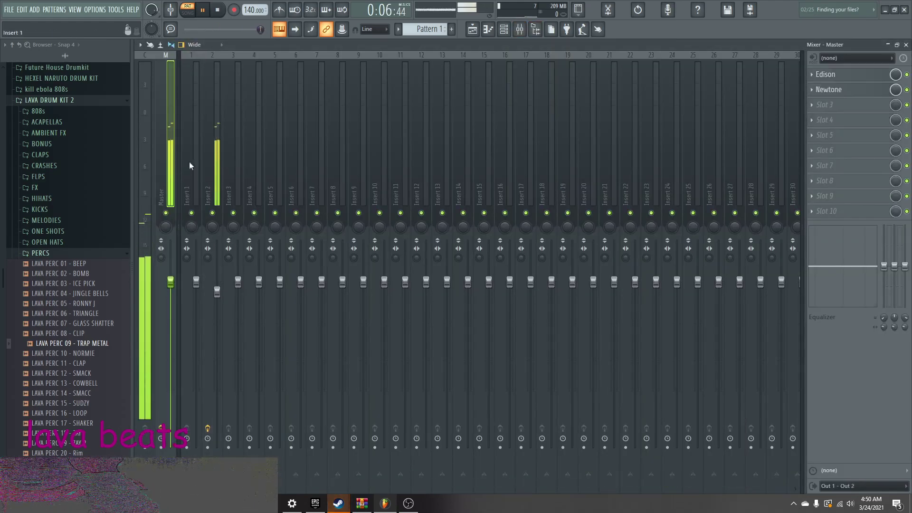
{"action": "left_click", "coordinate": [507, 31]}
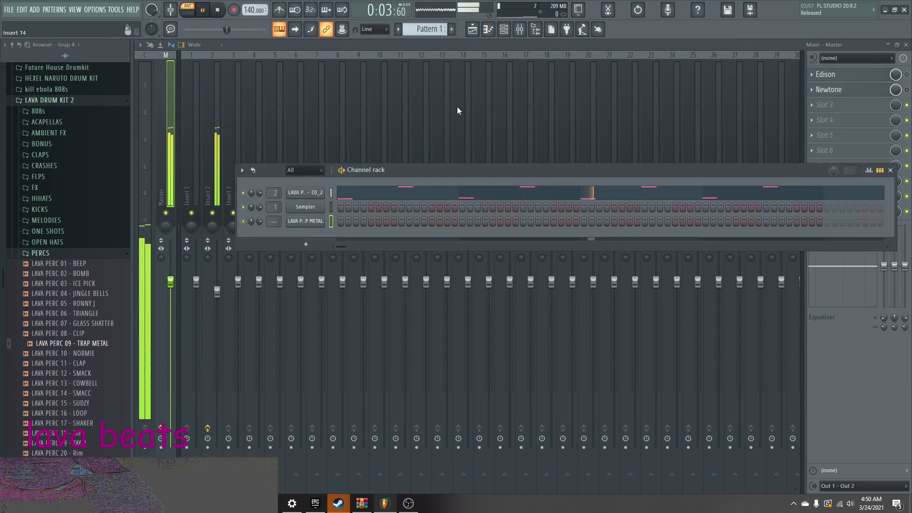
- Move the LAVA PERC 09 - TRAP METAL channel up above the Sampler channel and open its sample in Edison
{"action": "left_click", "coordinate": [54, 10]}
{"action": "left_click", "coordinate": [38, 16]}
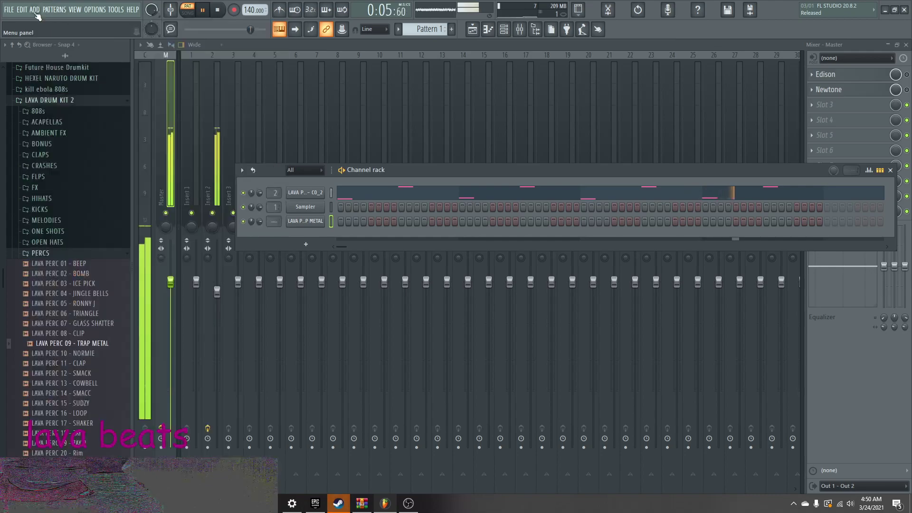
{"action": "key", "text": "alt+Up"}
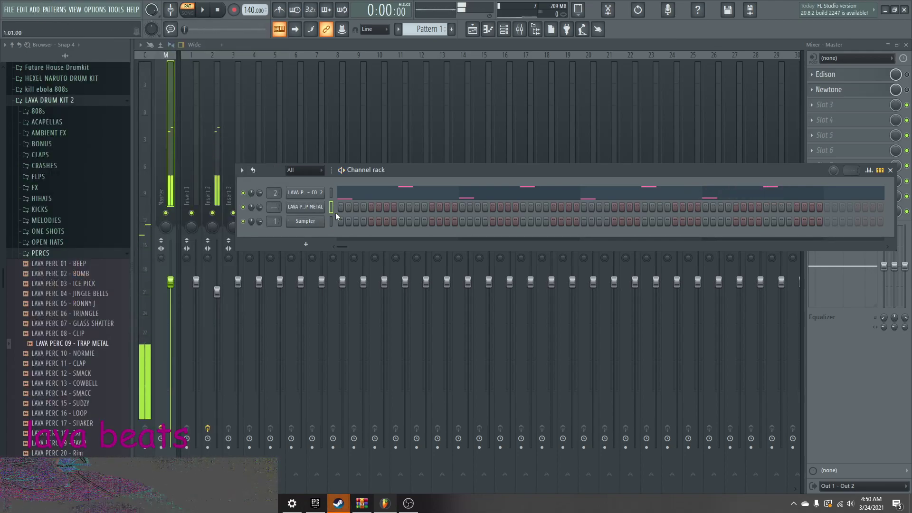
{"action": "left_click", "coordinate": [308, 207]}
{"action": "right_click", "coordinate": [321, 304]}
{"action": "left_click", "coordinate": [341, 330]}
- Select a single wave cycle near 0:111 in the sample and set it as the loop
{"action": "scroll", "coordinate": [258, 266], "scroll_direction": "up", "scroll_amount": 7}
{"action": "scroll", "coordinate": [341, 252], "scroll_direction": "up", "scroll_amount": 1}
{"action": "scroll", "coordinate": [341, 252], "scroll_direction": "down", "scroll_amount": 8}
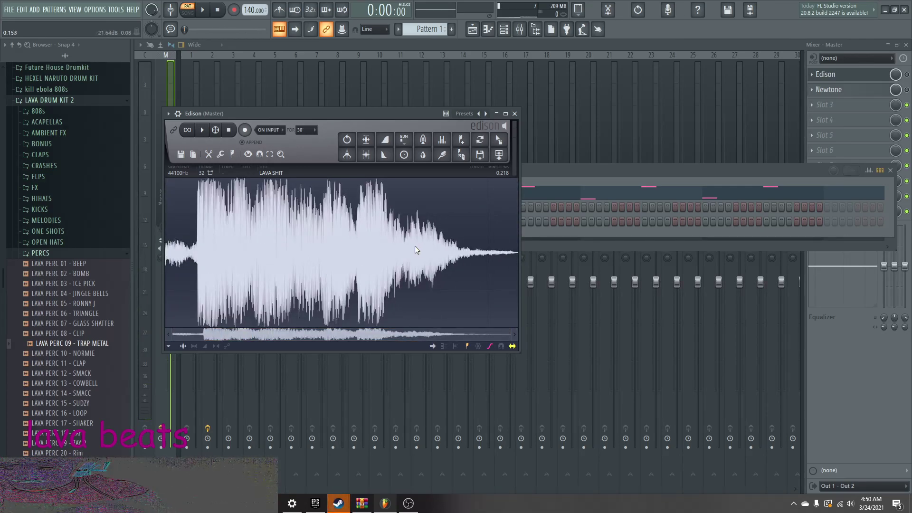
{"action": "scroll", "coordinate": [278, 256], "scroll_direction": "up", "scroll_amount": 8}
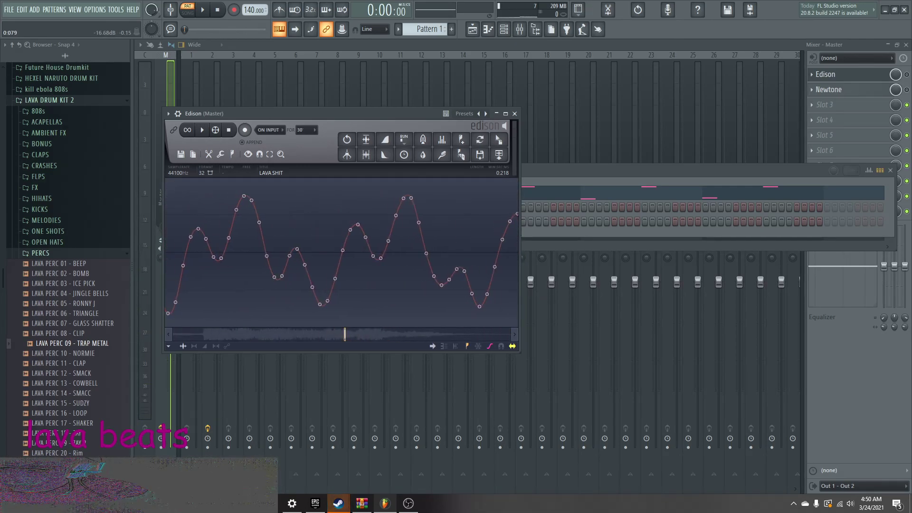
{"action": "left_click_drag", "start_coordinate": [392, 266], "coordinate": [283, 269]}
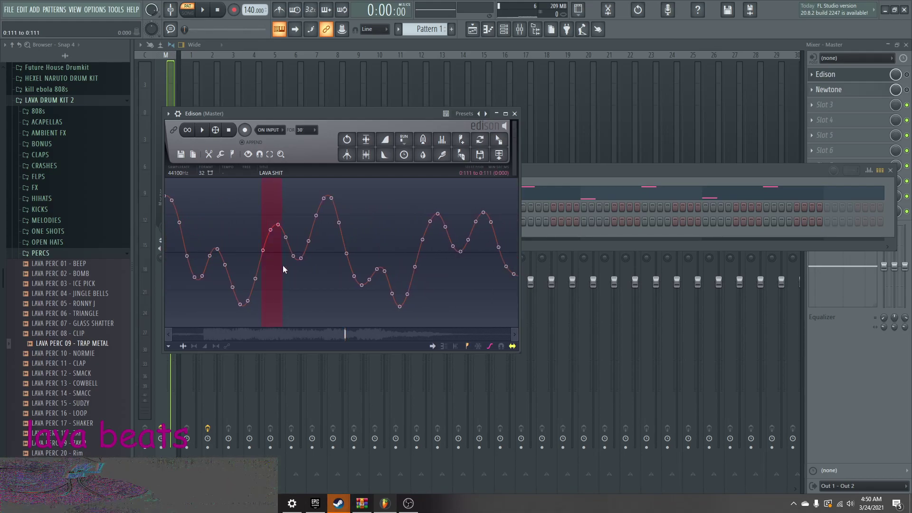
{"action": "left_click_drag", "start_coordinate": [306, 275], "coordinate": [285, 272]}
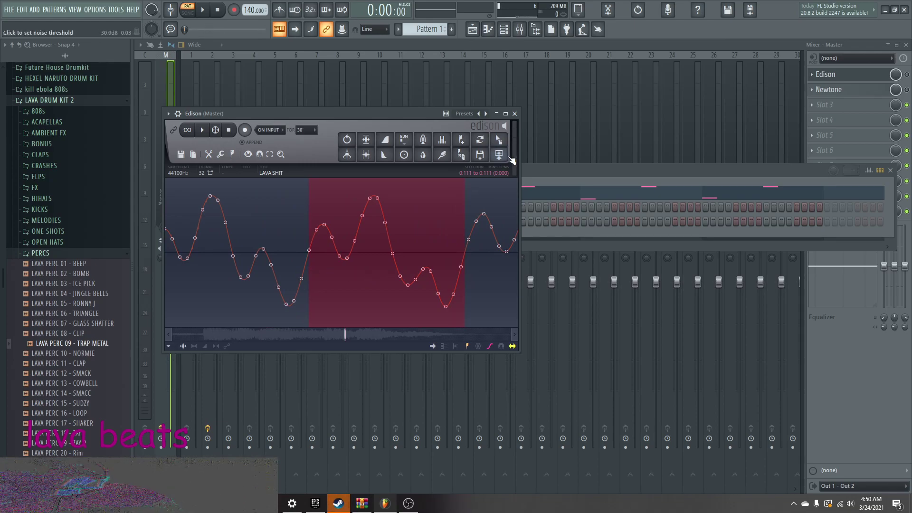
{"action": "left_click", "coordinate": [232, 154]}
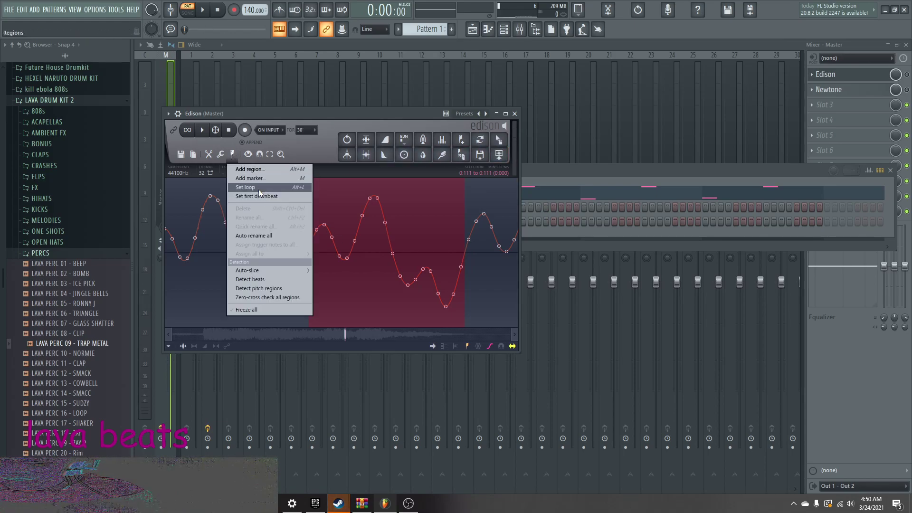
{"action": "left_click", "coordinate": [259, 188]}
- Send the looped cycle from Edison to a new channel in the channel rack, preview it and close its settings
{"action": "left_click_drag", "start_coordinate": [505, 141], "coordinate": [423, 183]}
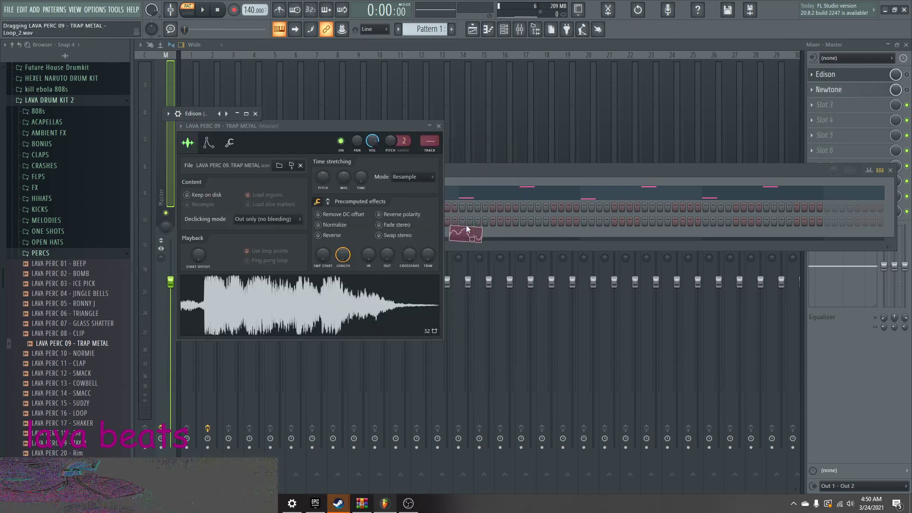
{"action": "left_click_drag", "start_coordinate": [466, 223], "coordinate": [367, 235]}
{"action": "left_click", "coordinate": [367, 235]}
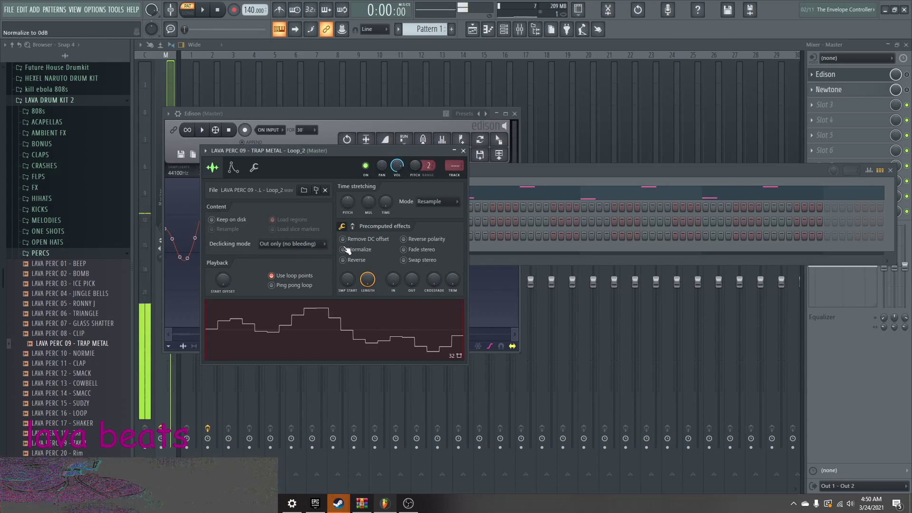
{"action": "left_click", "coordinate": [463, 151]}
- Set the root note of the TRAP METAL - Loop_2 channel to C10
{"action": "right_click", "coordinate": [349, 235]}
{"action": "left_click", "coordinate": [353, 235]}
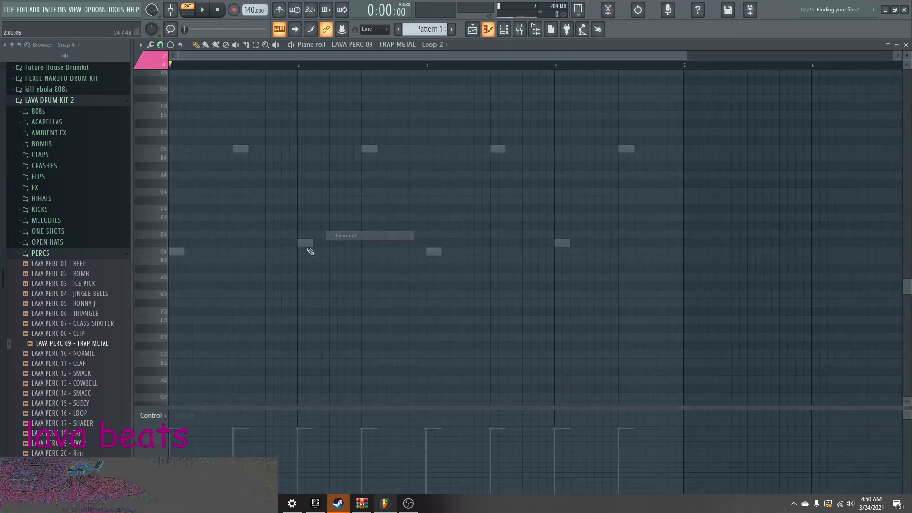
{"action": "scroll", "coordinate": [170, 309], "scroll_direction": "down", "scroll_amount": 5}
{"action": "scroll", "coordinate": [164, 312], "scroll_direction": "down", "scroll_amount": 3}
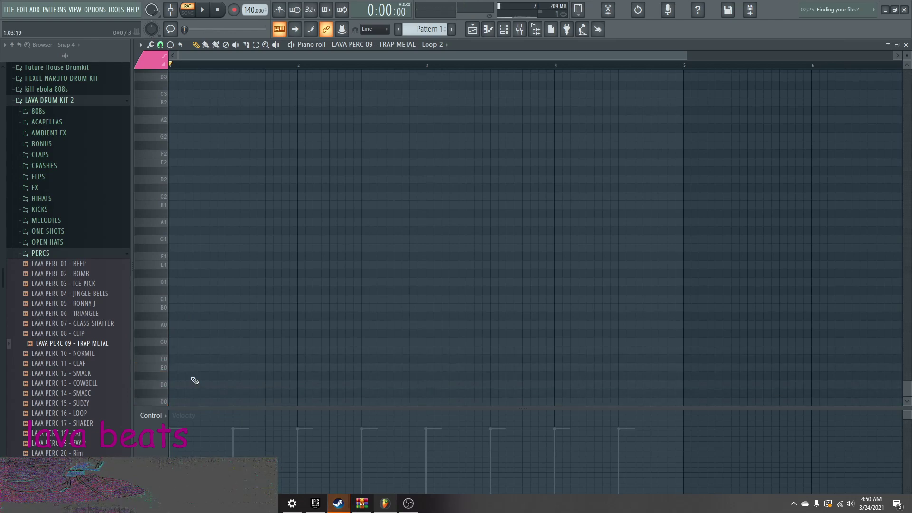
{"action": "left_click", "coordinate": [504, 29]}
{"action": "left_click", "coordinate": [308, 236]}
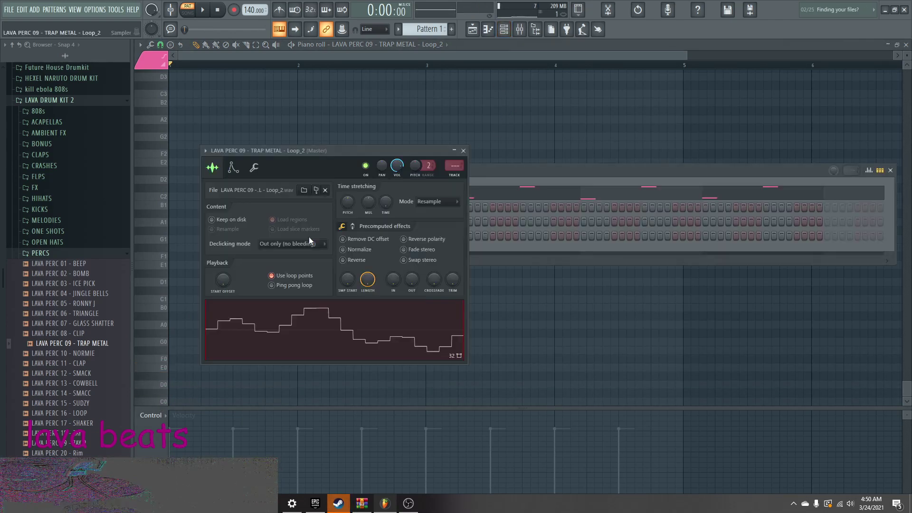
{"action": "left_click", "coordinate": [257, 168]}
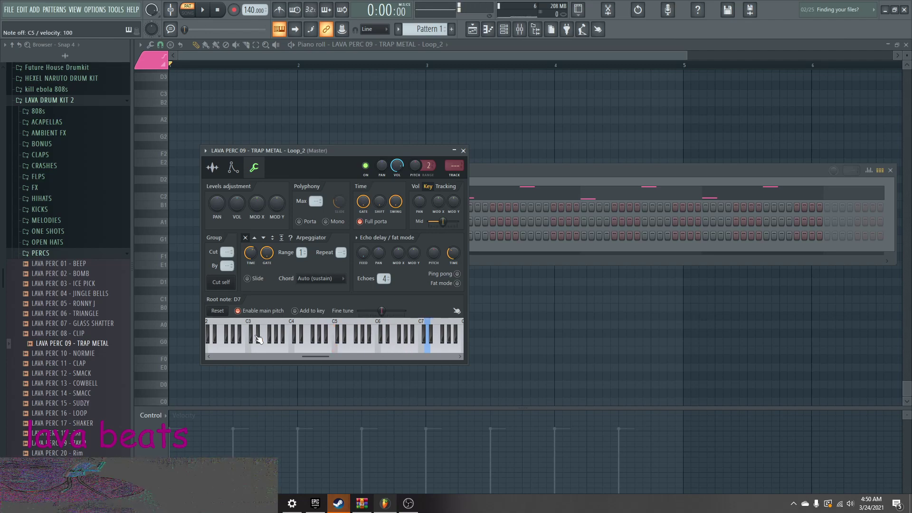
{"action": "mouse_move", "coordinate": [426, 349]}
{"action": "left_mouse_down"}
{"action": "mouse_move", "coordinate": [378, 354]}
{"action": "mouse_move", "coordinate": [427, 351]}
{"action": "left_mouse_up"}
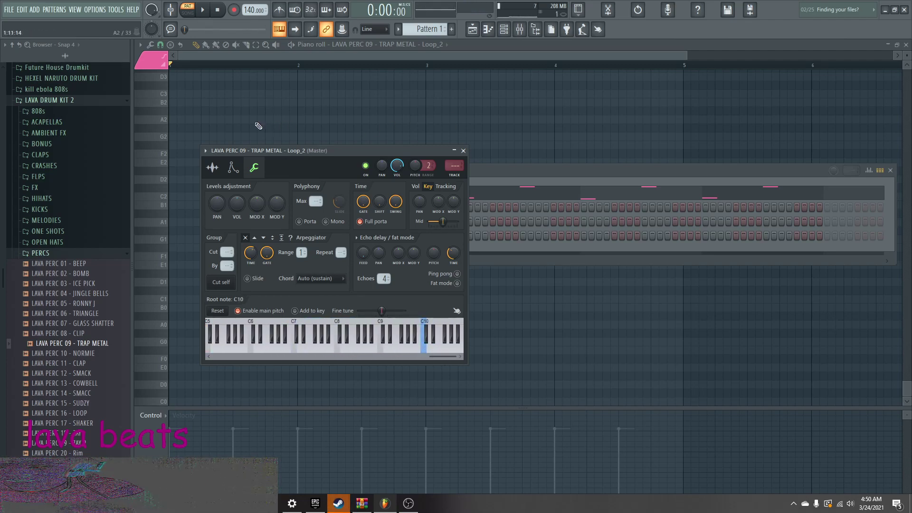
{"action": "left_click", "coordinate": [192, 111]}
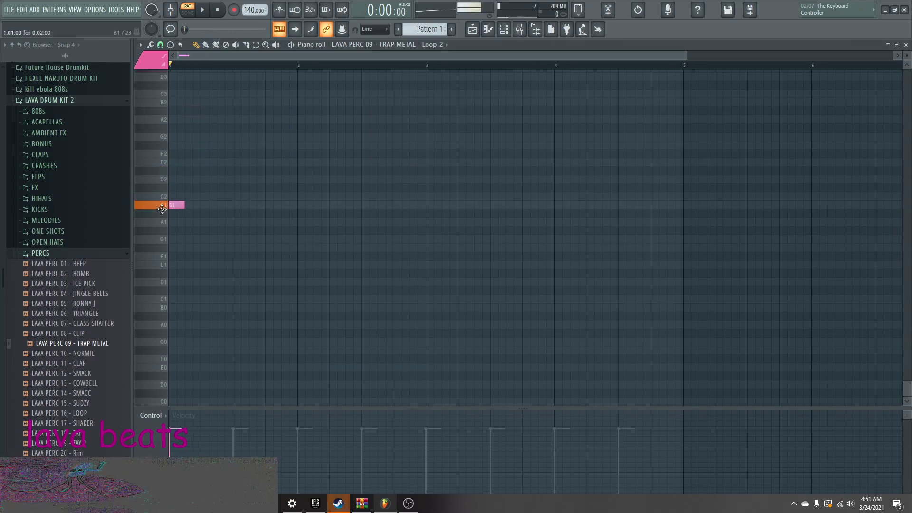
{"action": "left_click_drag", "start_coordinate": [165, 82], "coordinate": [170, 76]}
{"action": "scroll", "coordinate": [192, 122], "scroll_direction": "up", "scroll_amount": 3}
{"action": "right_click", "coordinate": [176, 155]}
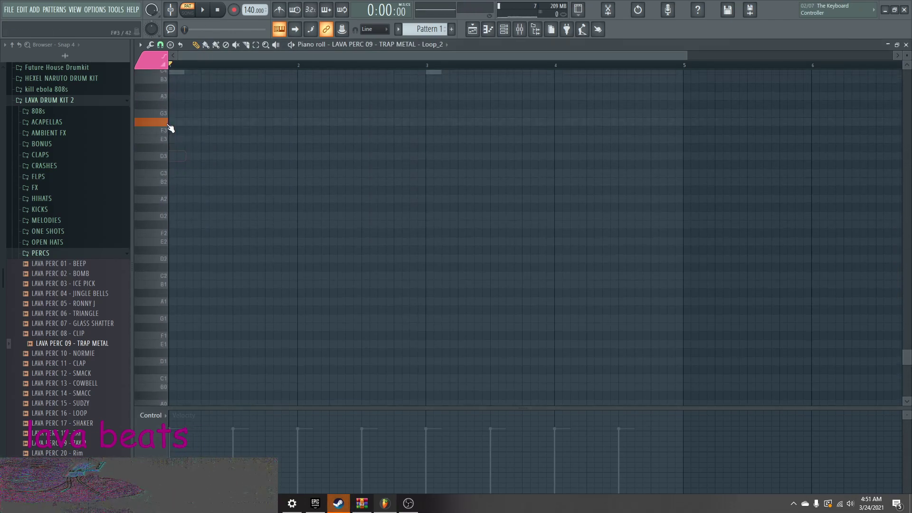
- Draw a C4 note spanning all four bars for the Loop_2 channel and play the pattern with that channel soloed
{"action": "scroll", "coordinate": [165, 101], "scroll_direction": "up", "scroll_amount": 2}
{"action": "left_click", "coordinate": [163, 124]}
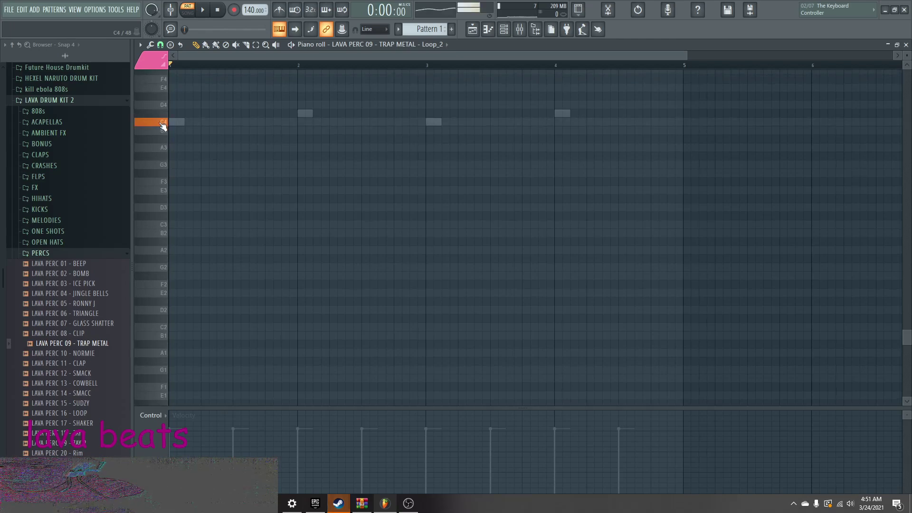
{"action": "left_click", "coordinate": [174, 123]}
{"action": "left_click_drag", "start_coordinate": [189, 125], "coordinate": [683, 121]}
{"action": "key", "text": "space"}
{"action": "left_click", "coordinate": [512, 32]}
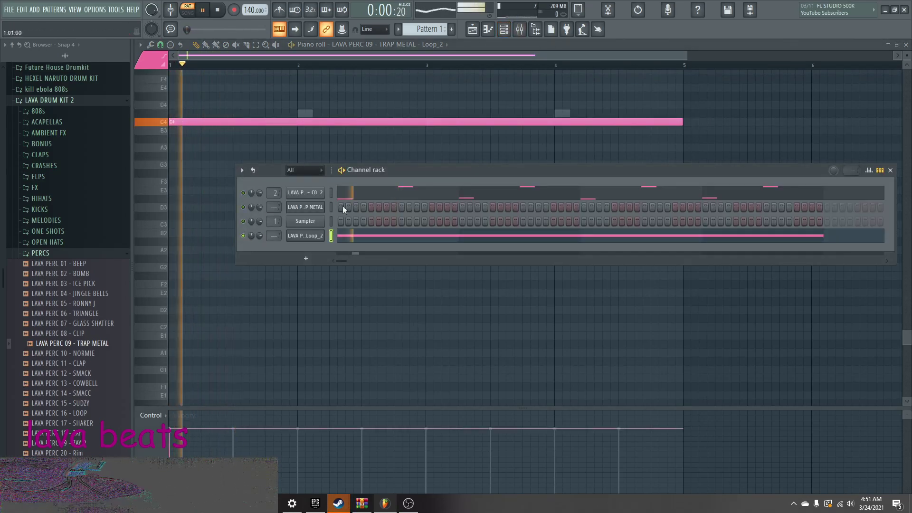
- Record the sustained tone into Edison on the Master track with the recording mode set to On Play
{"action": "key", "text": "F9"}
{"action": "key", "text": "space"}
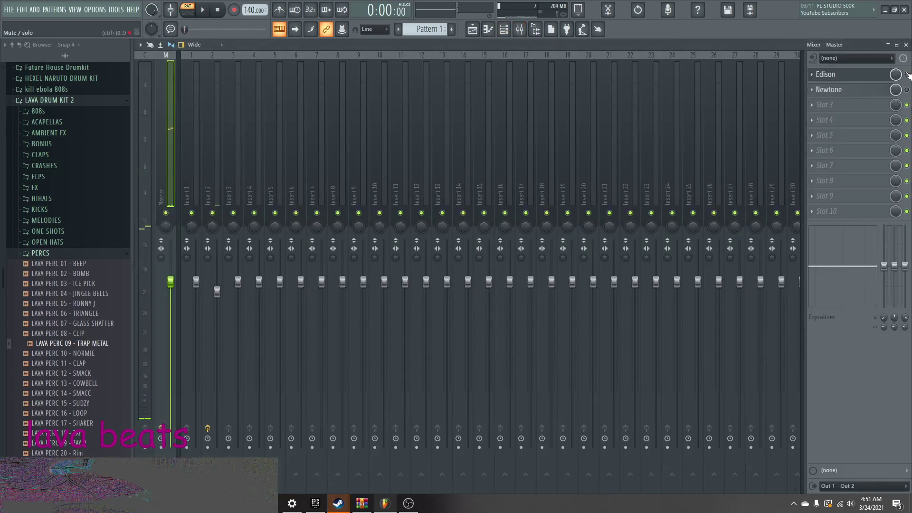
{"action": "left_click", "coordinate": [829, 74]}
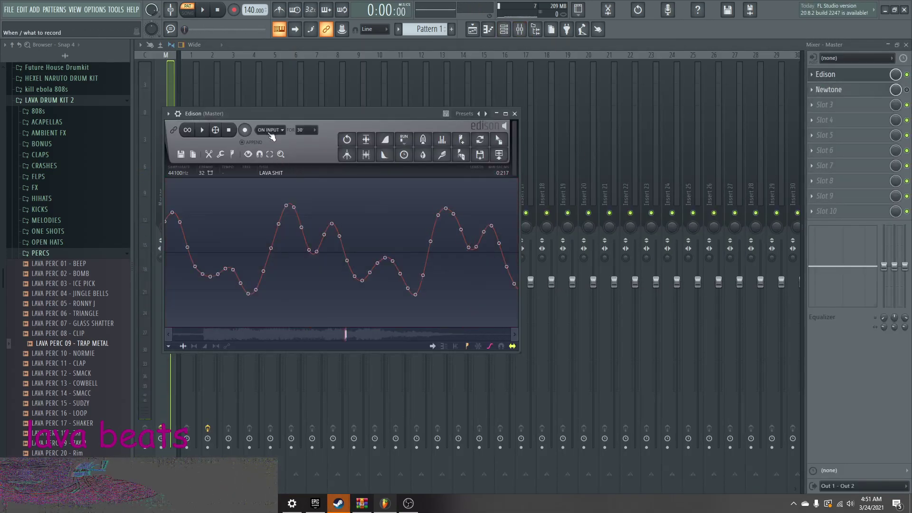
{"action": "scroll", "coordinate": [376, 219], "scroll_direction": "down", "scroll_amount": 10}
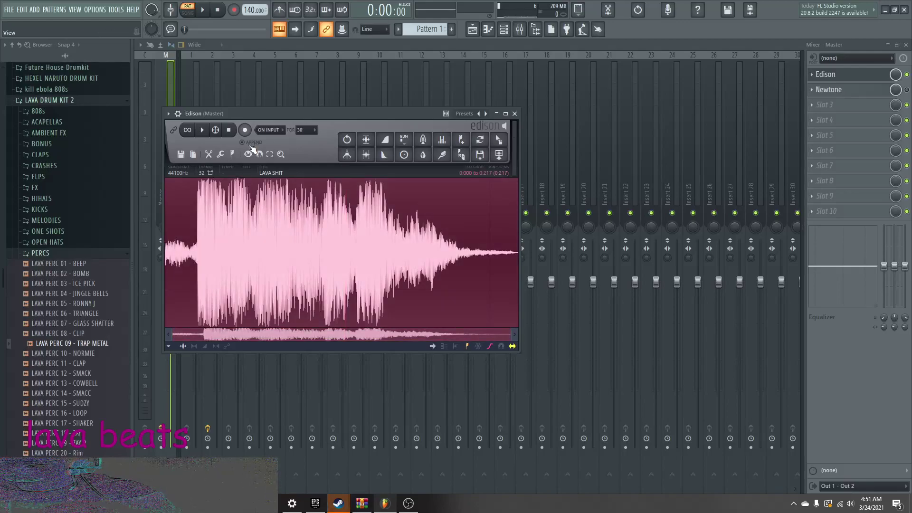
{"action": "left_click", "coordinate": [270, 131]}
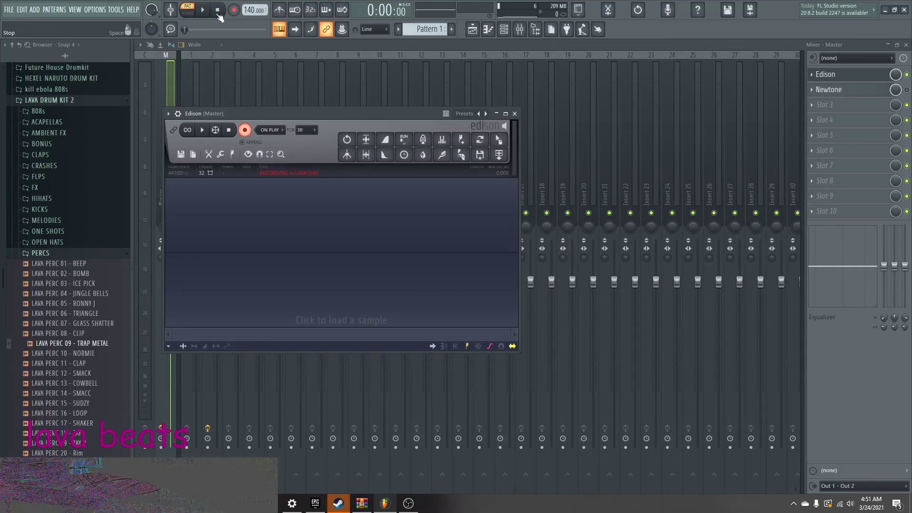
{"action": "key", "text": "space"}
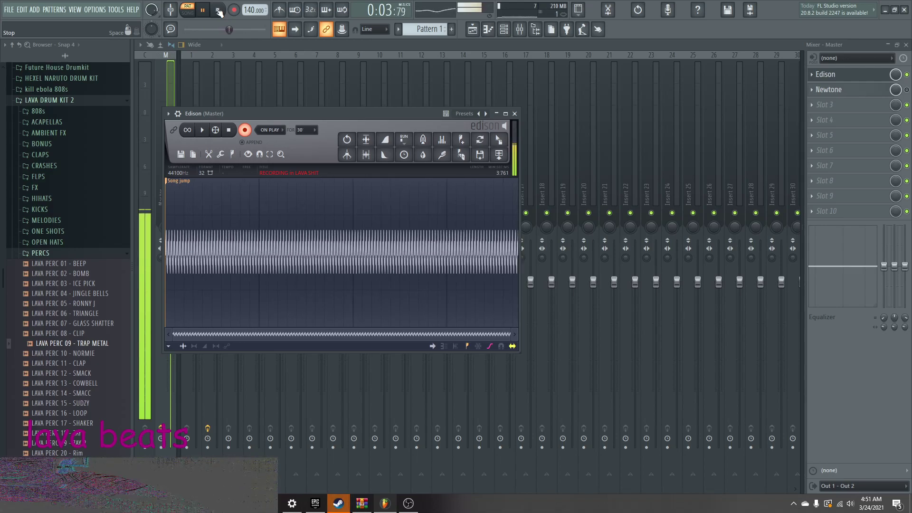
{"action": "left_click", "coordinate": [219, 11]}
{"action": "left_click", "coordinate": [244, 129]}
- Send the Edison recording to a new channel in the channel rack and delete the Loop_2 channel
{"action": "left_click", "coordinate": [504, 30]}
{"action": "left_click_drag", "start_coordinate": [498, 139], "coordinate": [311, 250]}
{"action": "right_click", "coordinate": [321, 233]}
{"action": "left_click", "coordinate": [368, 335]}
{"action": "key", "text": "Return"}
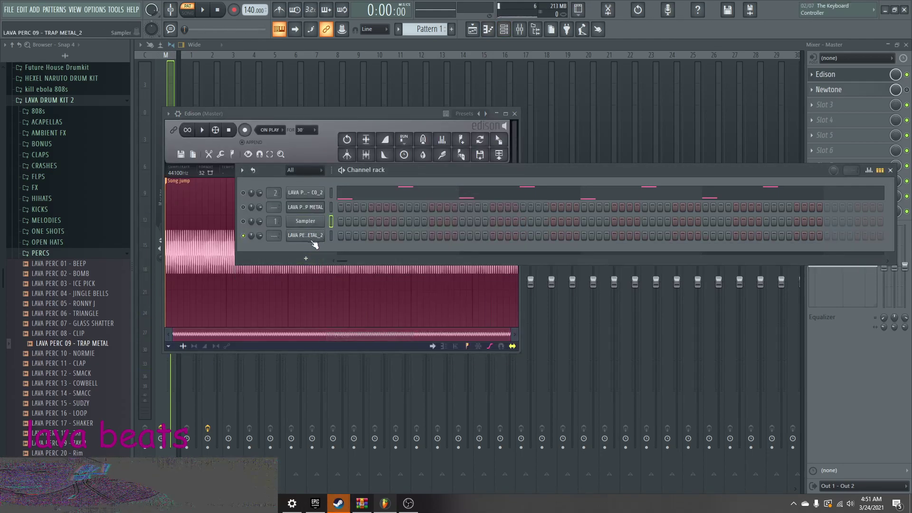
- Normalize the recorded sample in the new TRAP METAL_2 channel and close its settings
{"action": "left_click", "coordinate": [309, 237]}
{"action": "left_click", "coordinate": [267, 181]}
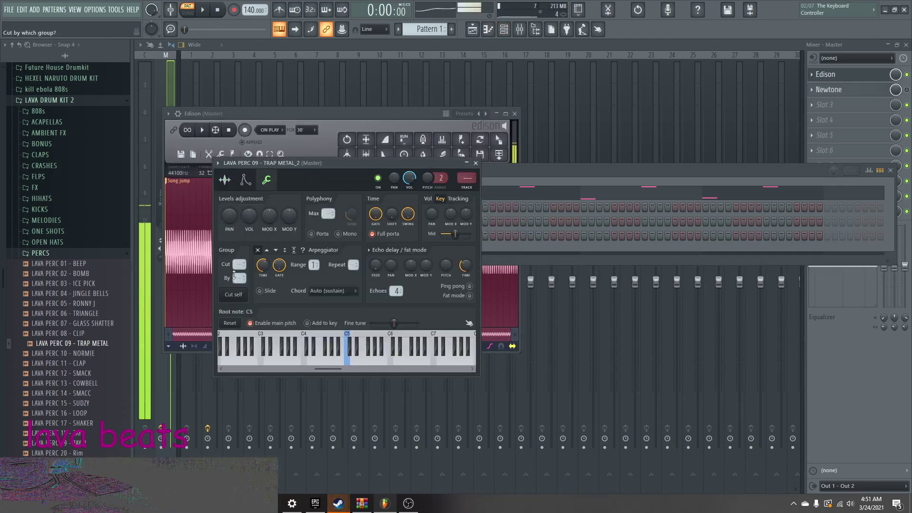
{"action": "left_click", "coordinate": [227, 184]}
{"action": "left_click", "coordinate": [369, 262]}
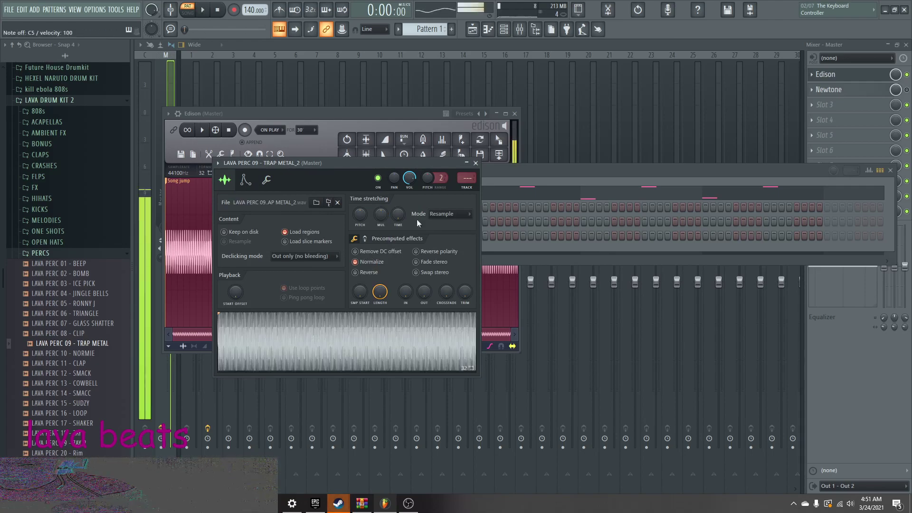
{"action": "left_click", "coordinate": [476, 163]}
- Assign the TRAP METAL_2 channel to mixer track 3 and add iZotope Trash 2 in effect slot 4
{"action": "left_click", "coordinate": [301, 207]}
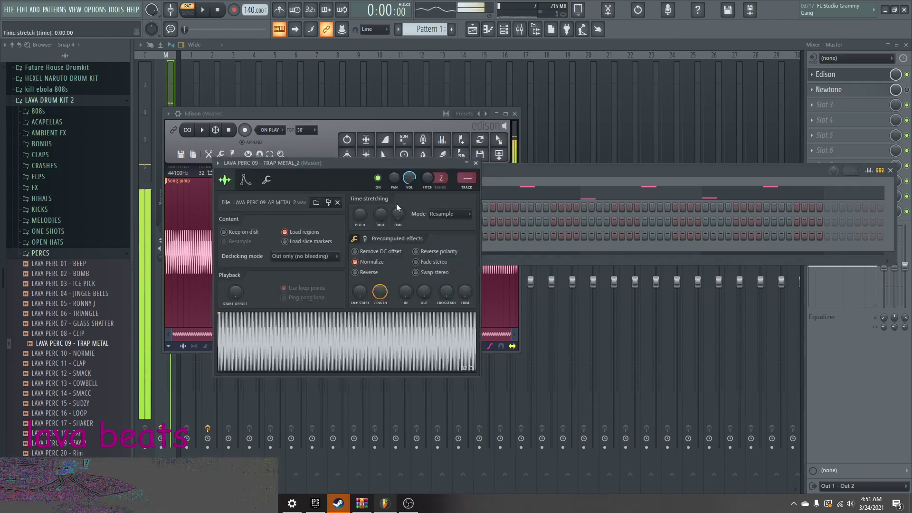
{"action": "left_click", "coordinate": [466, 191]}
{"action": "left_click", "coordinate": [801, 124]}
{"action": "left_click", "coordinate": [755, 71]}
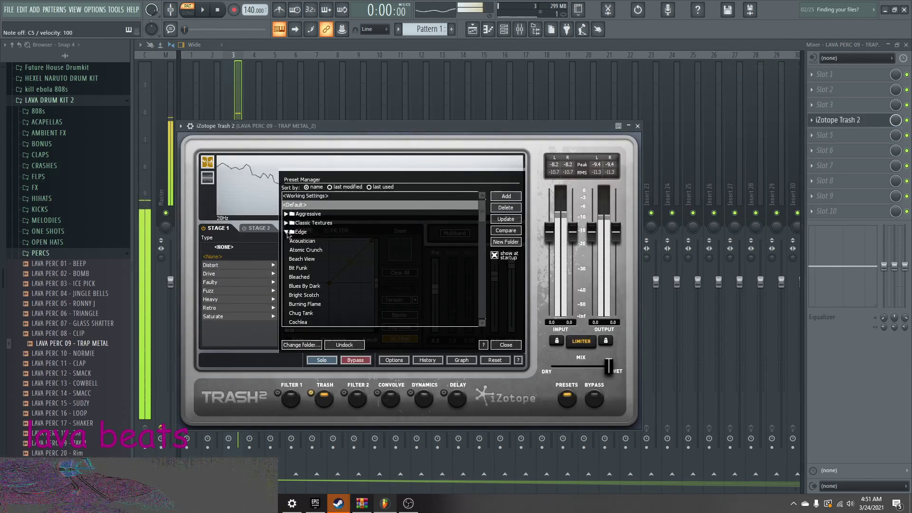
- Audition the Edge presets in Trash 2, settle on Da Noize and close the plugin
{"action": "left_click", "coordinate": [341, 259]}
{"action": "scroll", "coordinate": [344, 259], "scroll_direction": "down", "scroll_amount": 1}
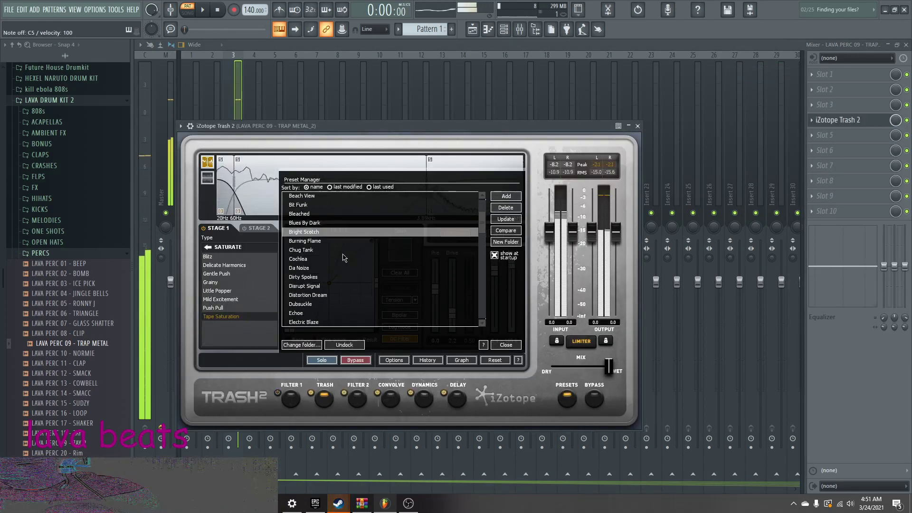
{"action": "scroll", "coordinate": [337, 258], "scroll_direction": "down", "scroll_amount": 1}
{"action": "left_click", "coordinate": [338, 258]}
{"action": "mouse_move", "coordinate": [410, 128]}
{"action": "left_mouse_down"}
{"action": "mouse_move", "coordinate": [469, 122]}
{"action": "mouse_move", "coordinate": [426, 131]}
{"action": "left_mouse_up"}
{"action": "scroll", "coordinate": [416, 267], "scroll_direction": "down", "scroll_amount": 1}
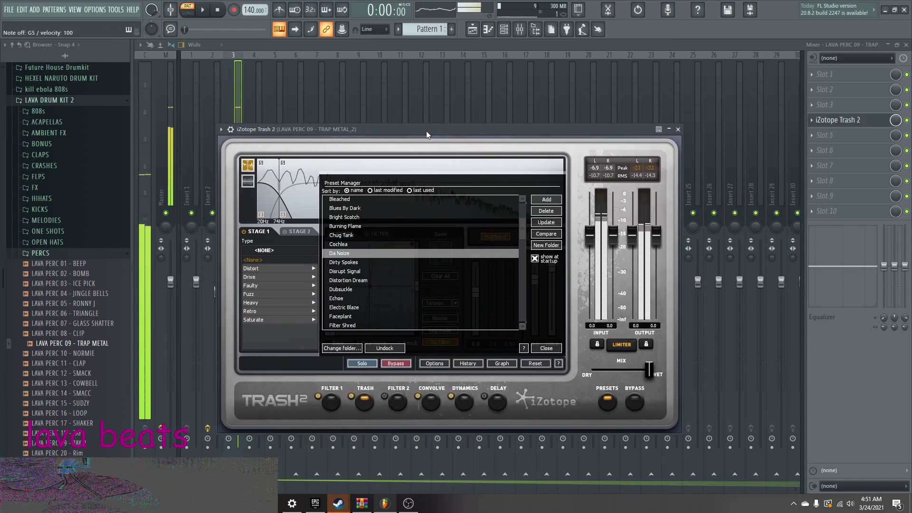
{"action": "left_click", "coordinate": [678, 128]}
- Add Fruity Blood Overdrive in effect slot 5 with a pre amp of about 0.33, and lower the track 3 fader substantially
{"action": "left_click", "coordinate": [812, 135]}
{"action": "left_click", "coordinate": [680, 174]}
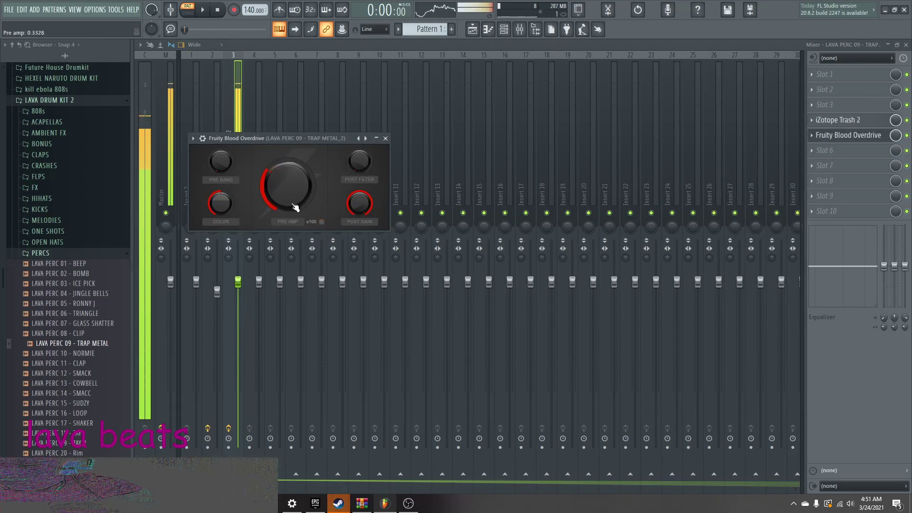
{"action": "key", "text": "XF86AudioLowerVolume"}
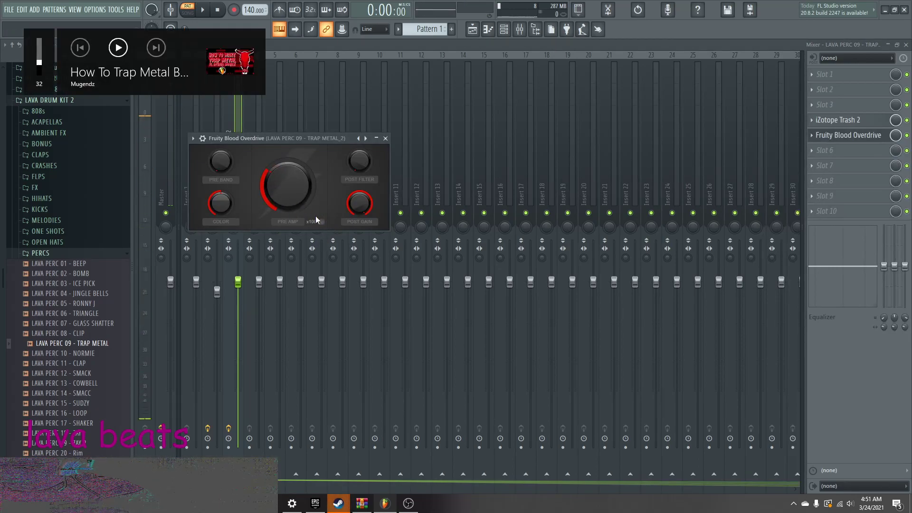
{"action": "key", "text": "z"}
{"action": "left_click", "coordinate": [386, 139]}
{"action": "left_click_drag", "start_coordinate": [238, 283], "coordinate": [238, 344]}
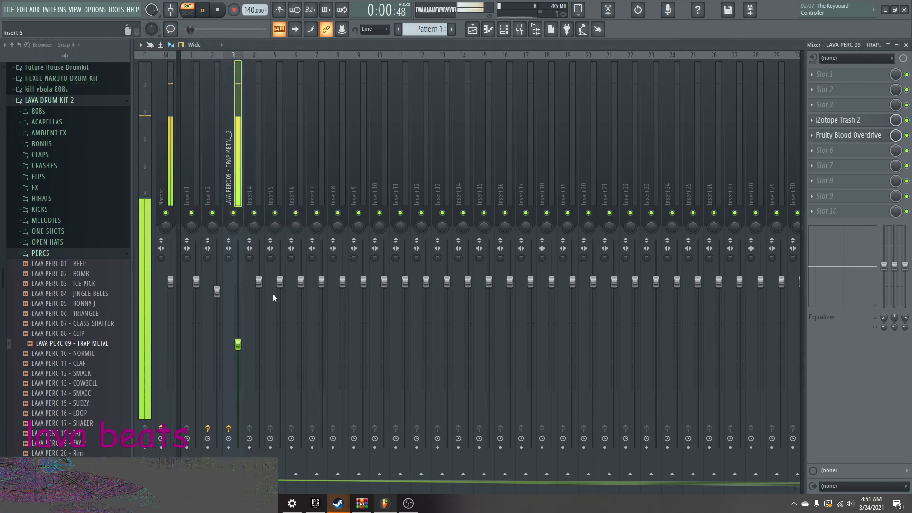
- Place three C5 notes and one C#5 across bar 1 and the start of bar 2 in the TRAP METAL_2 piano roll
{"action": "left_click", "coordinate": [503, 29]}
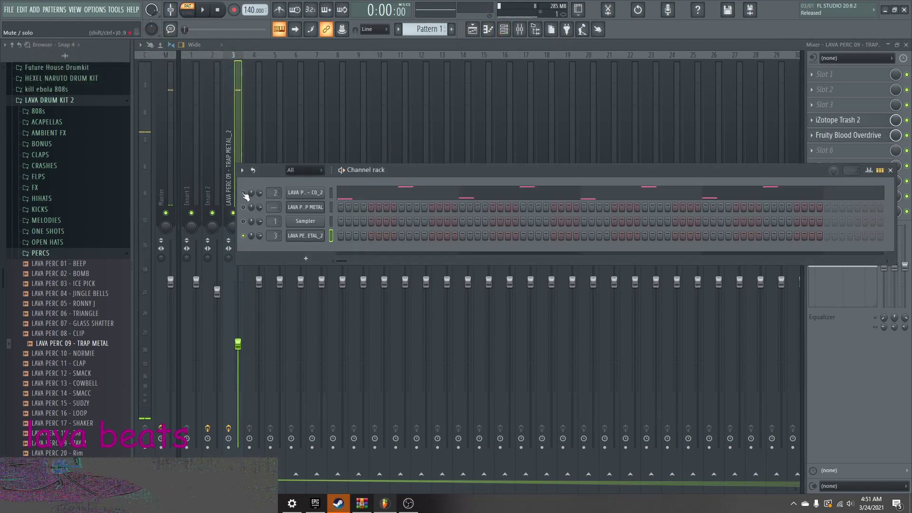
{"action": "key", "text": "space"}
{"action": "right_click", "coordinate": [310, 233]}
{"action": "left_click", "coordinate": [332, 234]}
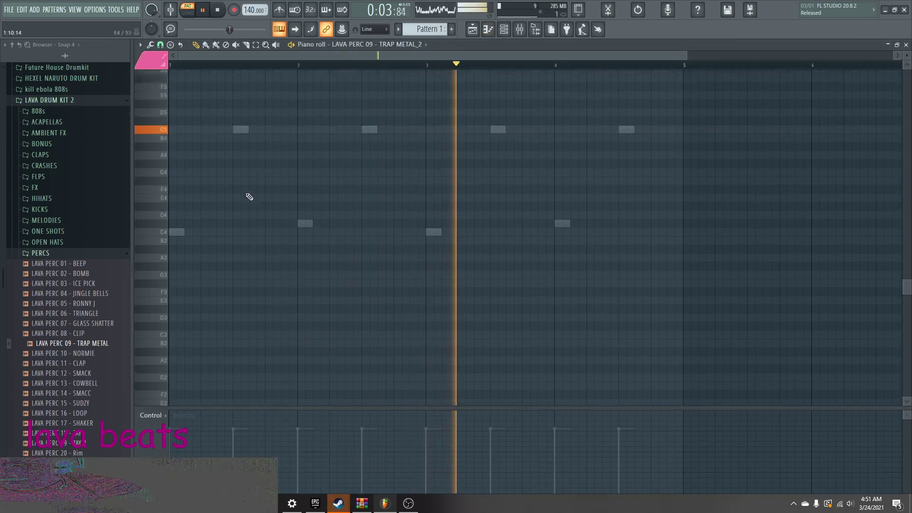
{"action": "scroll", "coordinate": [249, 196], "scroll_direction": "up", "scroll_amount": 2}
{"action": "left_click", "coordinate": [173, 199]}
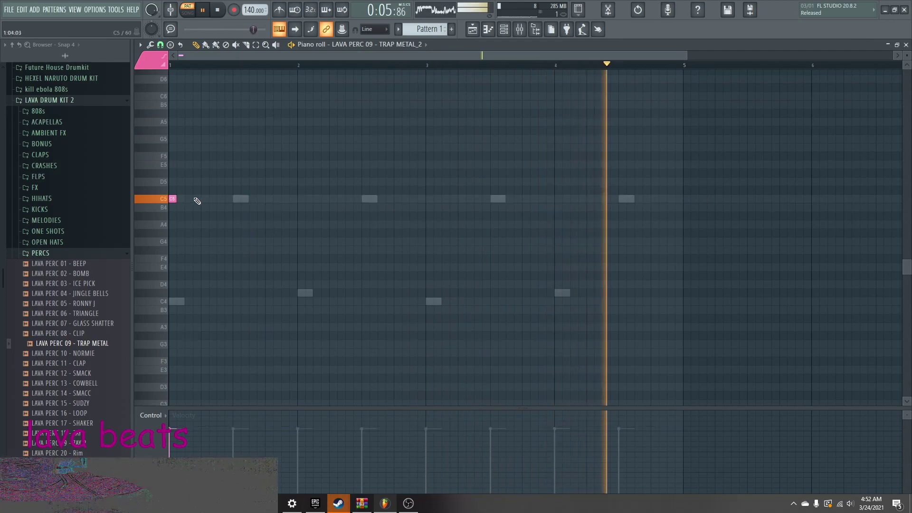
{"action": "left_click", "coordinate": [221, 199]}
{"action": "left_click", "coordinate": [268, 191]}
{"action": "left_click", "coordinate": [301, 198]}
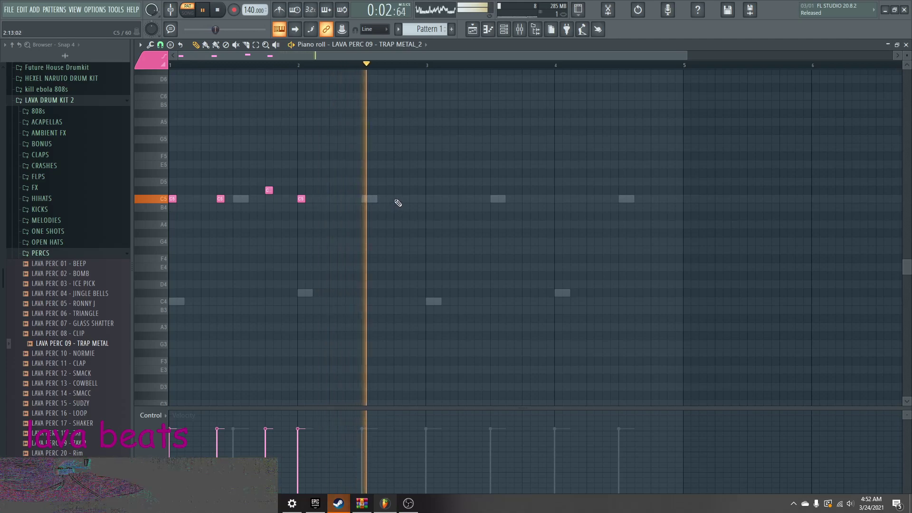
- Set the piano roll snap to 1/2 step and add four short, evenly spaced C5 notes in the middle of bar 2
{"action": "scroll", "coordinate": [164, 209], "scroll_direction": "up", "scroll_amount": 3}
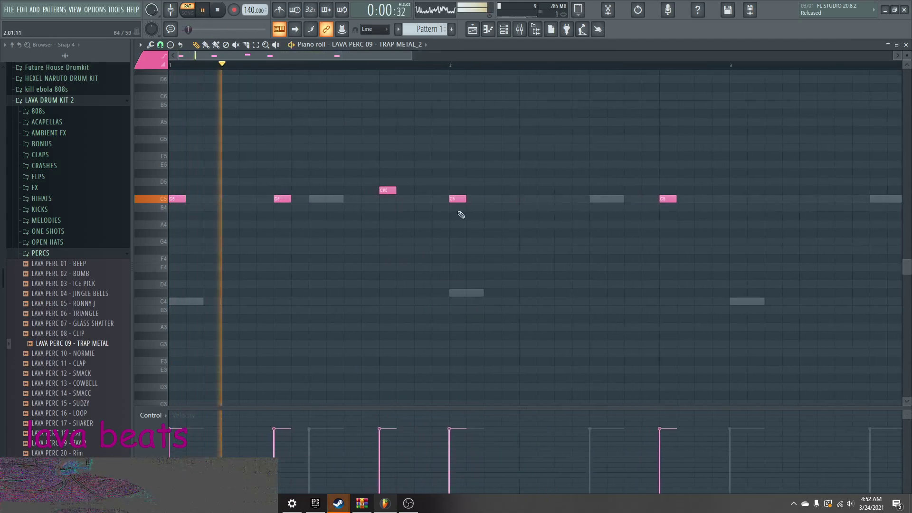
{"action": "left_click", "coordinate": [160, 44]}
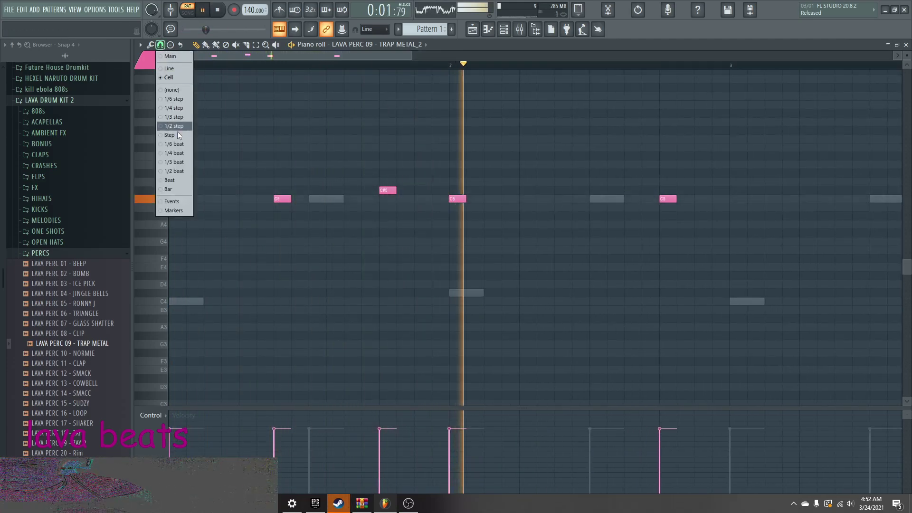
{"action": "left_click", "coordinate": [179, 170]}
{"action": "scroll", "coordinate": [138, 42], "scroll_direction": "up", "scroll_amount": 2}
{"action": "left_click", "coordinate": [160, 44]}
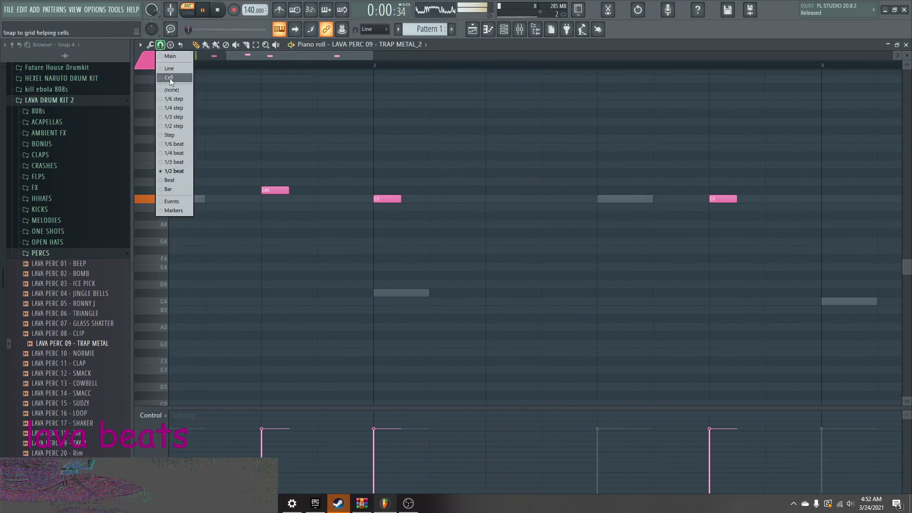
{"action": "left_click", "coordinate": [172, 122]}
{"action": "left_click", "coordinate": [490, 199]}
{"action": "left_click", "coordinate": [520, 198]}
{"action": "left_click", "coordinate": [547, 198]}
{"action": "left_click", "coordinate": [573, 199]}
{"action": "scroll", "coordinate": [572, 199], "scroll_direction": "down", "scroll_amount": 3}
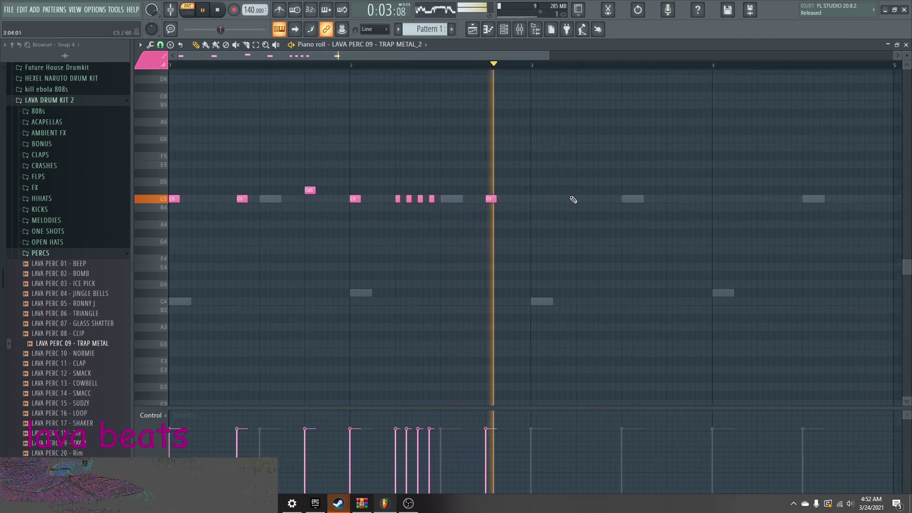
- Move the short C5 notes in bar 2 closer together so they form a tight roll, and play it back
{"action": "scroll", "coordinate": [430, 198], "scroll_direction": "up", "scroll_amount": 5}
{"action": "left_click_drag", "start_coordinate": [436, 198], "coordinate": [404, 199]}
{"action": "left_click_drag", "start_coordinate": [469, 199], "coordinate": [436, 198]}
{"action": "key", "text": "space"}
{"action": "key", "text": "space"}
{"action": "left_click", "coordinate": [297, 80]}
{"action": "right_click", "coordinate": [297, 79]}
{"action": "left_click", "coordinate": [299, 66]}
{"action": "scroll", "coordinate": [365, 137], "scroll_direction": "down", "scroll_amount": 5}
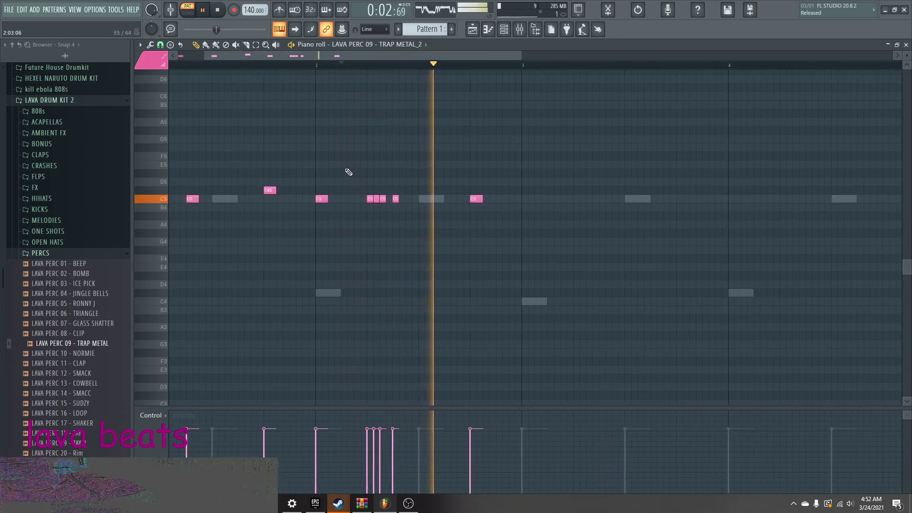
- Duplicate bars 1 and 2 into bars 3 and 4, and delete all but one note of the roll in bar 4
{"action": "scroll", "coordinate": [362, 175], "scroll_direction": "down", "scroll_amount": 3}
{"action": "double_click", "coordinate": [442, 66]}
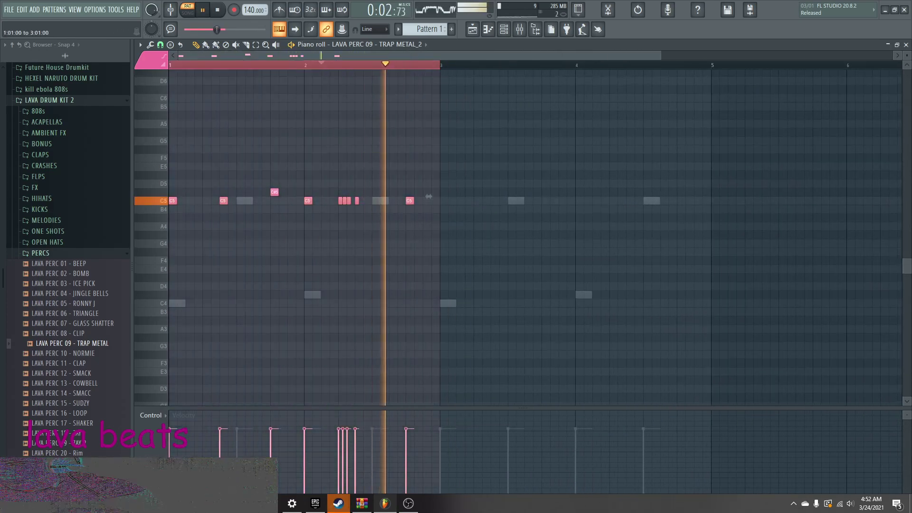
{"action": "key", "text": "ctrl+b"}
{"action": "right_click", "coordinate": [627, 200]}
{"action": "right_click", "coordinate": [614, 201]}
{"action": "right_click", "coordinate": [618, 201]}
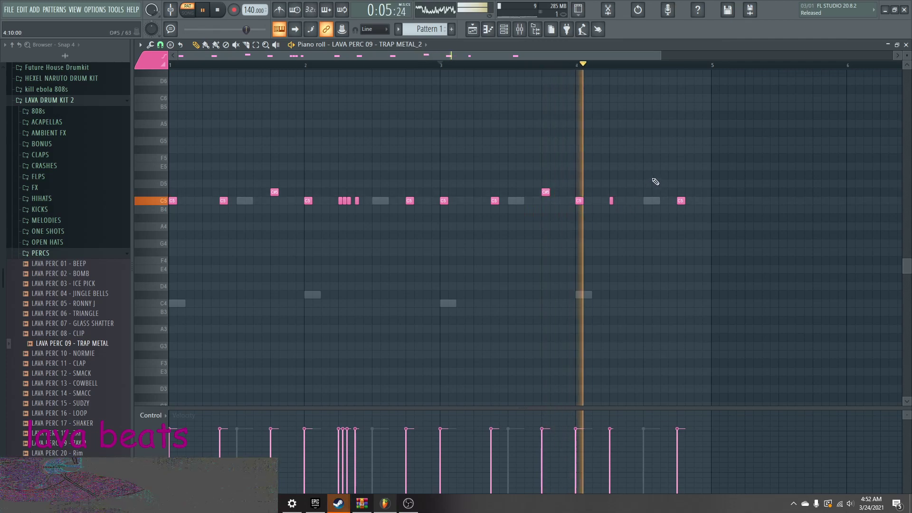
- Add a second iZotope Trash 2 in effect slot 6 of track 3 and load the Subtle preset Bright Trashy Delayed
{"action": "left_click", "coordinate": [519, 31]}
{"action": "left_click", "coordinate": [845, 150]}
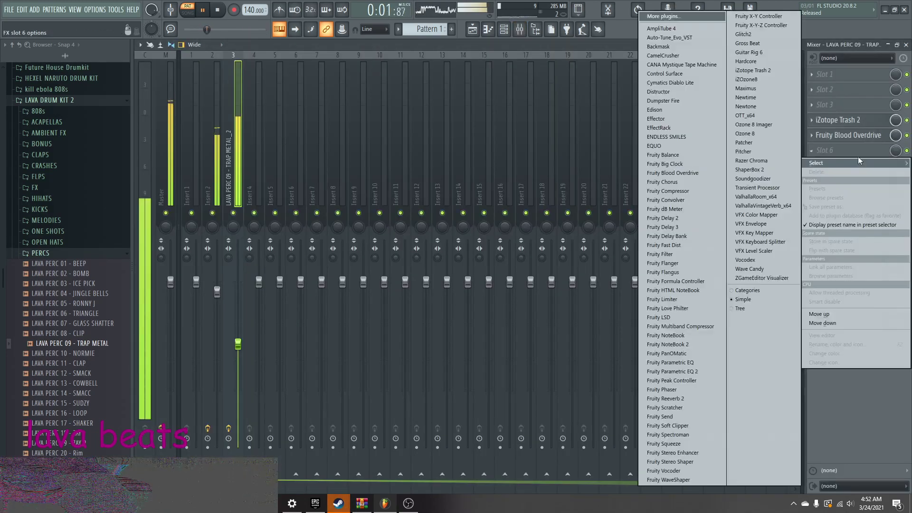
{"action": "left_click", "coordinate": [758, 71]}
{"action": "left_click", "coordinate": [311, 293]}
{"action": "left_click", "coordinate": [343, 310]}
{"action": "scroll", "coordinate": [357, 314], "scroll_direction": "down", "scroll_amount": 7}
{"action": "left_click", "coordinate": [345, 303]}
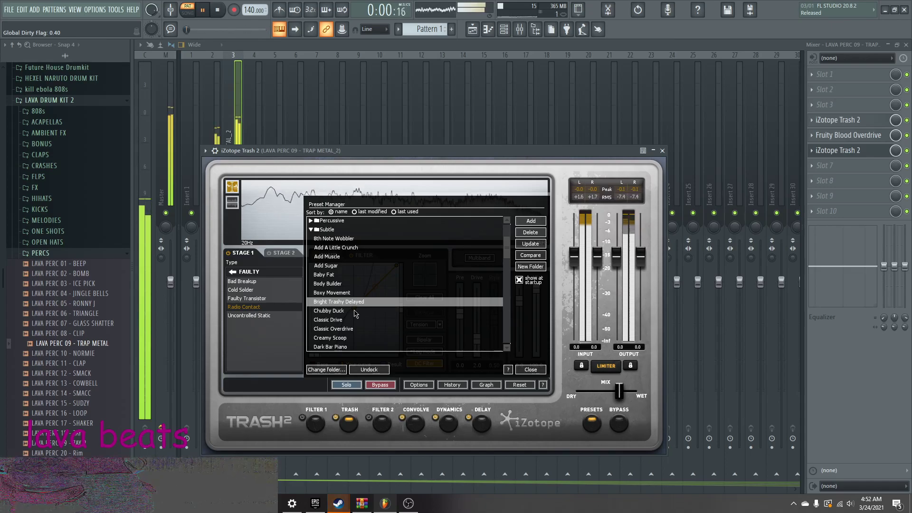
- Add Fruity Parametric EQ 2 in effect slot 8, raise its main level slightly and close it
{"action": "left_click", "coordinate": [845, 180]}
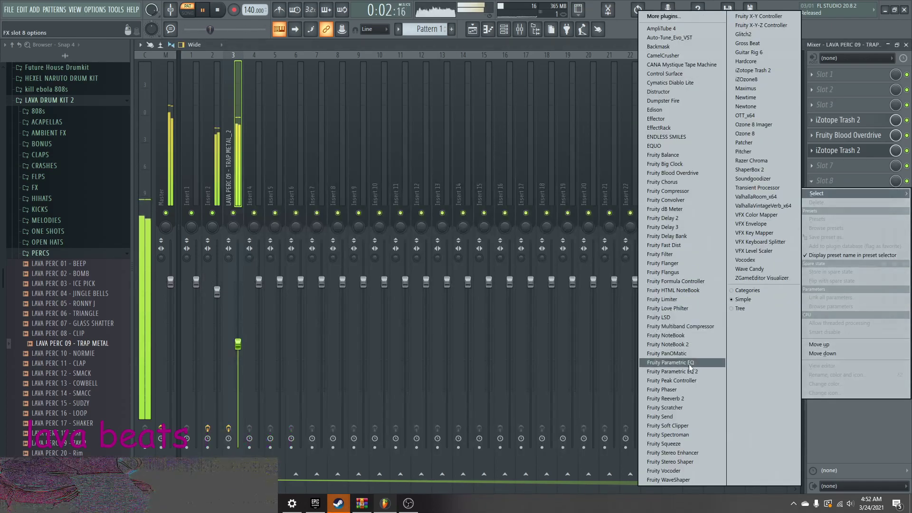
{"action": "left_click", "coordinate": [665, 366]}
{"action": "left_click_drag", "start_coordinate": [440, 245], "coordinate": [440, 239]}
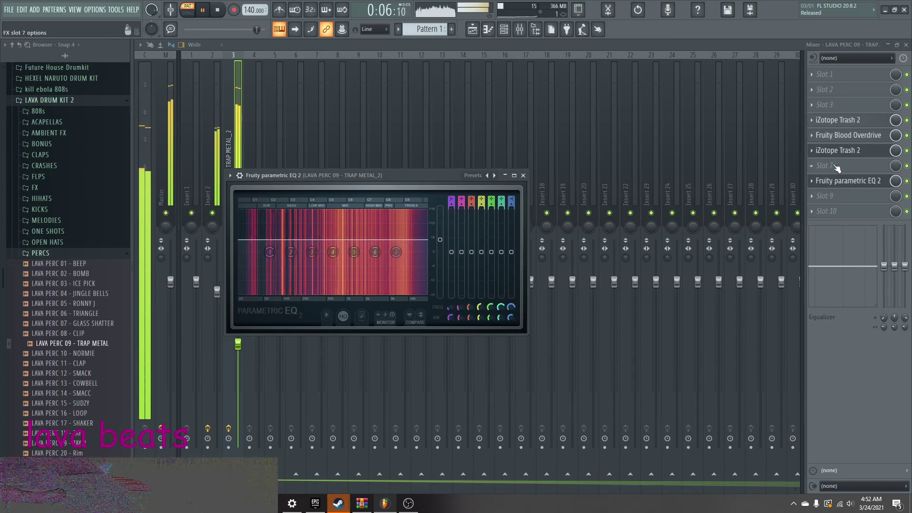
{"action": "left_click", "coordinate": [524, 175]}
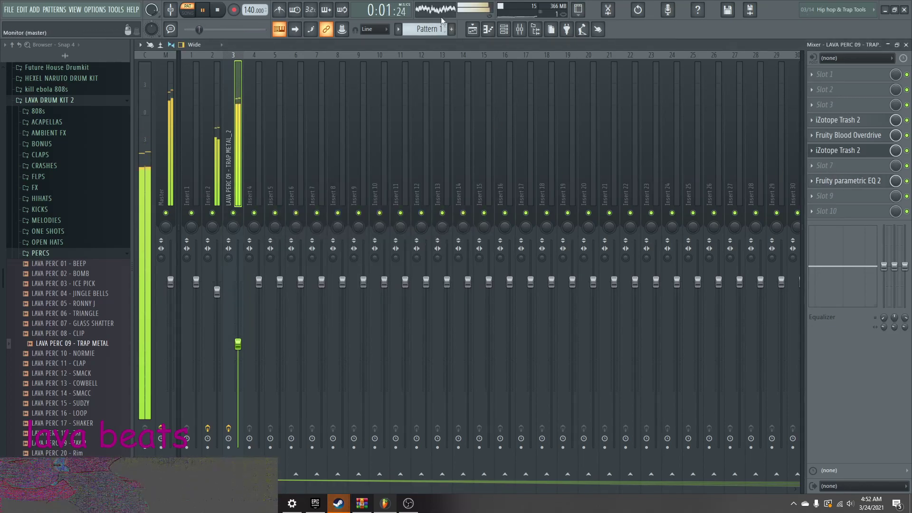
- Clone the TRAP METAL_2 channel and route the clone to mixer track 4
{"action": "left_click", "coordinate": [504, 30]}
{"action": "right_click", "coordinate": [308, 235]}
{"action": "left_click", "coordinate": [352, 326]}
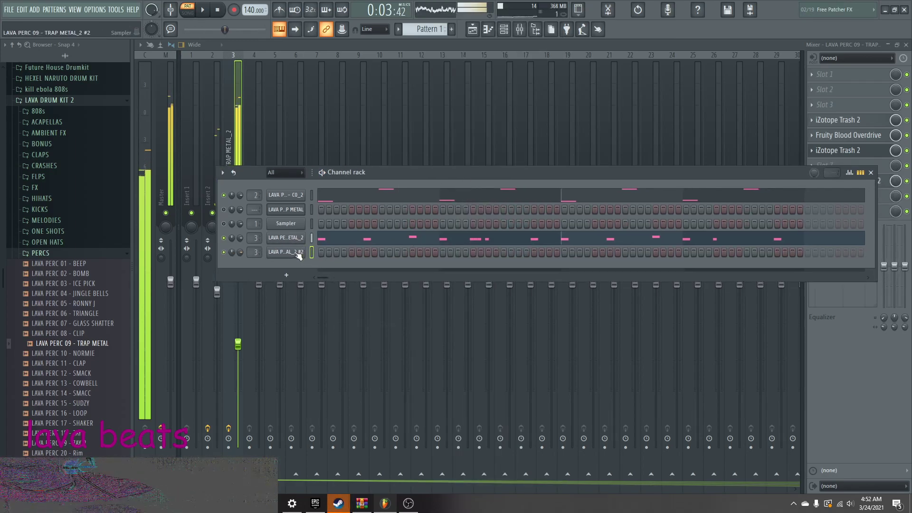
{"action": "left_click", "coordinate": [484, 201]}
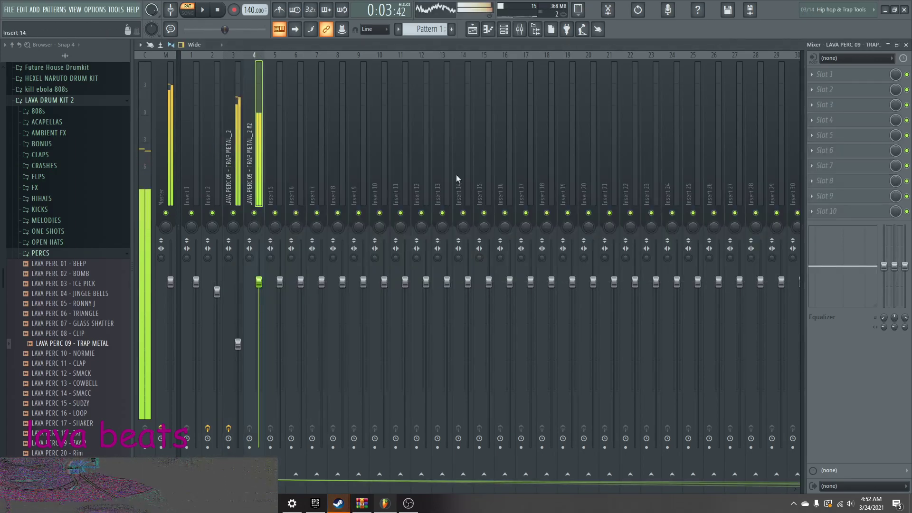
- Copy the TRAP METAL_2 notes into the cloned channel and play the pattern
{"action": "left_click", "coordinate": [504, 29]}
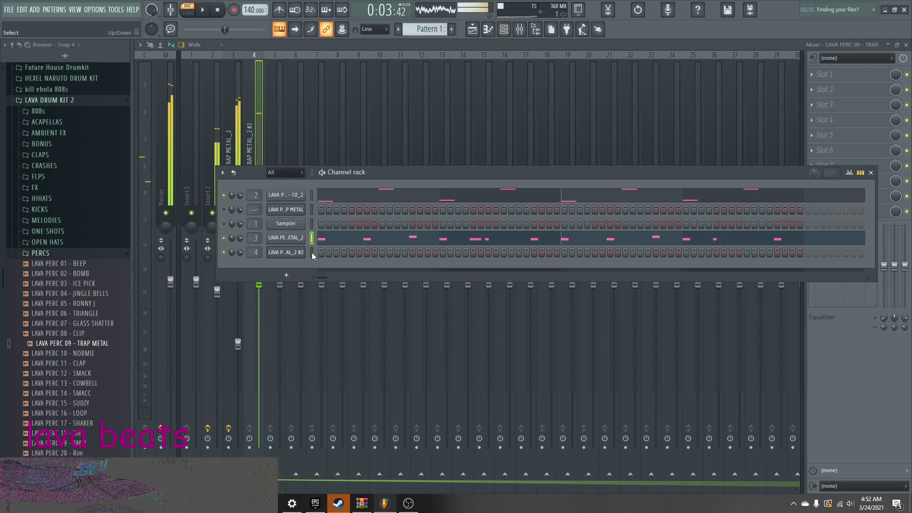
{"action": "left_click", "coordinate": [312, 253]}
{"action": "key", "text": "ctrl+v"}
{"action": "key", "text": "space"}
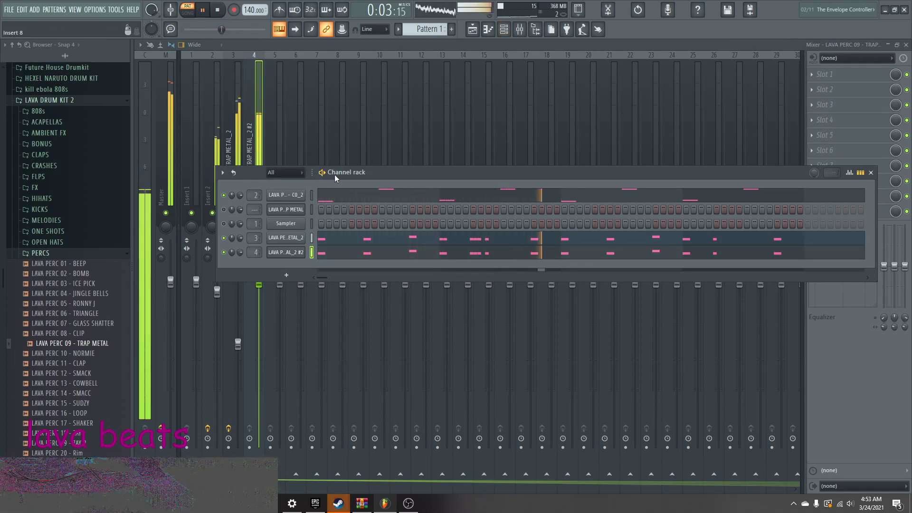
- Save the project as only trap metal perc
{"action": "left_click", "coordinate": [9, 9]}
{"action": "left_click", "coordinate": [28, 65]}
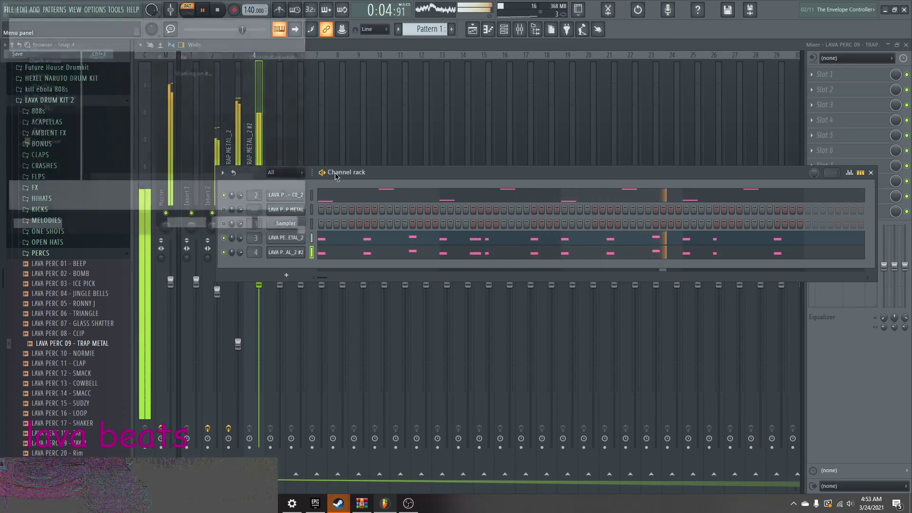
{"action": "type", "text": "on"}
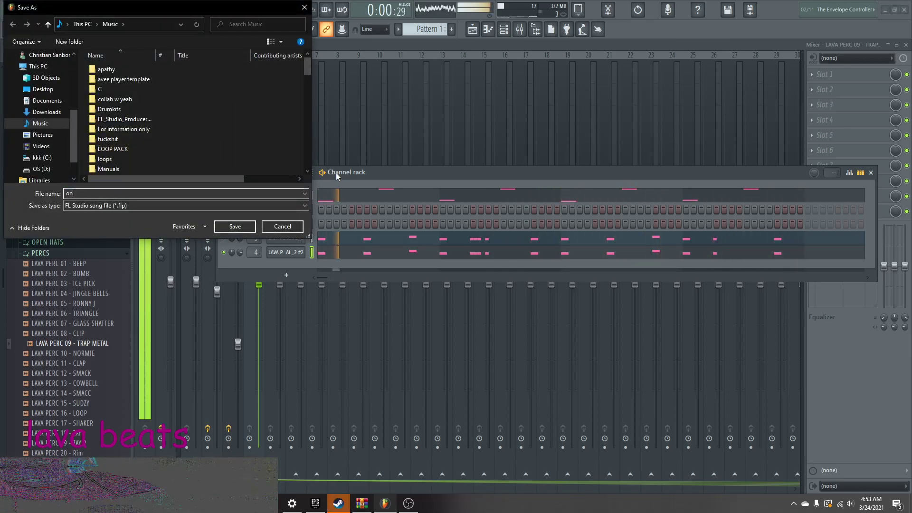
{"action": "type", "text": "ly trap metal "}
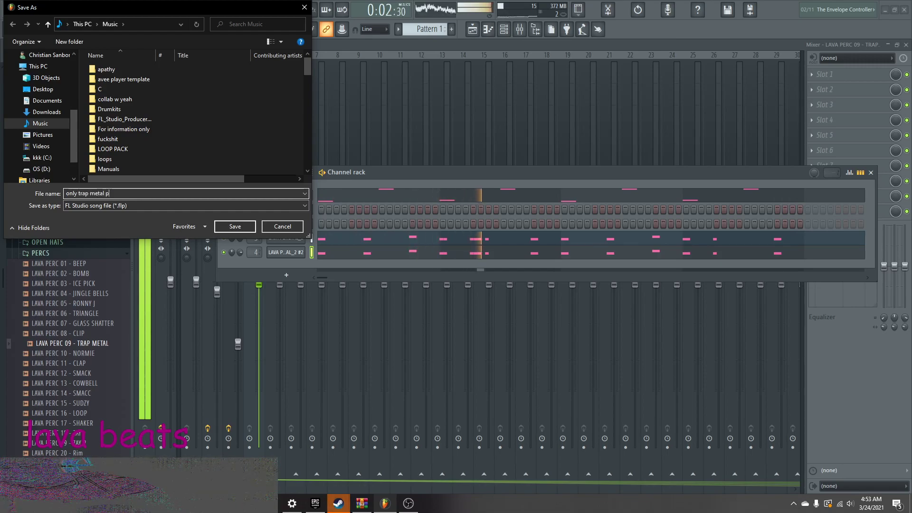
{"action": "type", "text": "perc"}
{"action": "key", "text": "Return"}
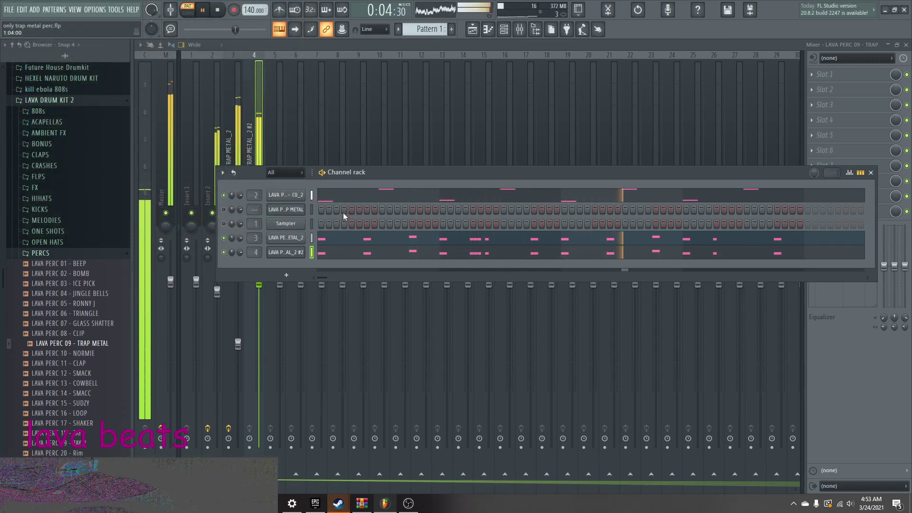
- Enable the volume envelope of the TRAP METAL_2 channel with decay, sustain and release at zero, and close its settings
{"action": "left_click", "coordinate": [293, 238]}
{"action": "key", "text": "space"}
{"action": "left_click", "coordinate": [245, 179]}
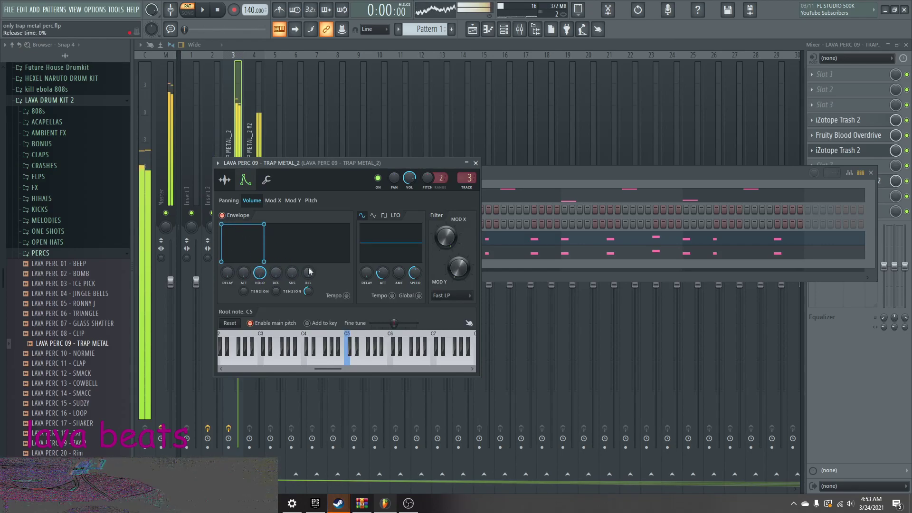
{"action": "left_click", "coordinate": [487, 160]}
{"action": "left_click", "coordinate": [278, 147]}
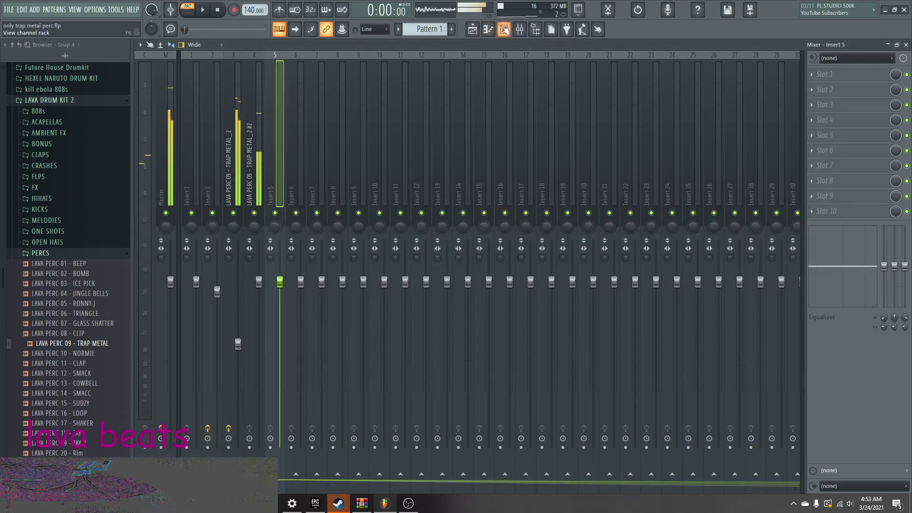
- Extend the TRAP METAL_2 notes to legato up to bar 5, and give the cloned channel the same notes
{"action": "left_click", "coordinate": [505, 29]}
{"action": "right_click", "coordinate": [295, 240]}
{"action": "left_click", "coordinate": [332, 240]}
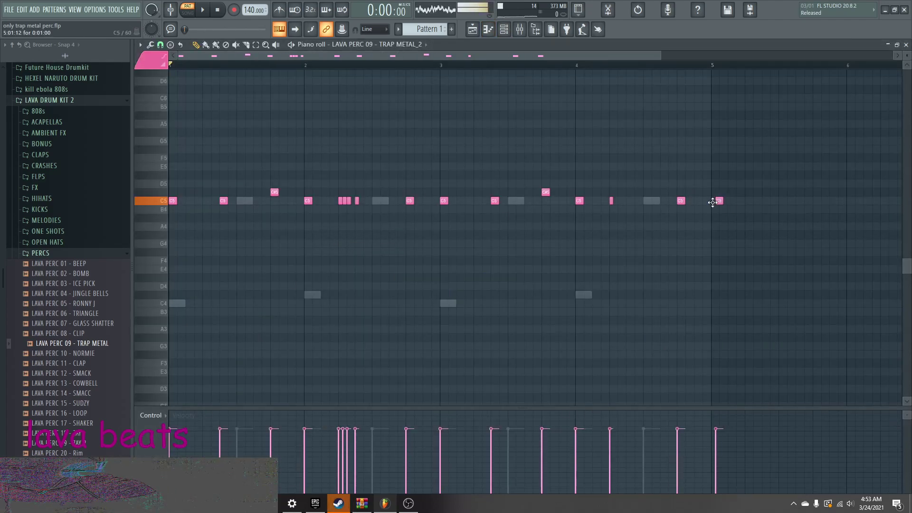
{"action": "key", "text": "ctrl+l"}
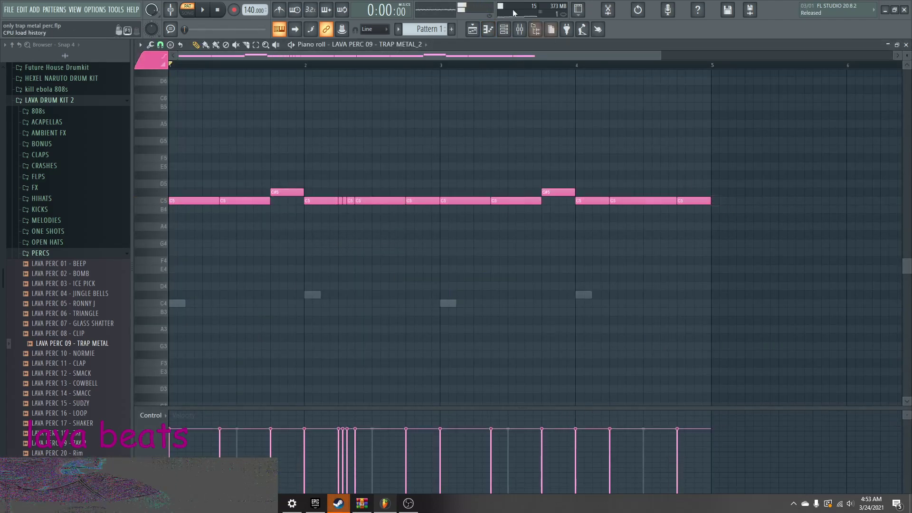
{"action": "left_click", "coordinate": [504, 29]}
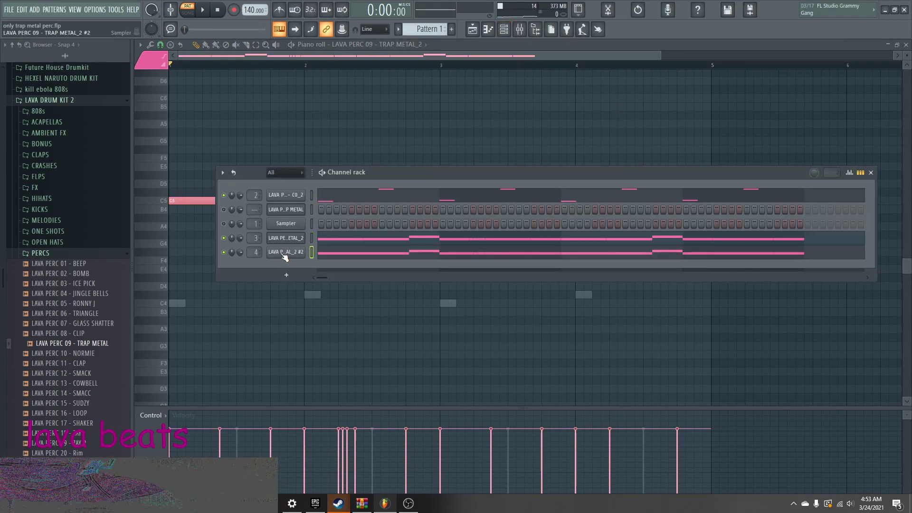
- Set decay, sustain and release to zero in the cloned channel's volume envelope, audition the pattern and close the settings
{"action": "left_click", "coordinate": [285, 251]}
{"action": "left_click", "coordinate": [257, 193]}
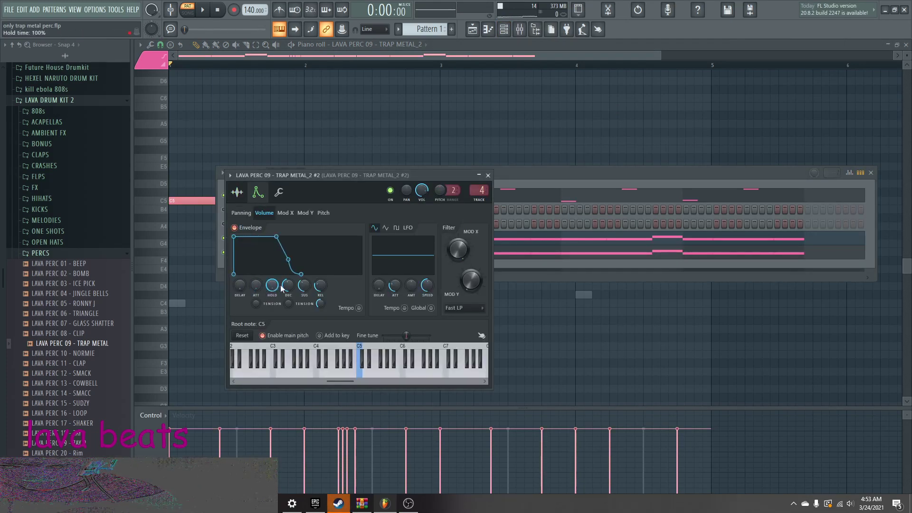
{"action": "key", "text": "space"}
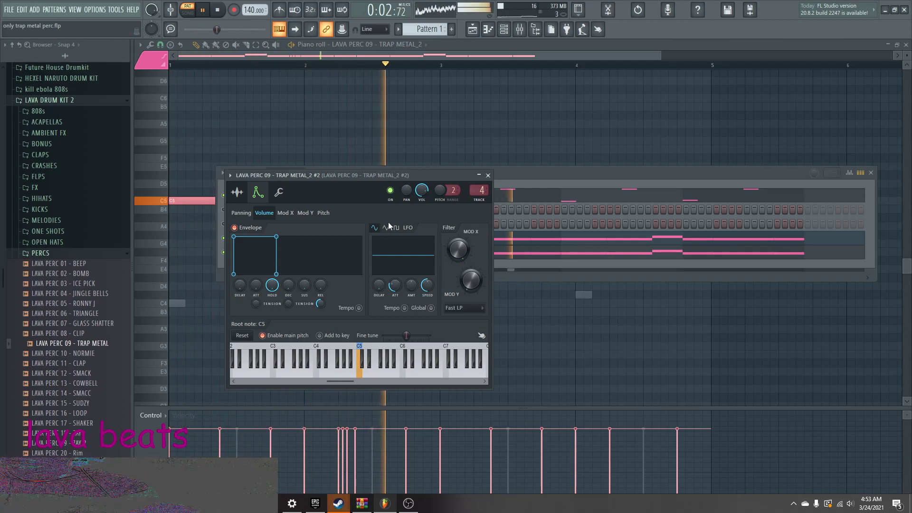
{"action": "left_click", "coordinate": [488, 175]}
{"action": "key", "text": "space"}
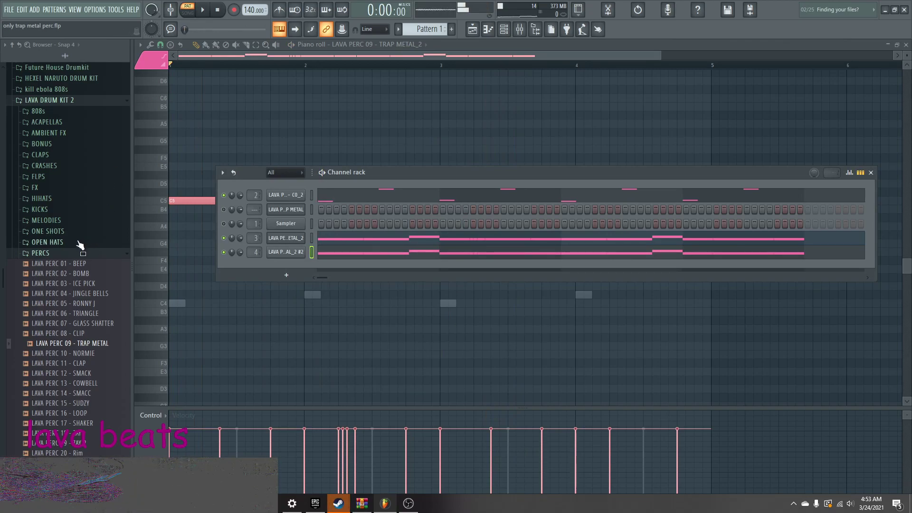
- Collapse the PERCS folder in the browser and check the settings of the TRAP METAL_2 channel
{"action": "left_click", "coordinate": [90, 254]}
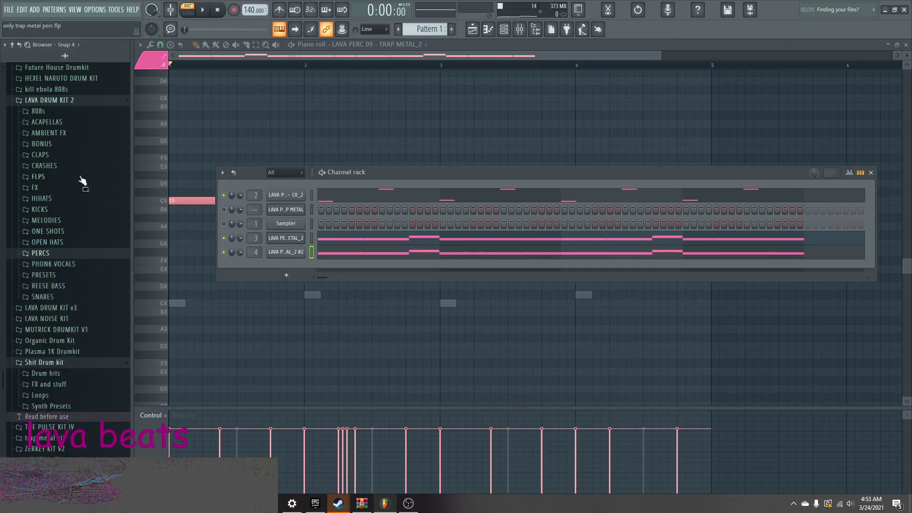
{"action": "left_click", "coordinate": [276, 235]}
{"action": "left_click", "coordinate": [488, 176]}
{"action": "left_click", "coordinate": [270, 252]}
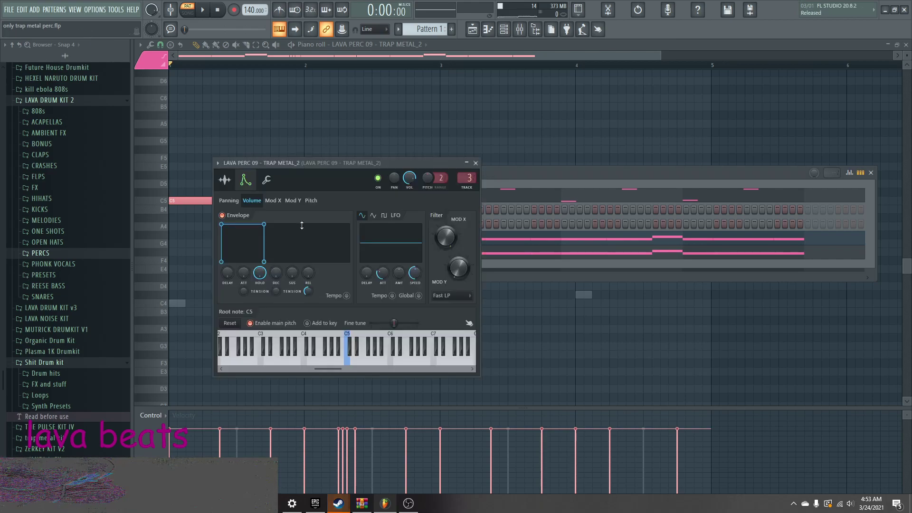
{"action": "left_click", "coordinate": [476, 163]}
- Open the original TRAP METAL percussion sample from its channel settings in the audio editor
{"action": "left_click", "coordinate": [295, 189]}
{"action": "right_click", "coordinate": [293, 293]}
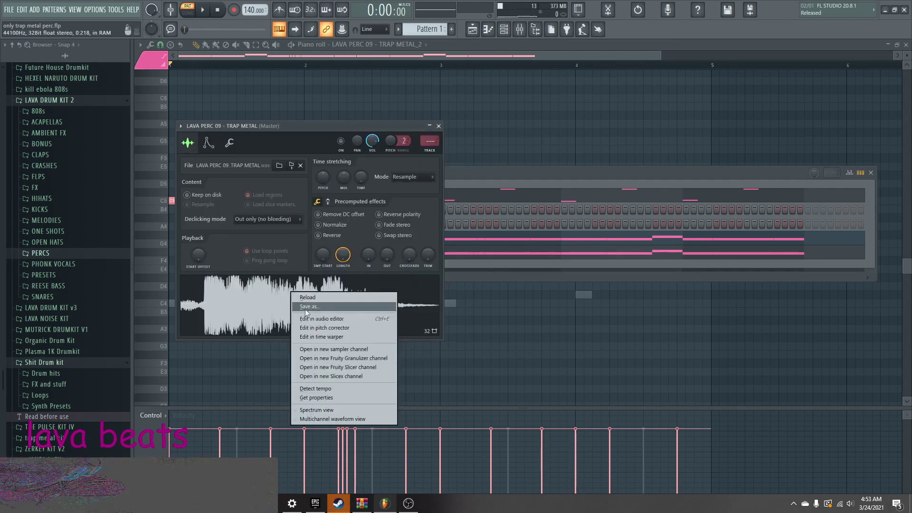
{"action": "left_click", "coordinate": [327, 322]}
- Select a single wave cycle of the sample in Edison and add it to the channel rack as a new channel
{"action": "scroll", "coordinate": [303, 280], "scroll_direction": "up", "scroll_amount": 5}
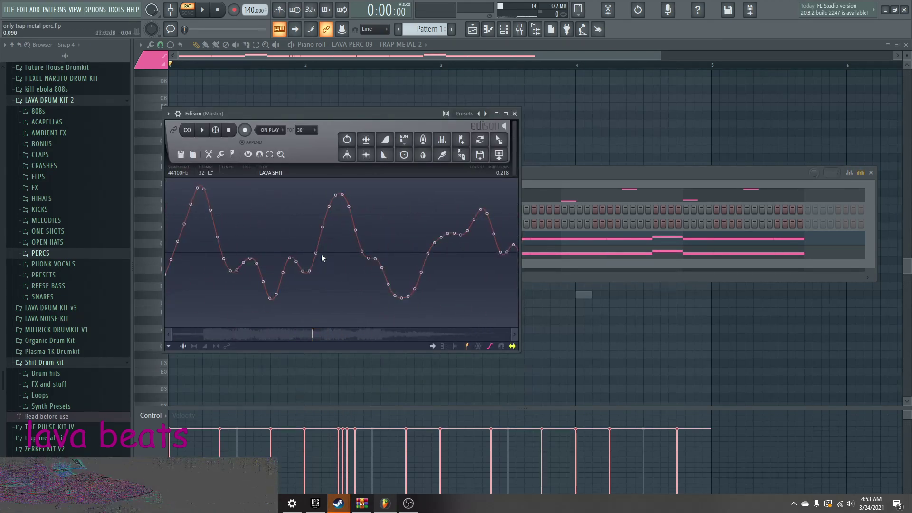
{"action": "key", "text": "space"}
{"action": "left_click_drag", "start_coordinate": [436, 268], "coordinate": [430, 264]}
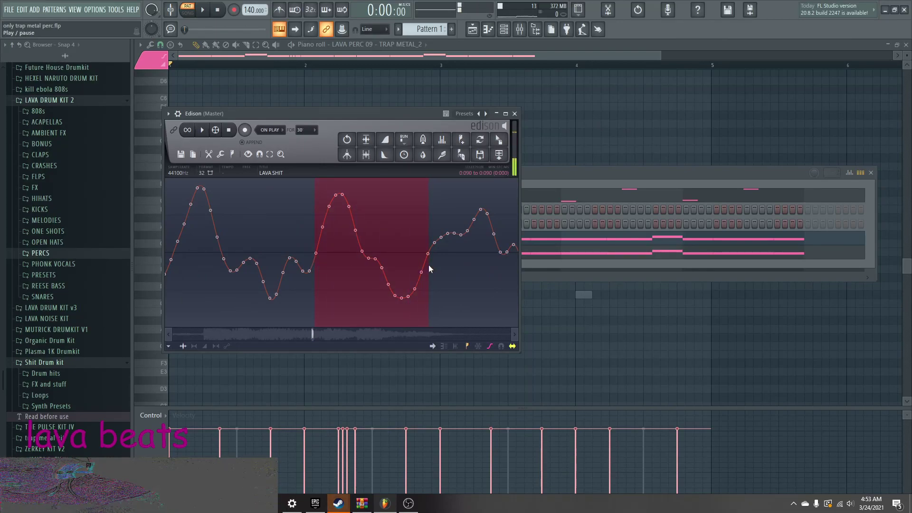
{"action": "left_click_drag", "start_coordinate": [500, 151], "coordinate": [277, 277]}
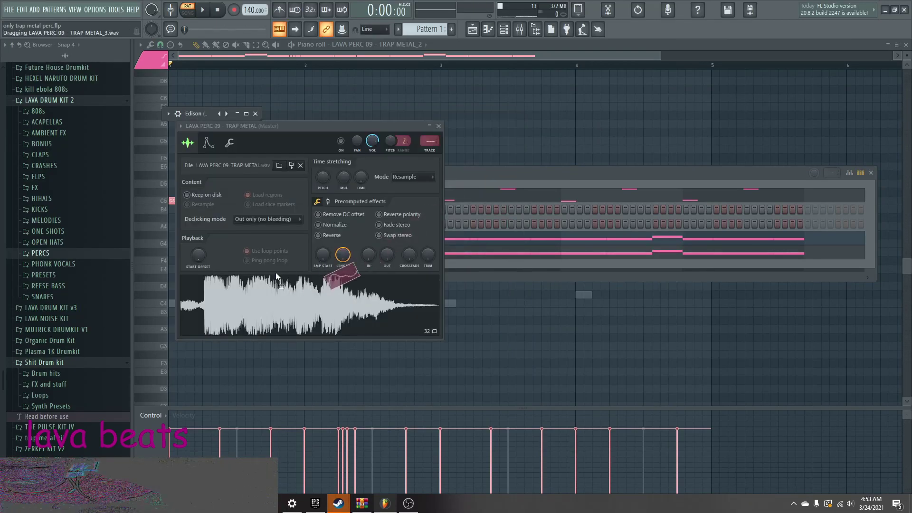
{"action": "left_click_drag", "start_coordinate": [519, 269], "coordinate": [293, 271]}
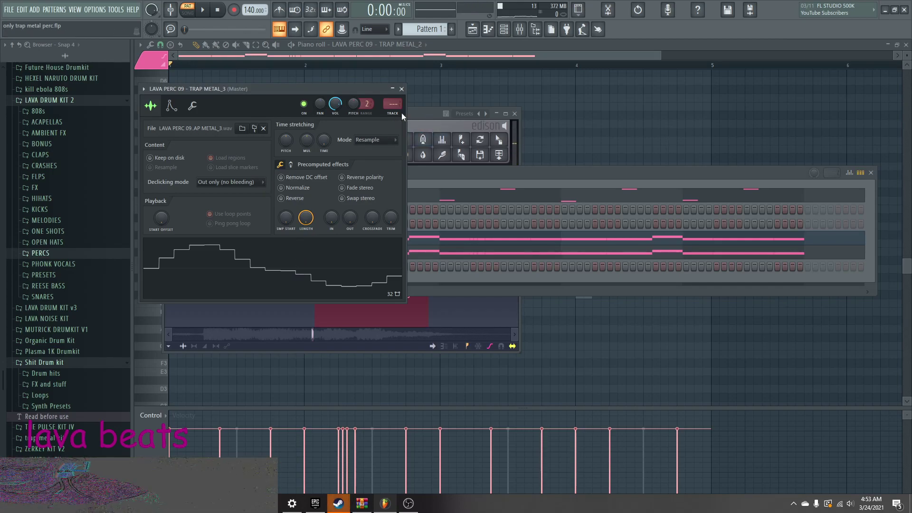
- Route the TRAP METAL_3 channel to mixer track 5 and load Fruity Parametric EQ 2 in slot 2
{"action": "key", "text": "ctrl+l"}
{"action": "left_click", "coordinate": [812, 89]}
{"action": "mouse_move", "coordinate": [821, 102]}
{"action": "left_click", "coordinate": [684, 371]}
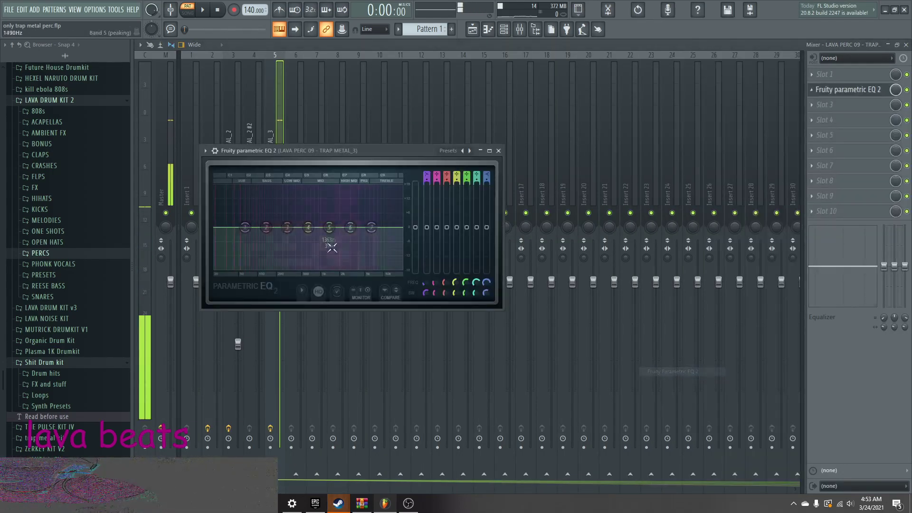
- Load Fruity Parametric EQ 2 in slot 3 with the 20Hz - 18kHz cut preset, main level fully raised and low pass at about 133 Hz
{"action": "left_click", "coordinate": [835, 107]}
{"action": "mouse_move", "coordinate": [829, 118]}
{"action": "left_click", "coordinate": [689, 372]}
{"action": "left_click", "coordinate": [482, 164]}
{"action": "left_click_drag", "start_coordinate": [414, 240], "coordinate": [278, 239]}
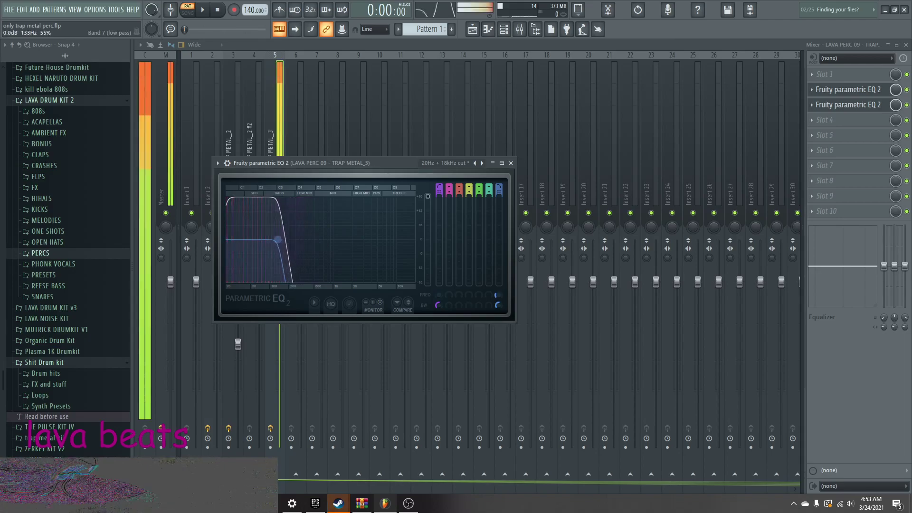
- Add Fruity Parametric EQ 2 in slot 5 with the 20Hz - 18kHz cut preset, a lowered high cut and a raised main level
{"action": "left_click", "coordinate": [825, 135]}
{"action": "mouse_move", "coordinate": [836, 148]}
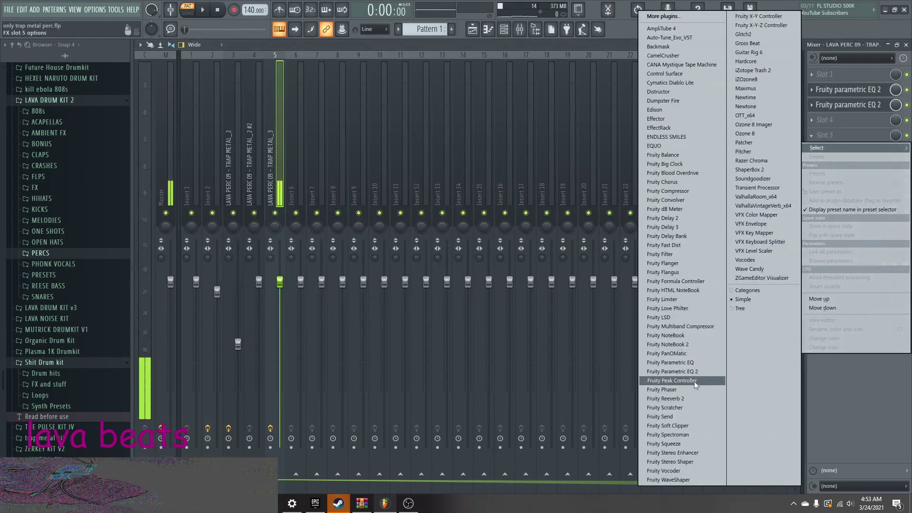
{"action": "left_click", "coordinate": [679, 371]}
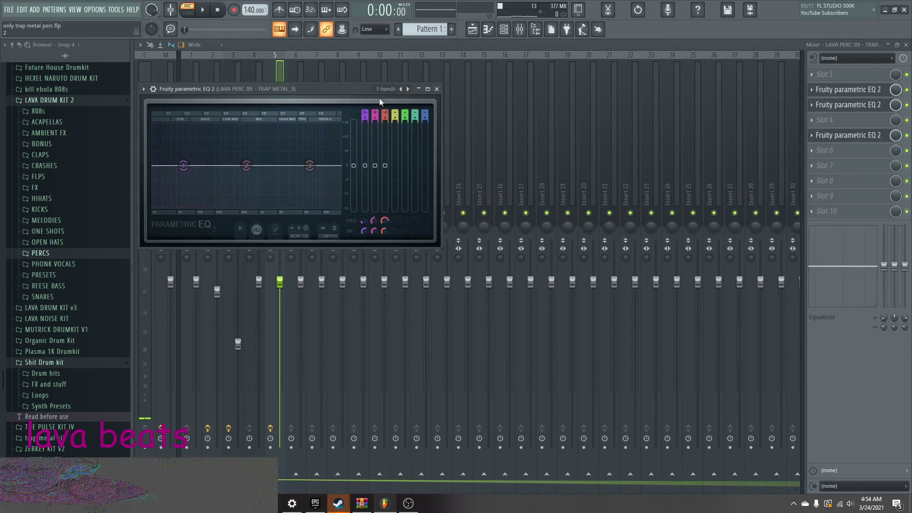
{"action": "left_click_drag", "start_coordinate": [340, 165], "coordinate": [353, 139]}
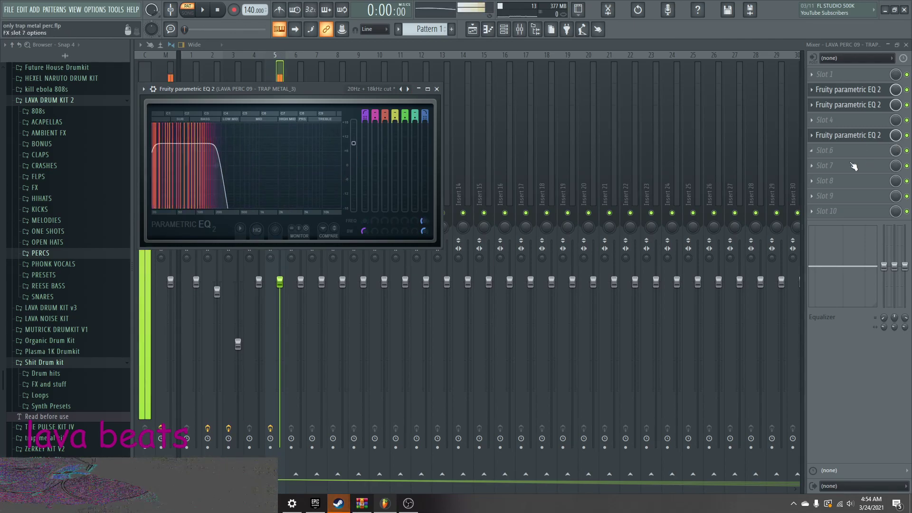
- Add Fruity Parametric EQ 2 in slot 7 and adjust one of its bands while auditioning the TRAP METAL_3 sound
{"action": "left_click", "coordinate": [860, 165]}
{"action": "left_click", "coordinate": [672, 374]}
{"action": "left_click", "coordinate": [432, 114]}
{"action": "key", "text": "q"}
{"action": "key", "text": "q"}
{"action": "key", "text": "q"}
{"action": "key", "text": "q"}
{"action": "left_click_drag", "start_coordinate": [177, 191], "coordinate": [193, 190]}
{"action": "key", "text": "q"}
{"action": "key", "text": "q"}
{"action": "key", "text": "q"}
{"action": "key", "text": "q"}
{"action": "key", "text": "q"}
{"action": "key", "text": "q"}
{"action": "key", "text": "q"}
- Add Fruity Fast Dist in slot 9 of the TRAP METAL_3 track and lower its mix level while auditioning
{"action": "left_click", "coordinate": [826, 195]}
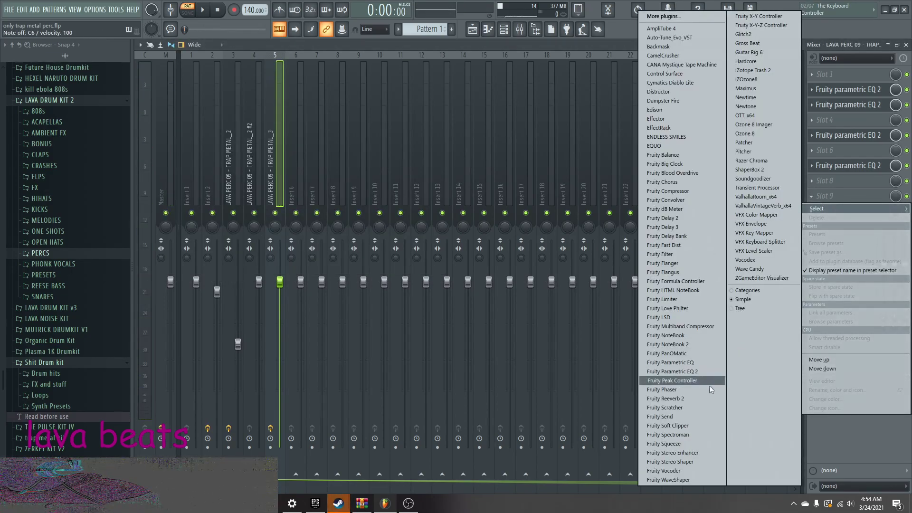
{"action": "left_click", "coordinate": [690, 245]}
{"action": "key", "text": "q"}
{"action": "left_click_drag", "start_coordinate": [896, 196], "coordinate": [895, 233]}
{"action": "key", "text": "q"}
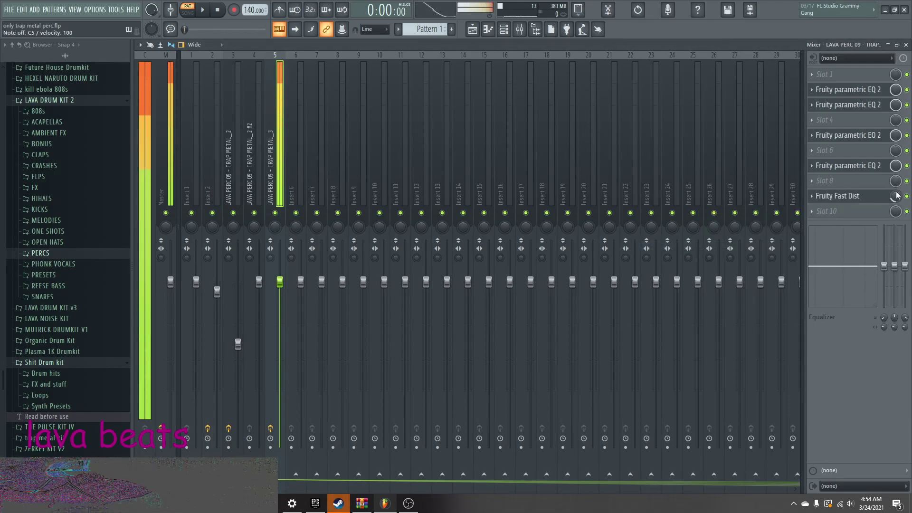
- Add Fruity Limiter in slot 10, bring attack and release down to minimum, and raise the gain to about 2.7 dB
{"action": "left_click", "coordinate": [826, 211]}
{"action": "left_click", "coordinate": [680, 300]}
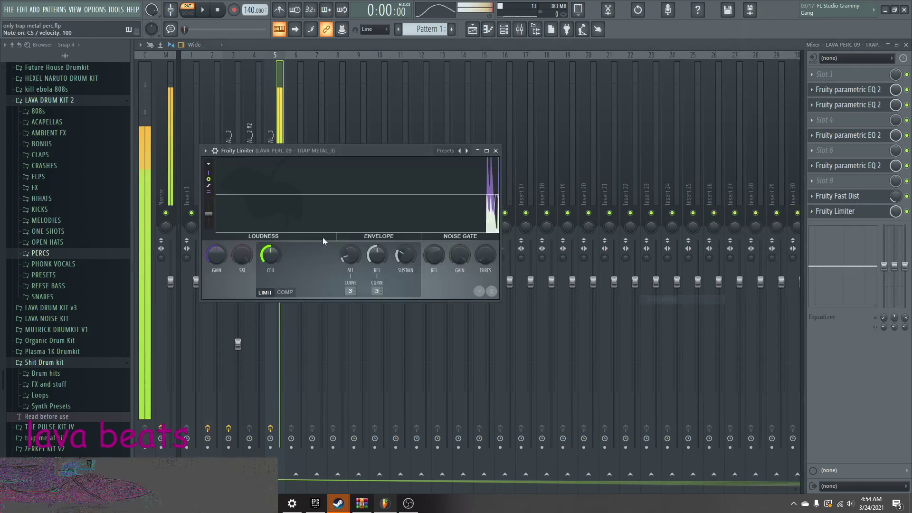
{"action": "left_click_drag", "start_coordinate": [349, 257], "coordinate": [349, 285]}
{"action": "key", "text": "q"}
{"action": "left_click_drag", "start_coordinate": [377, 256], "coordinate": [403, 294]}
{"action": "key", "text": "q"}
{"action": "key", "text": "q"}
{"action": "key", "text": "q"}
{"action": "left_click_drag", "start_coordinate": [216, 256], "coordinate": [216, 240]}
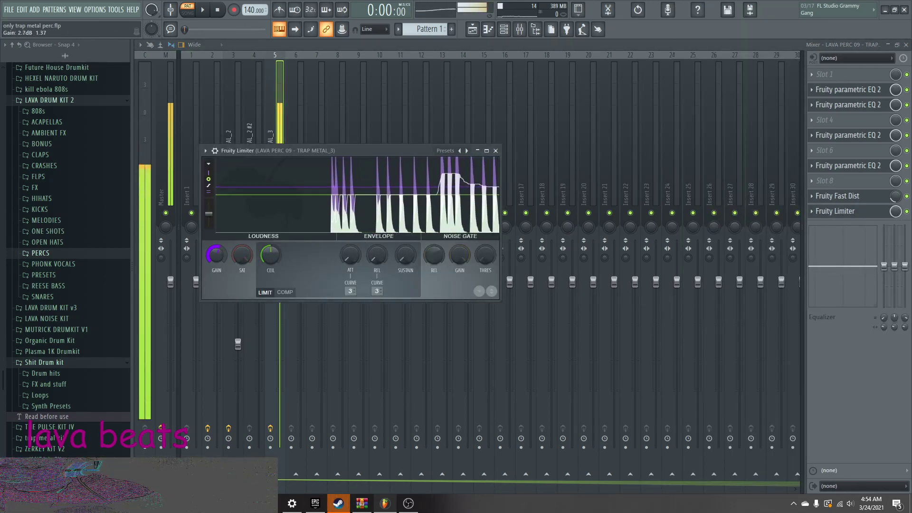
- Open Edison on the Master track, clear its loaded audio and set recording to start on play
{"action": "left_click", "coordinate": [504, 29]}
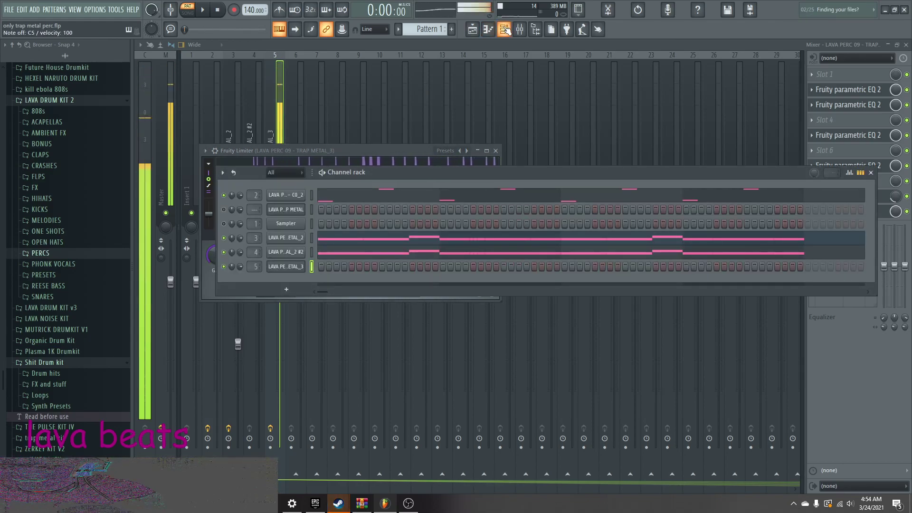
{"action": "left_click", "coordinate": [505, 30]}
{"action": "left_click", "coordinate": [173, 89]}
{"action": "left_click", "coordinate": [818, 75]}
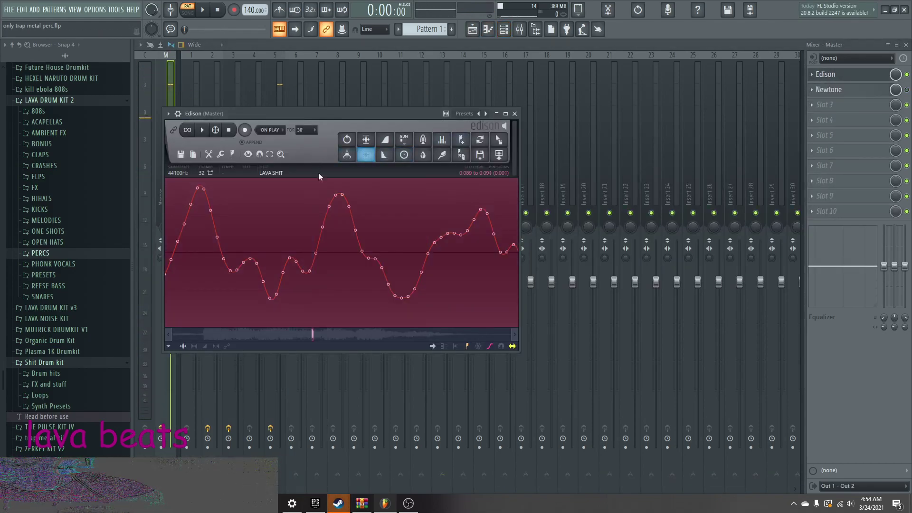
{"action": "scroll", "coordinate": [311, 219], "scroll_direction": "down", "scroll_amount": 10}
{"action": "left_click", "coordinate": [280, 131]}
{"action": "left_click", "coordinate": [265, 140]}
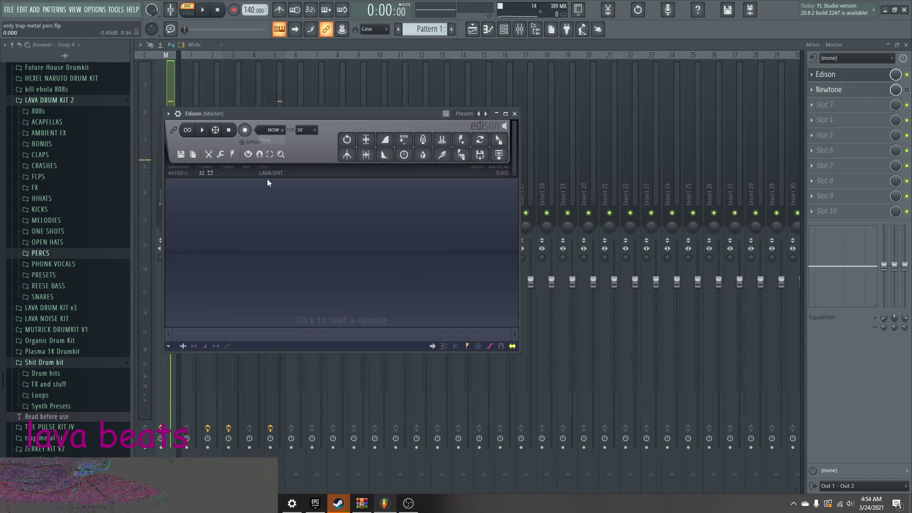
{"action": "left_click", "coordinate": [268, 166]}
- Record a first-step hit of the TRAP METAL_3 channel into Edison and trim the recording's side noise
{"action": "left_click", "coordinate": [504, 29]}
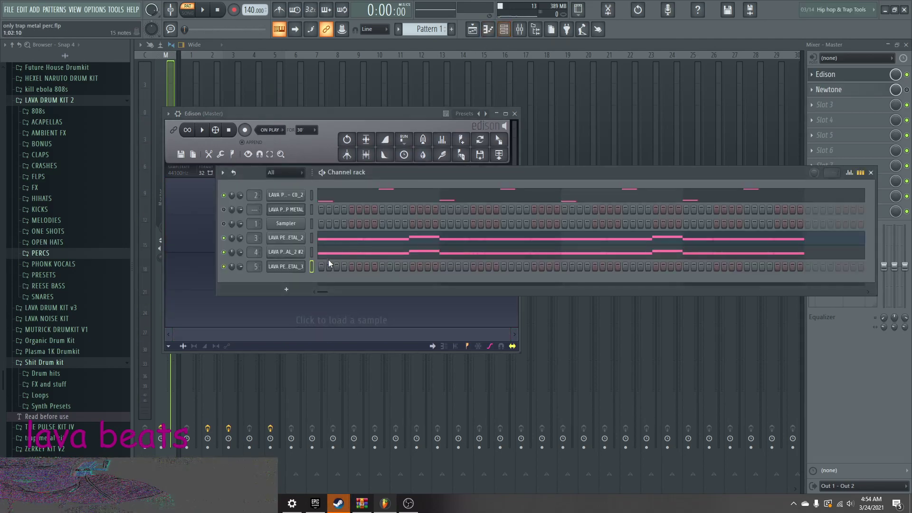
{"action": "left_click", "coordinate": [254, 129]}
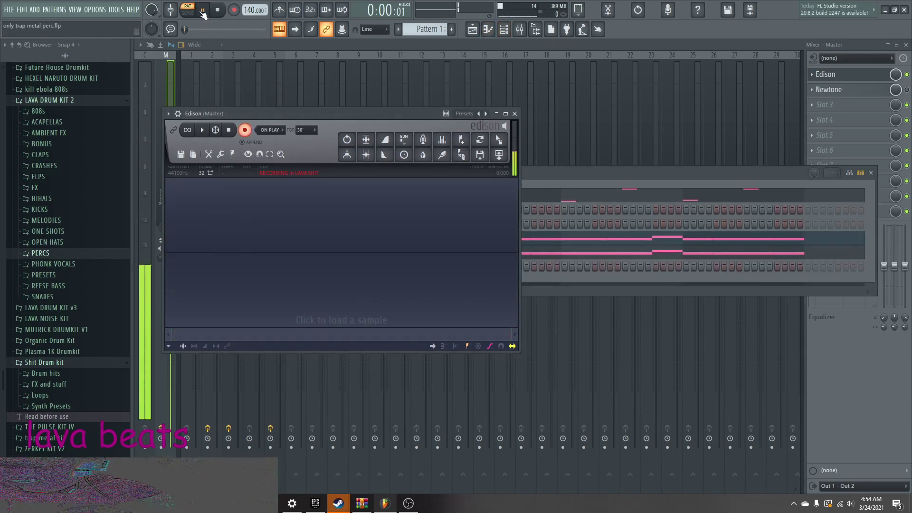
{"action": "left_click", "coordinate": [218, 11]}
{"action": "left_click", "coordinate": [367, 155]}
- Add the Edison recording to the channel rack as a new channel and delete the TRAP METAL_3 channel
{"action": "left_click_drag", "start_coordinate": [499, 140], "coordinate": [432, 208]}
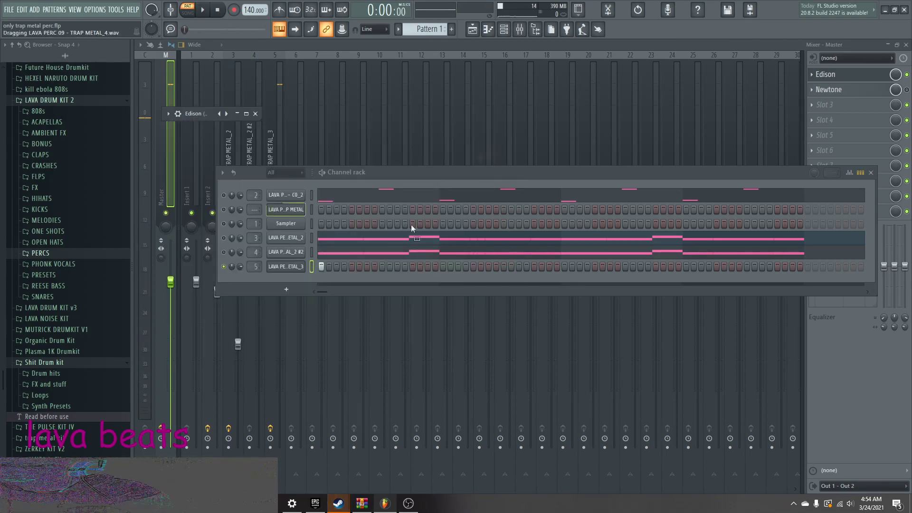
{"action": "left_click_drag", "start_coordinate": [301, 276], "coordinate": [302, 277]}
{"action": "right_click", "coordinate": [300, 268]}
{"action": "left_click", "coordinate": [345, 366]}
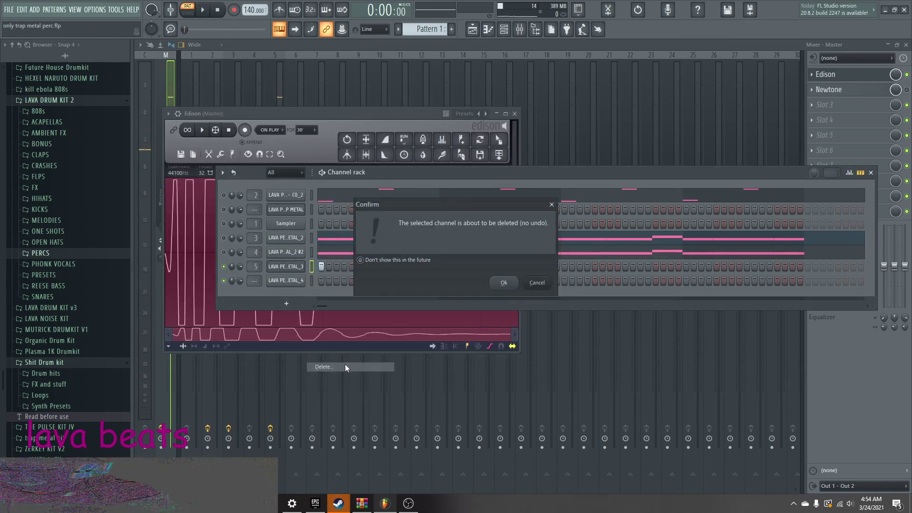
{"action": "left_click", "coordinate": [504, 283]}
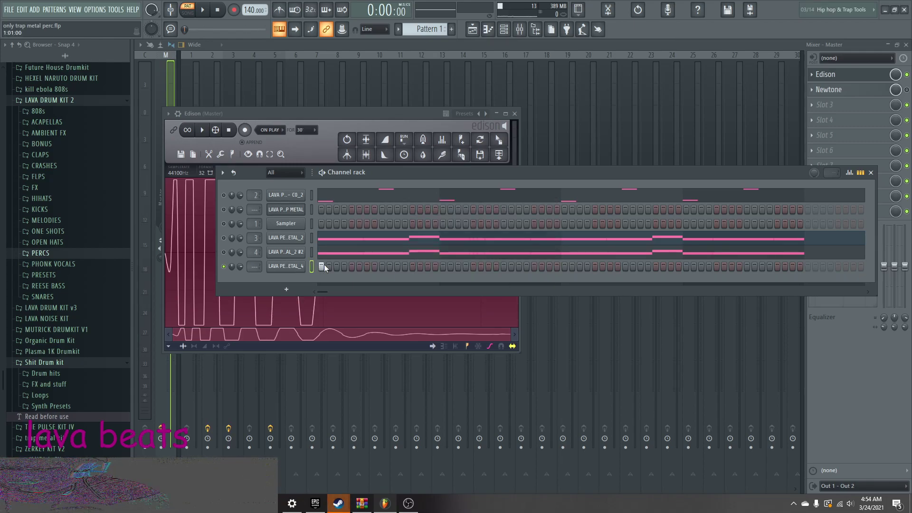
- Audition the TRAP METAL_4 channel and raise its sample's pitch shift to +300 cents in the channel settings
{"action": "key", "text": "space"}
{"action": "left_click", "coordinate": [292, 266]}
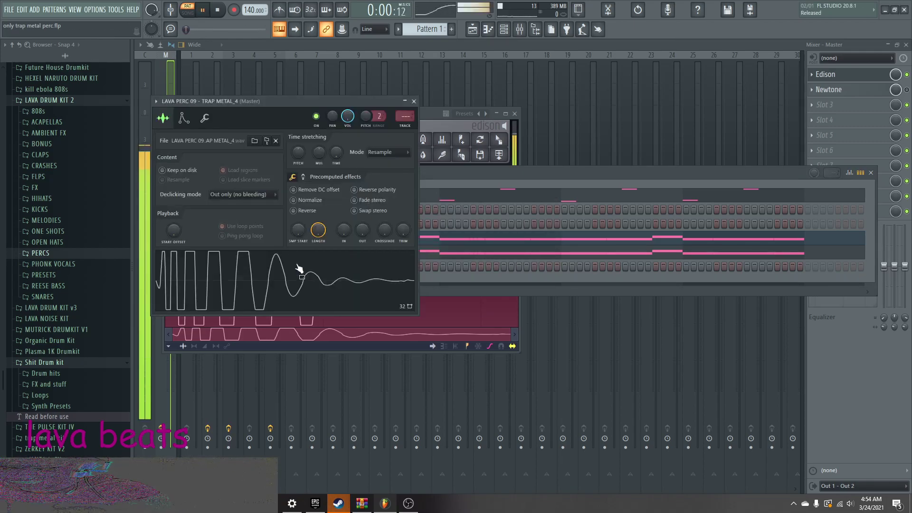
{"action": "key", "text": "space"}
{"action": "left_click", "coordinate": [204, 118]}
{"action": "key", "text": "space"}
{"action": "key", "text": "space"}
{"action": "left_click", "coordinate": [163, 118]}
{"action": "left_click_drag", "start_coordinate": [298, 152], "coordinate": [298, 137]}
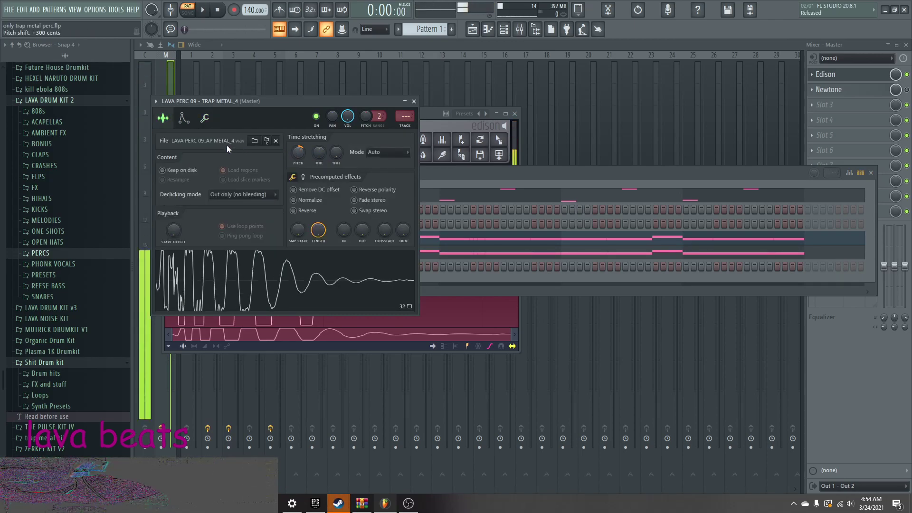
{"action": "left_click", "coordinate": [204, 118]}
{"action": "left_click", "coordinate": [414, 101]}
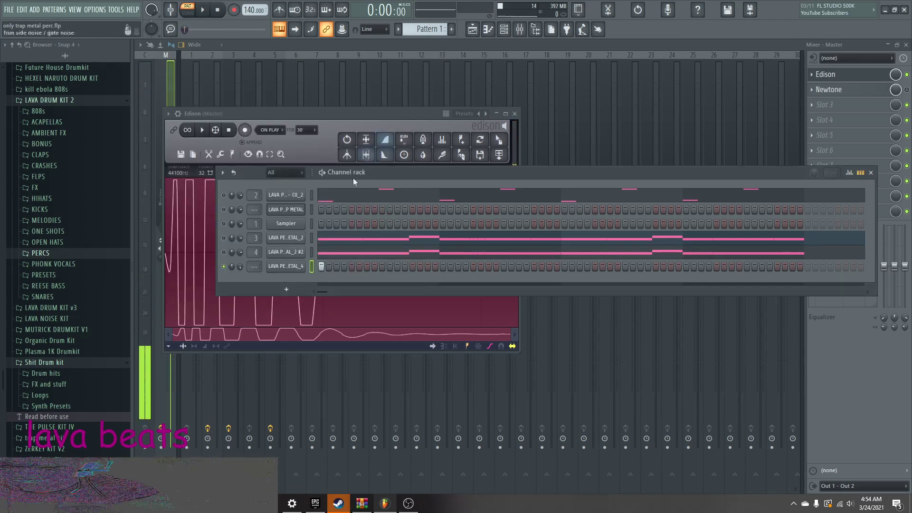
- Paste the TRAP METAL_2 notes into the TRAP METAL_4 channel and bring them all to C5 with the piano roll limiter
{"action": "left_click", "coordinate": [225, 238]}
{"action": "key", "text": "space"}
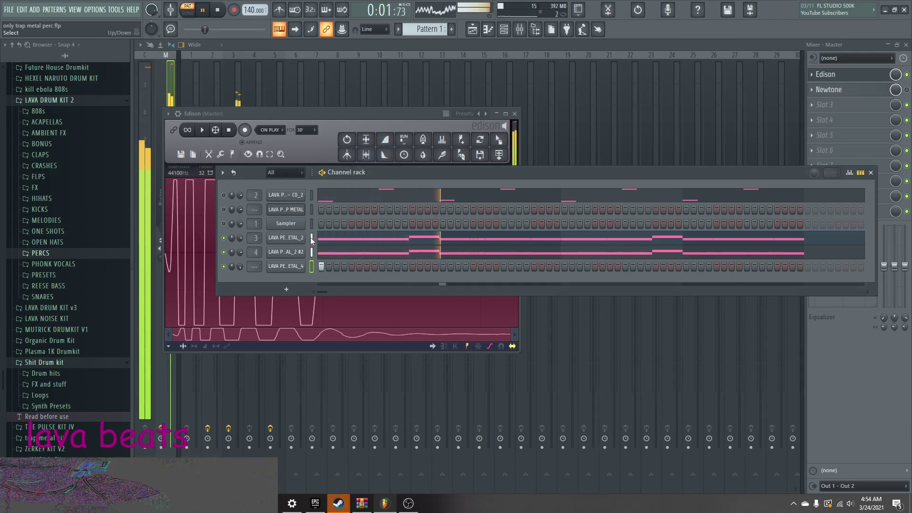
{"action": "key", "text": "ctrl+v"}
{"action": "right_click", "coordinate": [303, 266]}
{"action": "left_click", "coordinate": [308, 269]}
{"action": "key", "text": "alt+k"}
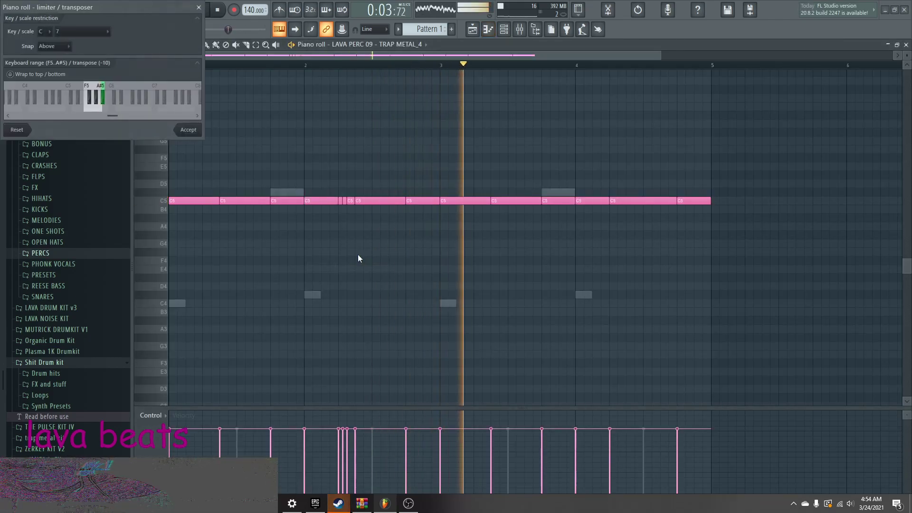
{"action": "left_click", "coordinate": [190, 130]}
- Add Fruity Soft Clipper in slot 6 of the Master track
{"action": "left_click", "coordinate": [522, 29]}
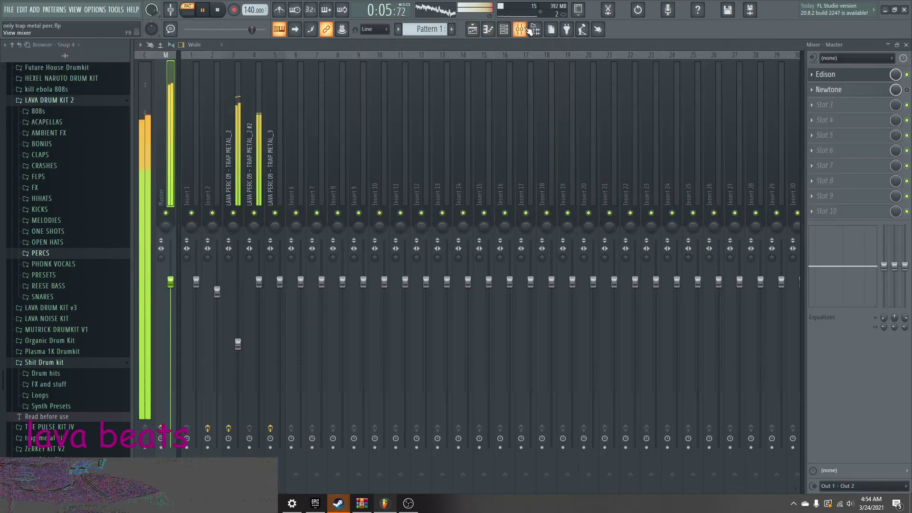
{"action": "left_click", "coordinate": [827, 150]}
{"action": "left_click", "coordinate": [666, 426]}
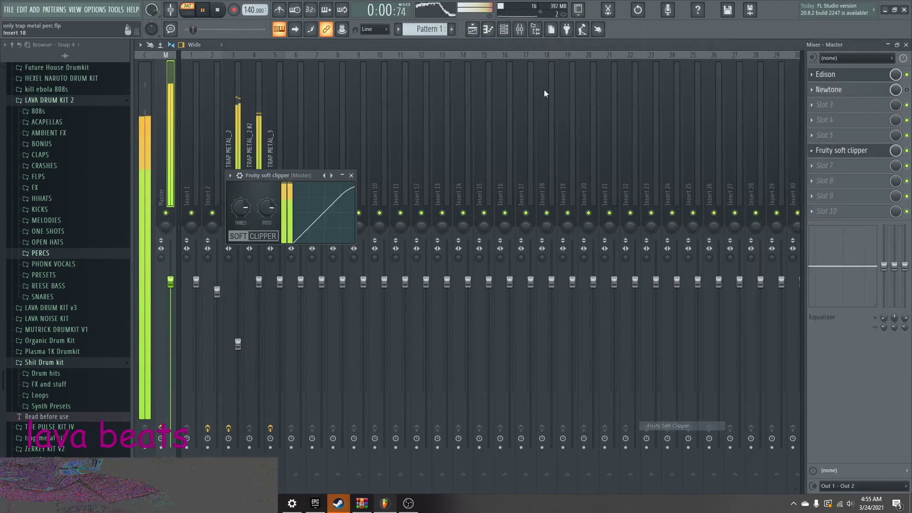
- Raise the volume multiplier of the TRAP METAL_4 channel to 134% in its channel settings
{"action": "left_click", "coordinate": [510, 30]}
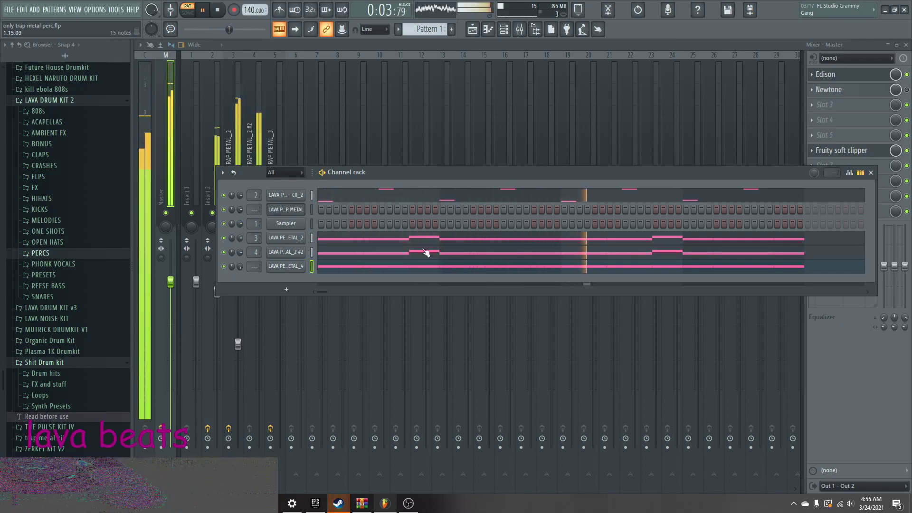
{"action": "left_click", "coordinate": [286, 266]}
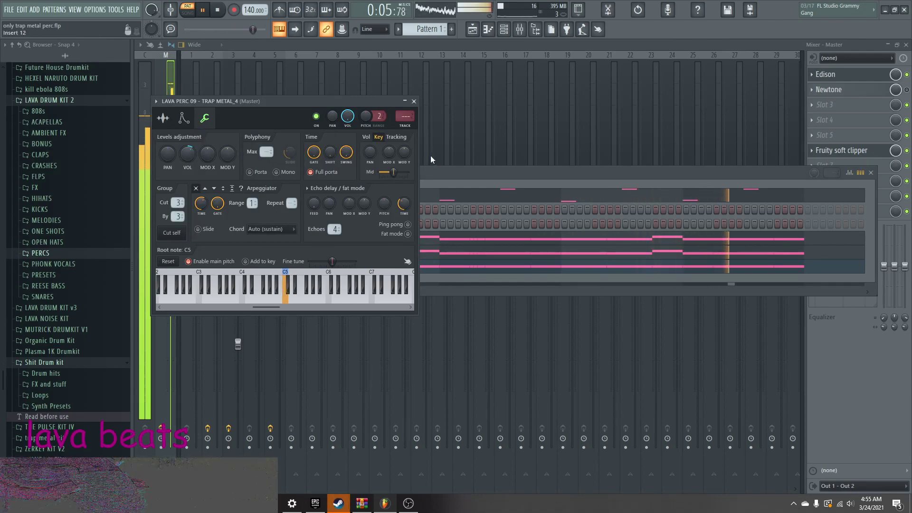
{"action": "left_click", "coordinate": [413, 101]}
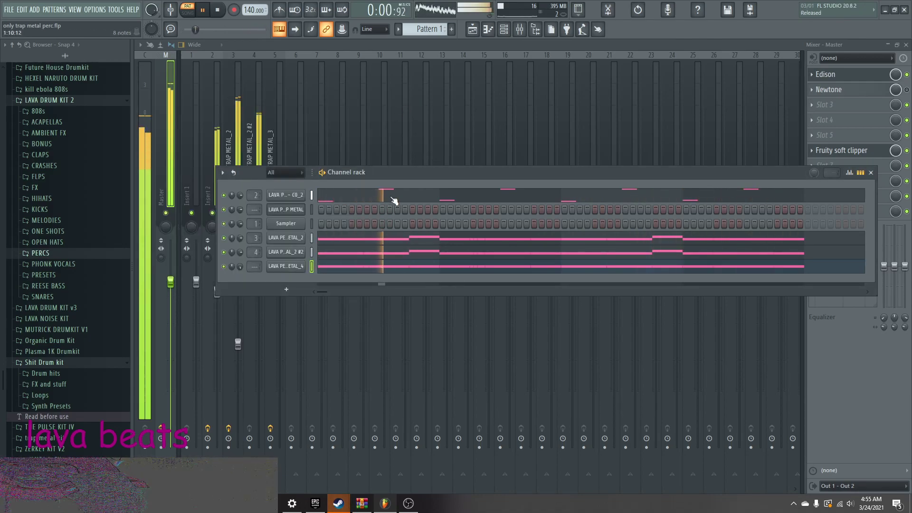
{"action": "left_click", "coordinate": [299, 269]}
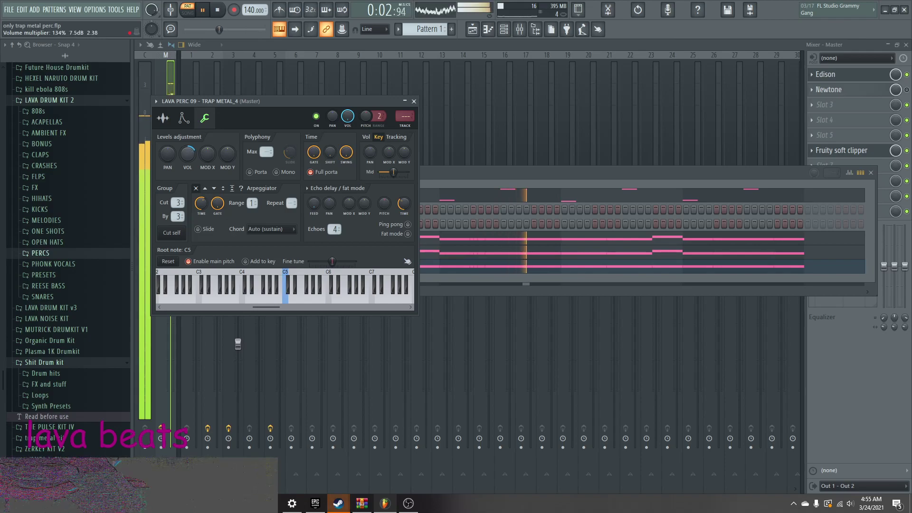
{"action": "left_click", "coordinate": [413, 101]}
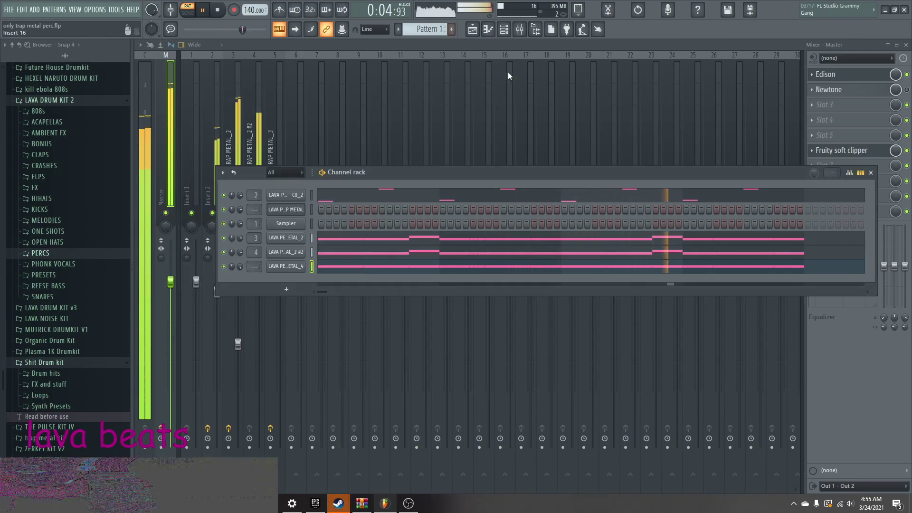
- Route the TRAP METAL_4 channel to mixer track 6 and solo that track during playback
{"action": "left_click", "coordinate": [295, 270]}
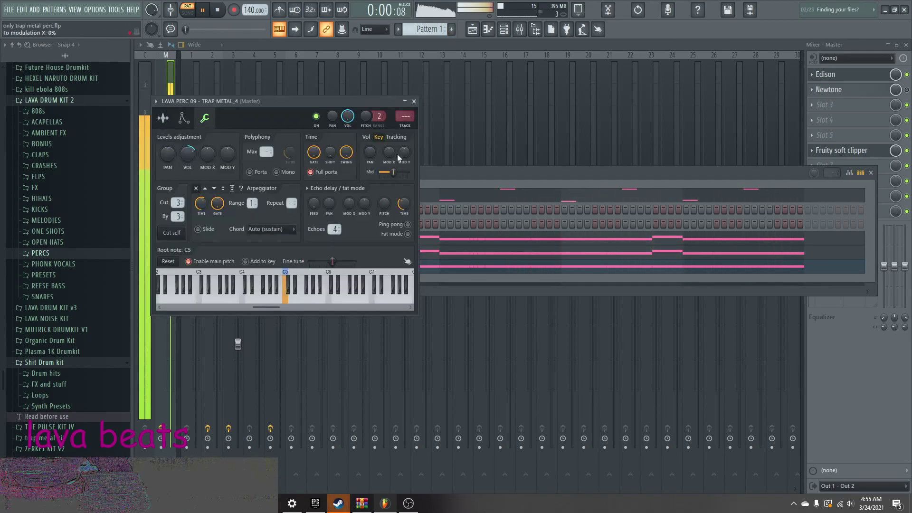
{"action": "left_click", "coordinate": [406, 123]}
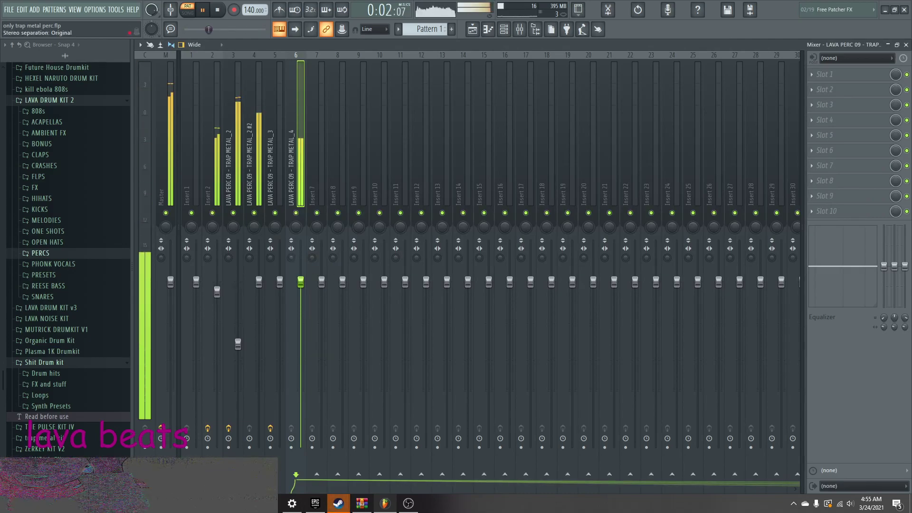
{"action": "key", "text": "space"}
{"action": "right_click", "coordinate": [296, 212]}
{"action": "key", "text": "space"}
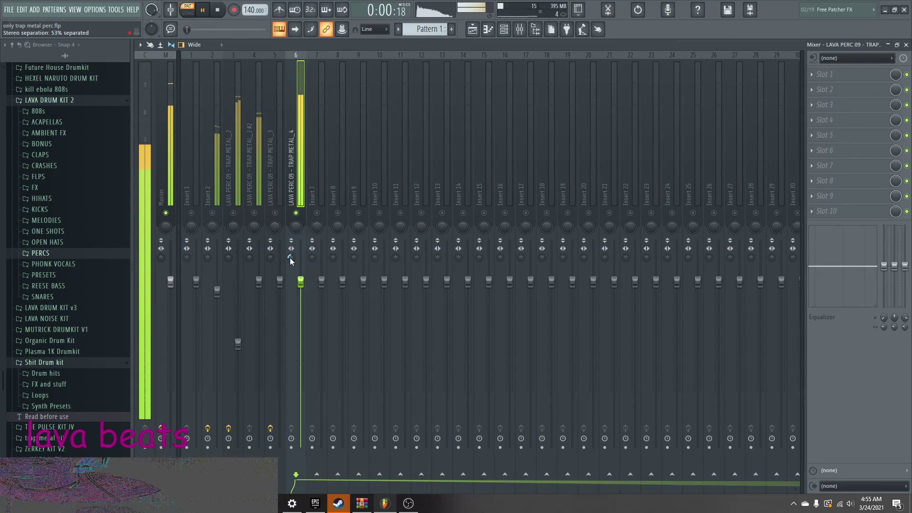
- Solo the TRAP METAL_2 mixer track and try its stereo separation at 91% merged
{"action": "key", "text": "space"}
{"action": "left_click", "coordinate": [234, 213]}
{"action": "key", "text": "space"}
{"action": "left_click", "coordinate": [229, 257]}
{"action": "key", "text": "space"}
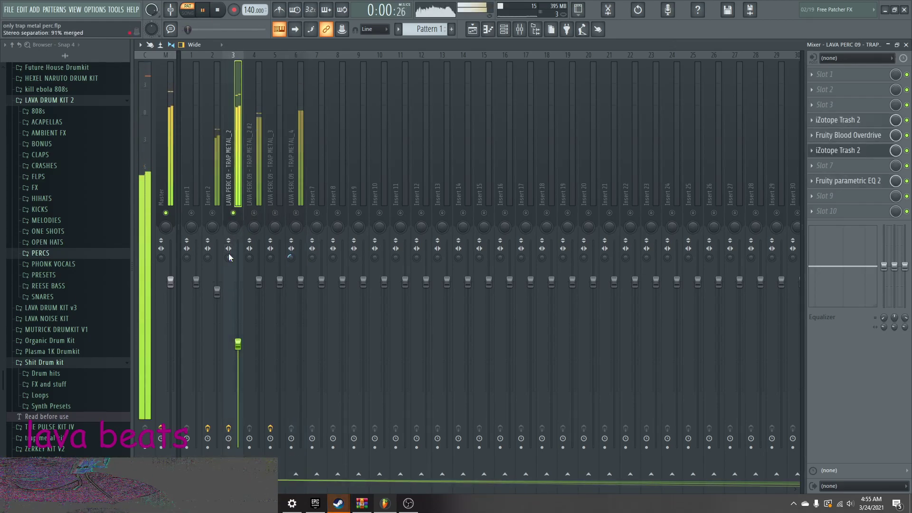
- Set the TRAP METAL_4 mixer track's stereo separation towards merged and unsolo the track
{"action": "left_click", "coordinate": [291, 257]}
{"action": "right_click", "coordinate": [299, 212]}
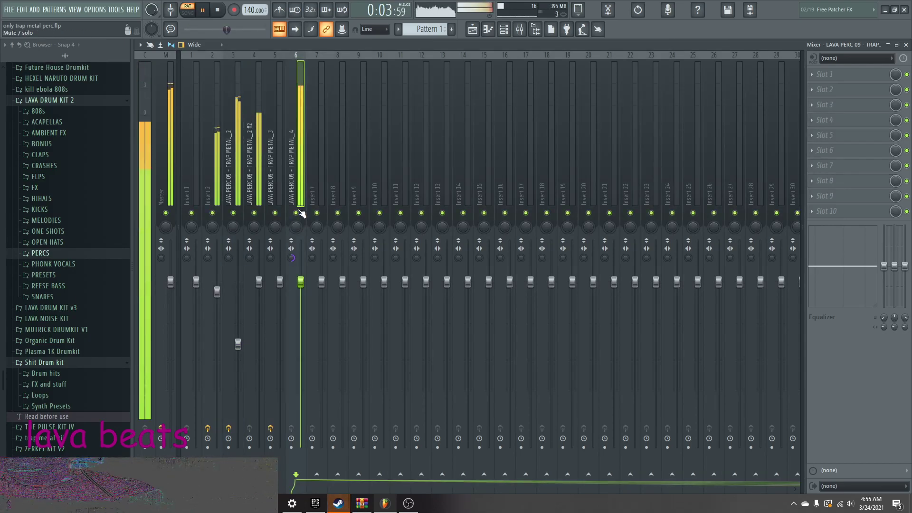
- Stop playback, open the original TRAP METAL sample in Edison and select the section from about 0.117 to 0.143
{"action": "left_click", "coordinate": [504, 29]}
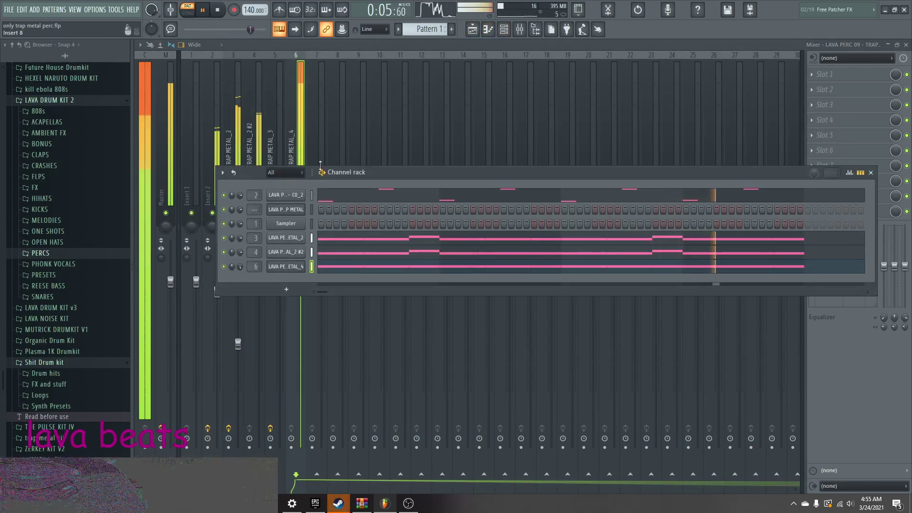
{"action": "key", "text": "space"}
{"action": "left_click", "coordinate": [285, 210]}
{"action": "right_click", "coordinate": [311, 297]}
{"action": "left_click", "coordinate": [337, 316]}
{"action": "scroll", "coordinate": [404, 247], "scroll_direction": "up", "scroll_amount": 3}
{"action": "left_click_drag", "start_coordinate": [357, 221], "coordinate": [514, 215]}
{"action": "scroll", "coordinate": [515, 215], "scroll_direction": "down", "scroll_amount": 4}
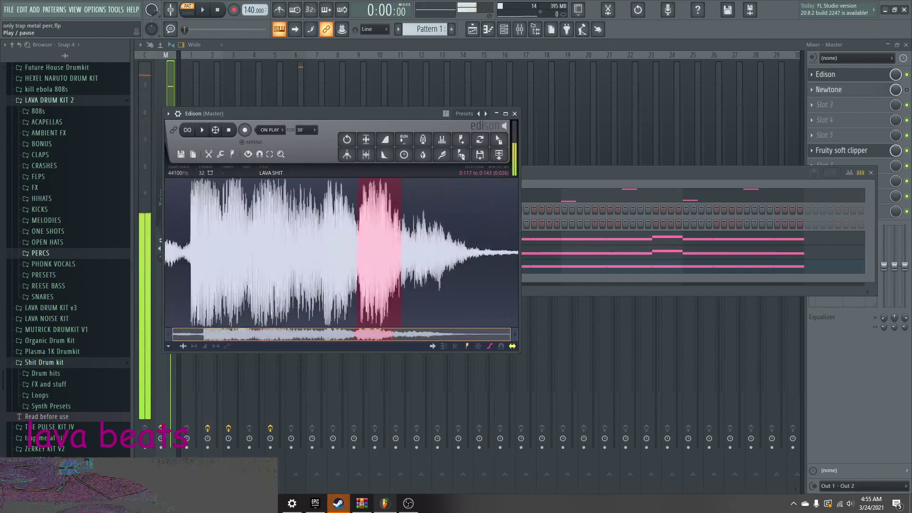
- Select and audition a short section of the sample's fading tail and add it to the channel rack as a new channel
{"action": "left_click_drag", "start_coordinate": [395, 246], "coordinate": [460, 251]}
{"action": "key", "text": "space"}
{"action": "left_click_drag", "start_coordinate": [357, 253], "coordinate": [476, 170]}
{"action": "left_click_drag", "start_coordinate": [483, 259], "coordinate": [461, 285]}
- Rename the new TRAP METAL_5 channel PERC
{"action": "right_click", "coordinate": [306, 281]}
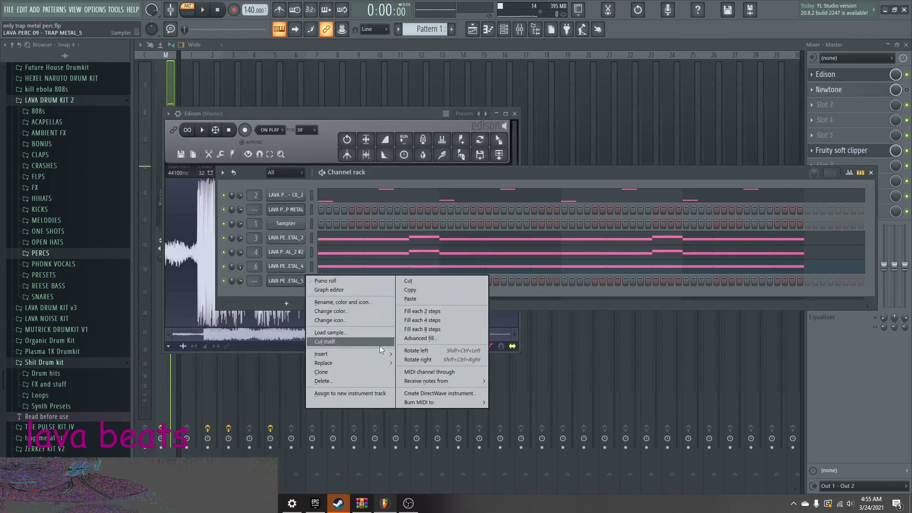
{"action": "left_click", "coordinate": [359, 304]}
{"action": "key", "text": "Return"}
- Check the TRAP METAL_4 channel's sound and rename the channel KICK
{"action": "left_click", "coordinate": [286, 266]}
{"action": "left_click", "coordinate": [414, 101]}
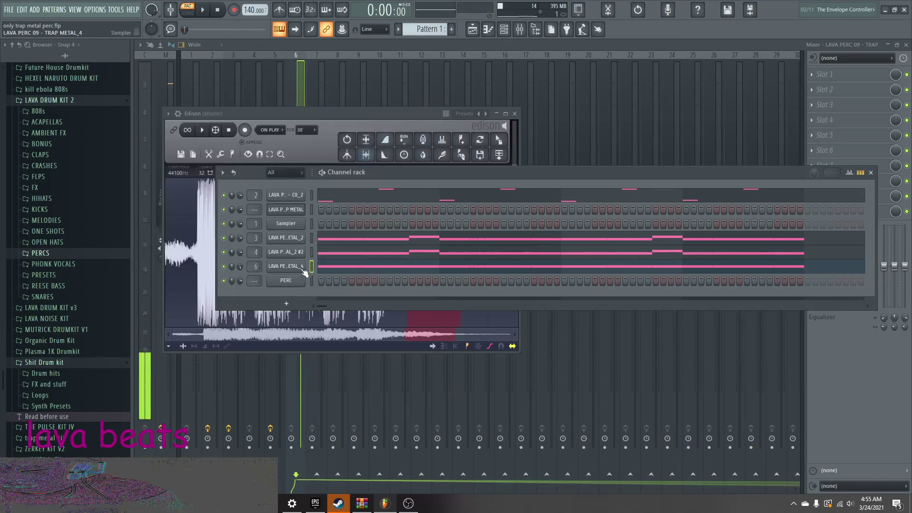
{"action": "right_click", "coordinate": [304, 265]}
{"action": "left_click", "coordinate": [380, 287]}
{"action": "type", "text": "K"}
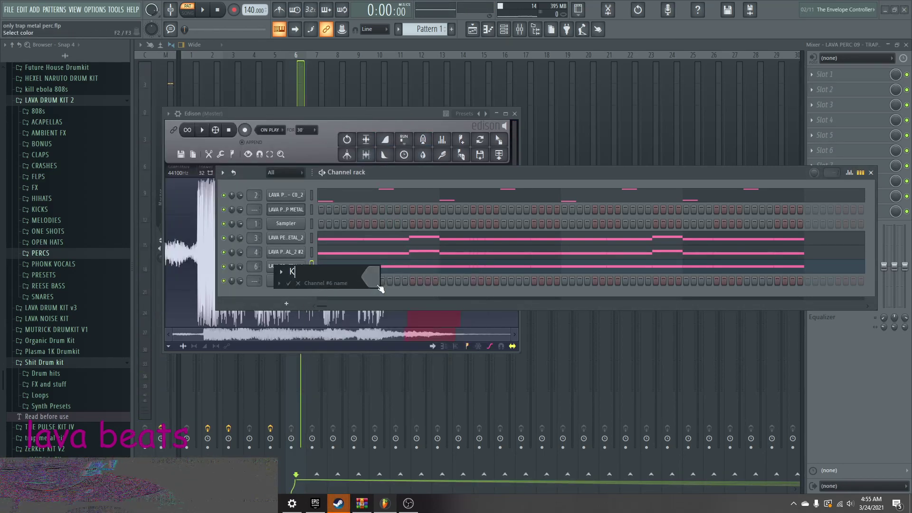
{"action": "type", "text": "ICK"}
{"action": "key", "text": "Return"}
- Rename the TRAP METAL_2 #2 channel SUB and the TRAP METAL_2 channel 808
{"action": "right_click", "coordinate": [291, 252]}
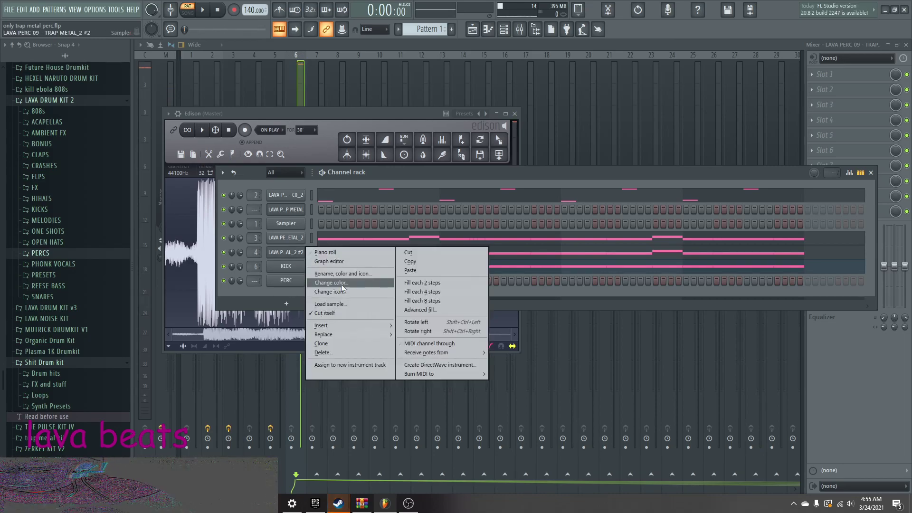
{"action": "left_click", "coordinate": [332, 283]}
{"action": "key", "text": "Return"}
{"action": "right_click", "coordinate": [295, 239]}
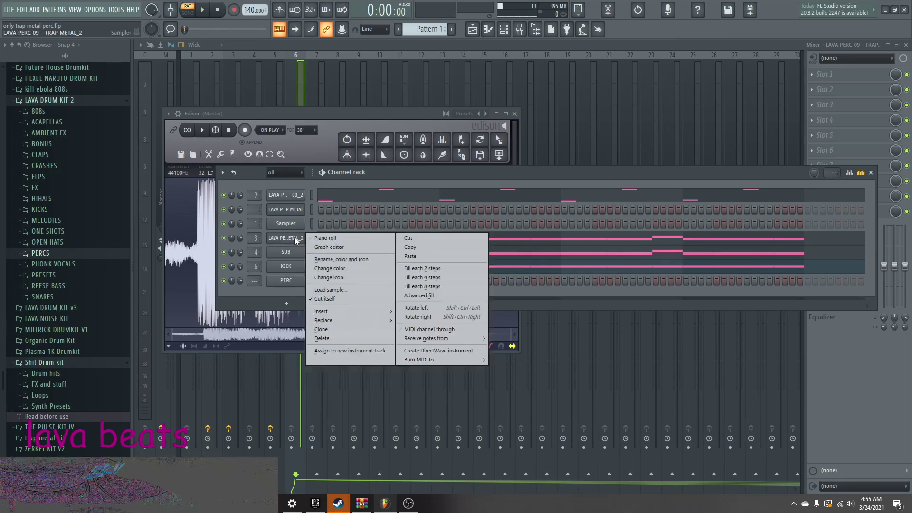
{"action": "left_click", "coordinate": [341, 260]}
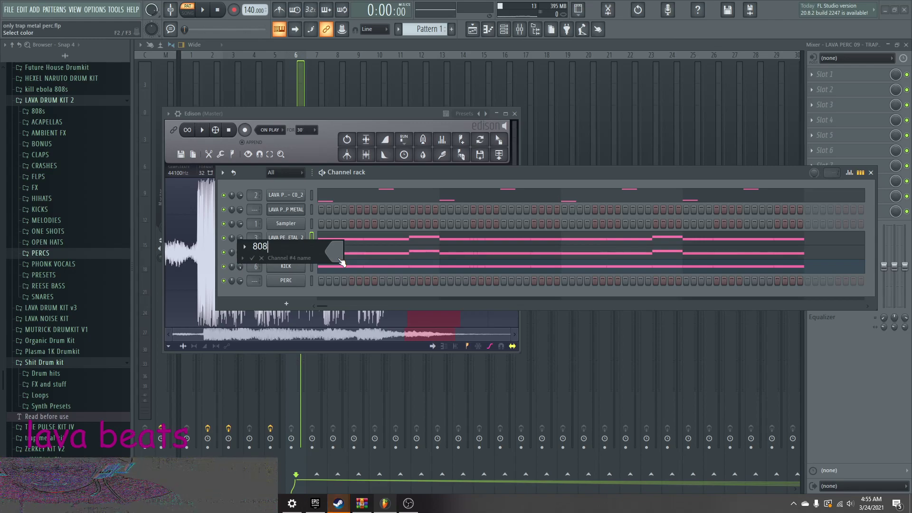
{"action": "key", "text": "Return"}
- Rename the melody channel ending in CO_2 at the start of the channel rack MELODY
{"action": "right_click", "coordinate": [305, 192]}
{"action": "left_click", "coordinate": [343, 227]}
{"action": "type", "text": "MELODY"}
{"action": "key", "text": "Return"}
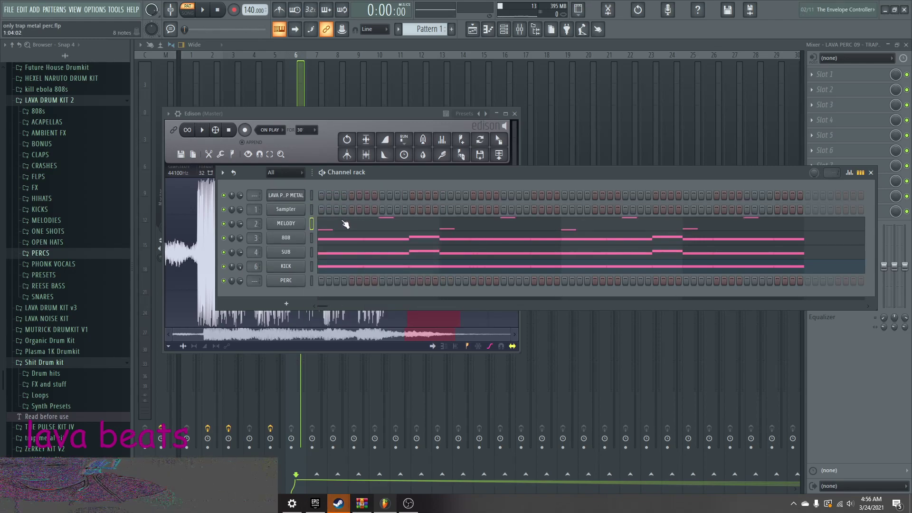
- Route the PERC channel to mixer track 7 and add Fruity Fast Dist in slot 3 and Fruity Reeverb 2 in slot 5
{"action": "left_click", "coordinate": [285, 281]}
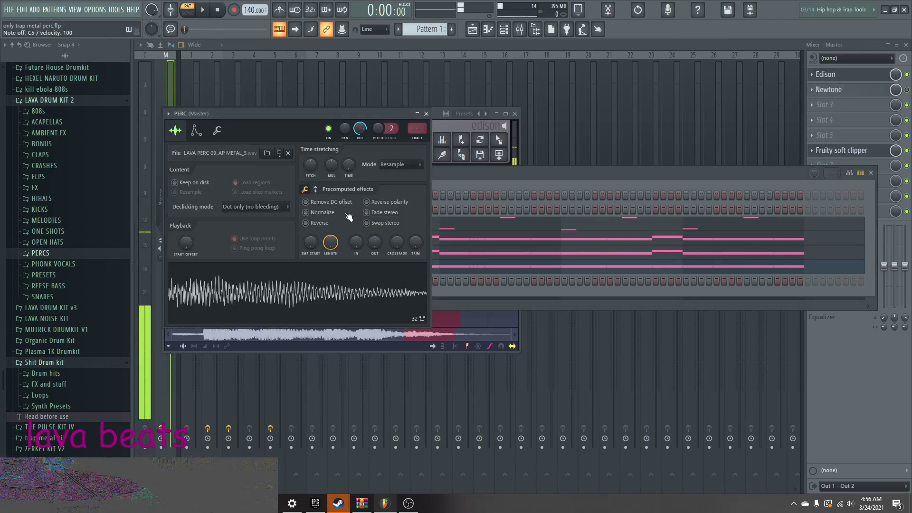
{"action": "key", "text": "F9"}
{"action": "left_click", "coordinate": [828, 104]}
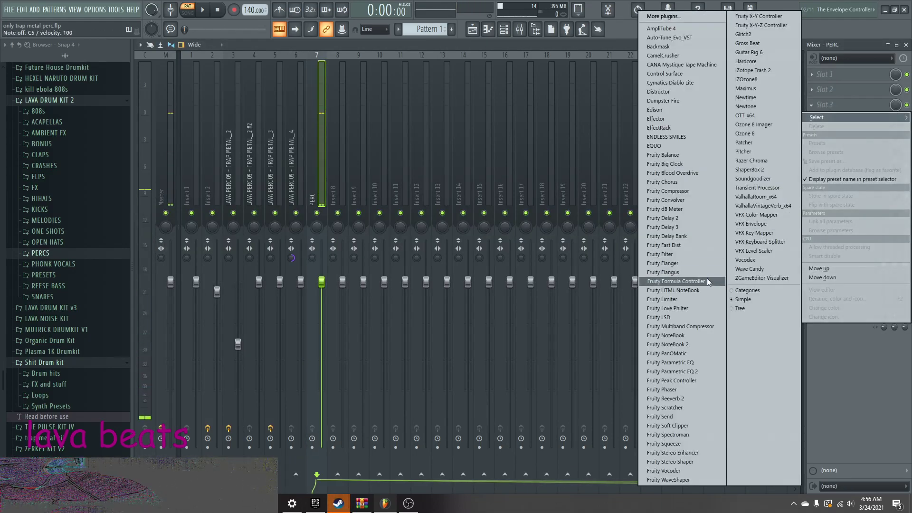
{"action": "left_click", "coordinate": [694, 246]}
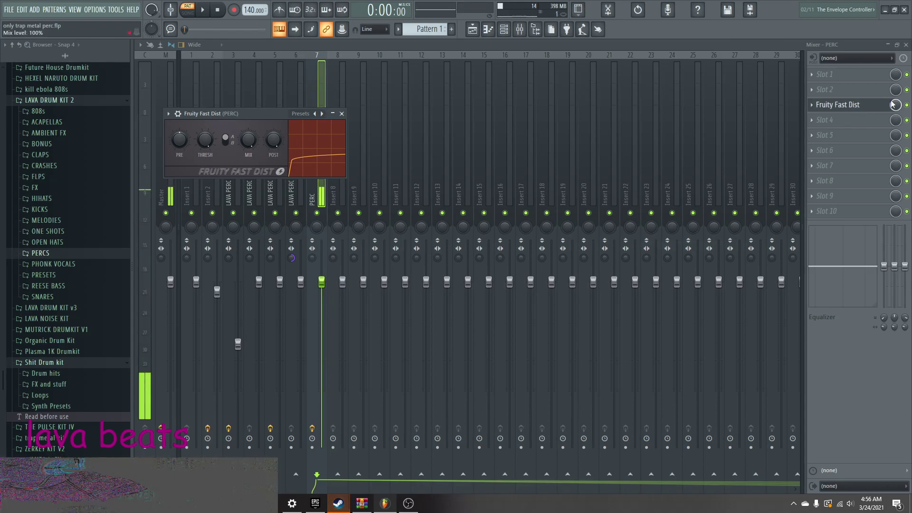
{"action": "left_click", "coordinate": [827, 135]}
{"action": "left_click", "coordinate": [685, 399]}
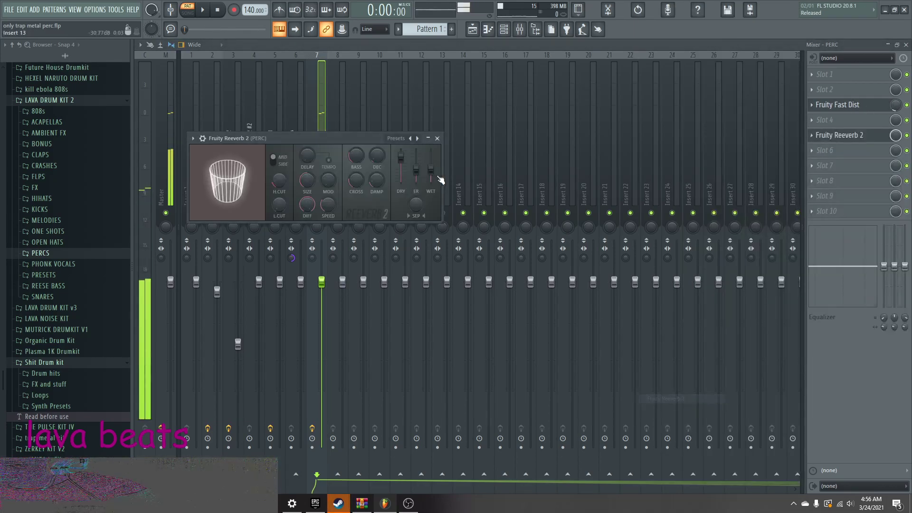
- Open the original TRAP METAL sample in Edison and add a section from its loud beginning to the channel rack as a new channel
{"action": "key", "text": "F6"}
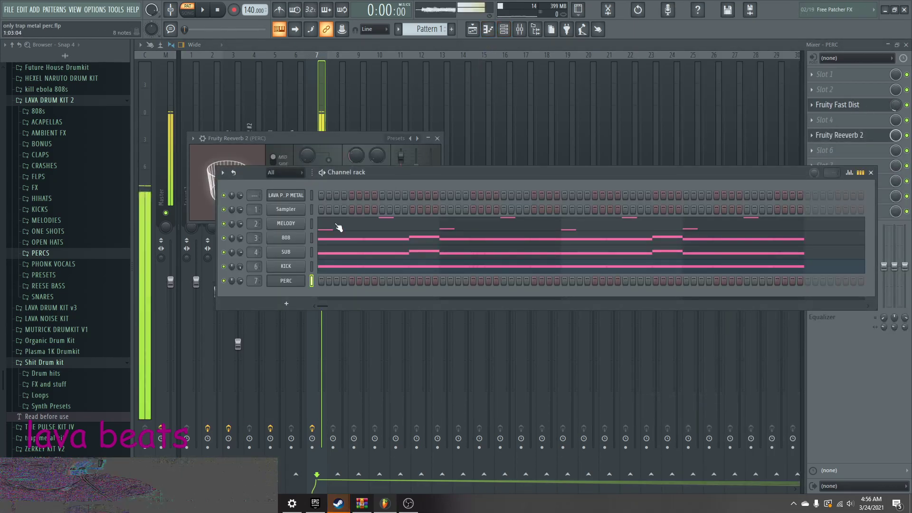
{"action": "left_click", "coordinate": [286, 195]}
{"action": "right_click", "coordinate": [379, 313]}
{"action": "left_click", "coordinate": [401, 336]}
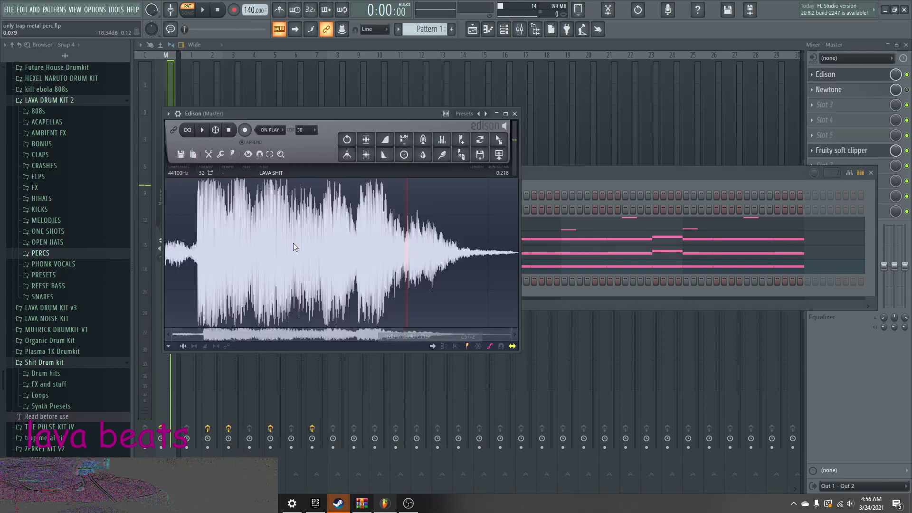
{"action": "left_click_drag", "start_coordinate": [197, 241], "coordinate": [316, 301]}
{"action": "left_click_drag", "start_coordinate": [482, 290], "coordinate": [312, 287]}
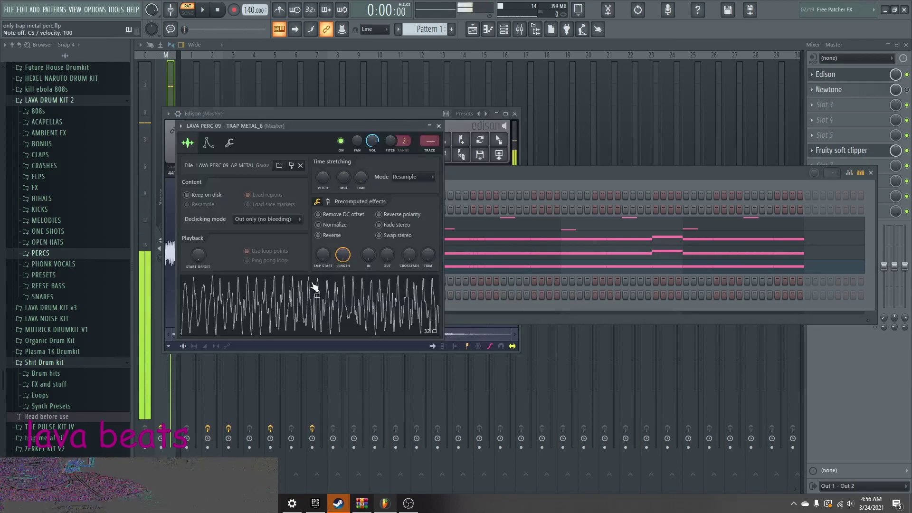
- Route the TRAP METAL_6 channel to mixer track 8 and add Fruity Parametric EQ 2 in slot 5 with the lows cut
{"action": "key", "text": "ctrl+l"}
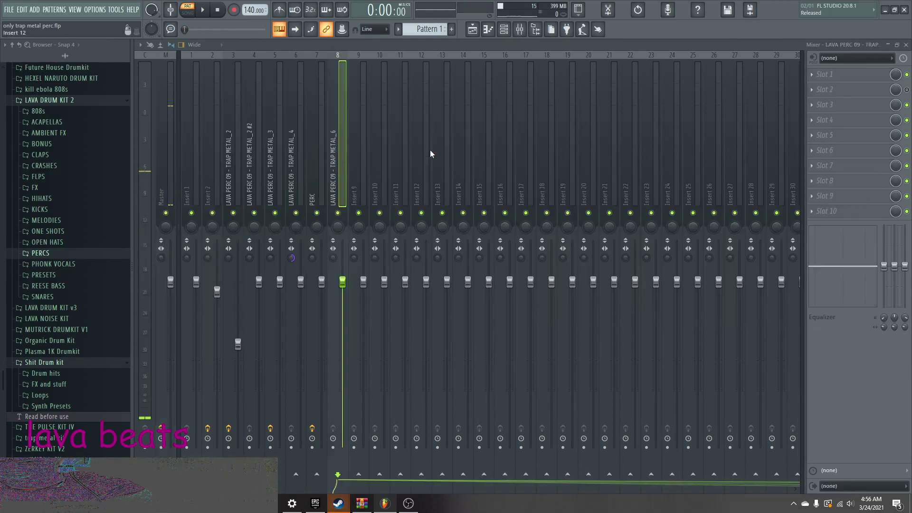
{"action": "left_click", "coordinate": [867, 141]}
{"action": "left_click", "coordinate": [679, 373]}
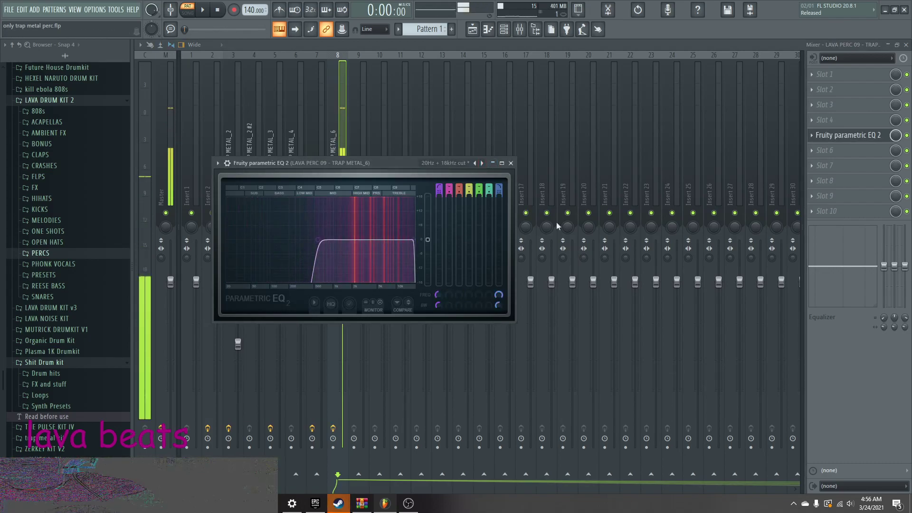
- Add iZotope Trash 2 in slot 7 of the TRAP METAL_6 track and load the Bleached preset from the Edge folder
{"action": "left_click", "coordinate": [825, 165]}
{"action": "left_click", "coordinate": [759, 71]}
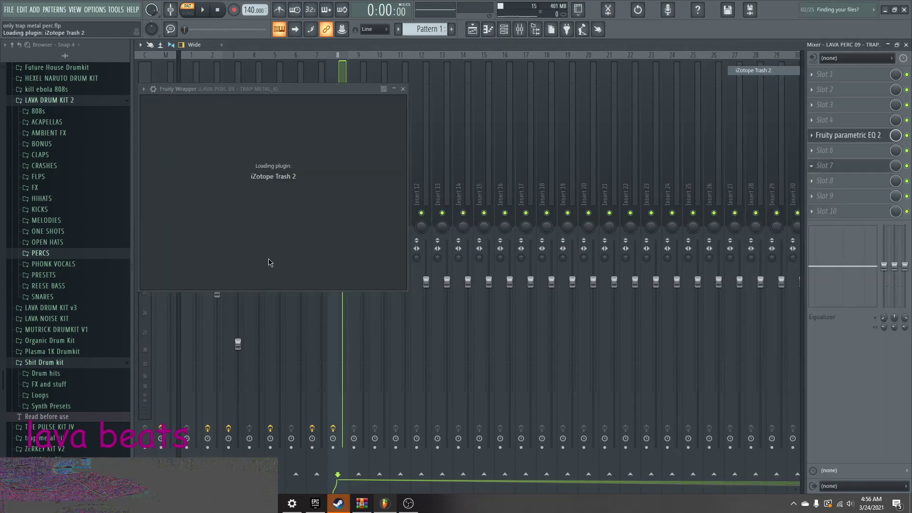
{"action": "left_click", "coordinate": [249, 195]}
{"action": "left_click", "coordinate": [281, 213]}
{"action": "left_click", "coordinate": [287, 241]}
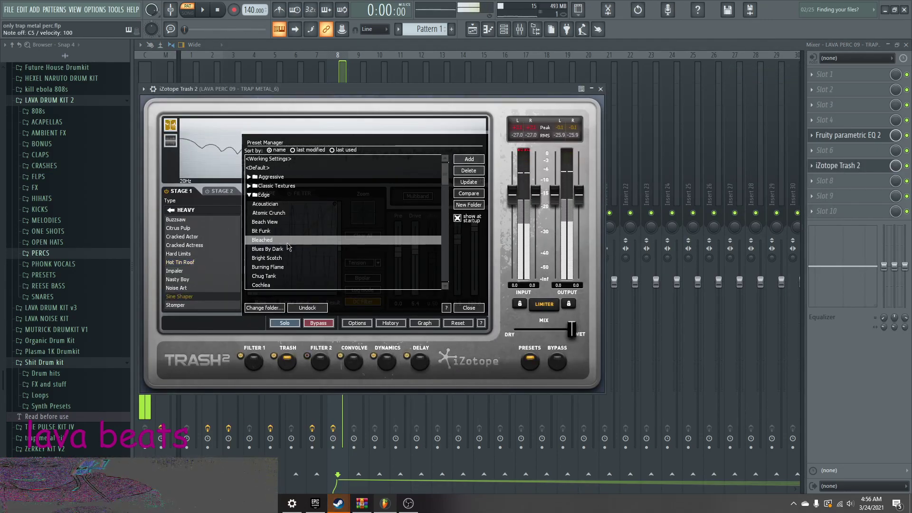
- Move the EQ below iZotope Trash 2 and add a second Fruity Parametric EQ 2 in slot 8 with a high-shelf boost of about 5.4 dB
{"action": "left_click_drag", "start_coordinate": [874, 135], "coordinate": [879, 166]}
{"action": "left_click", "coordinate": [861, 181]}
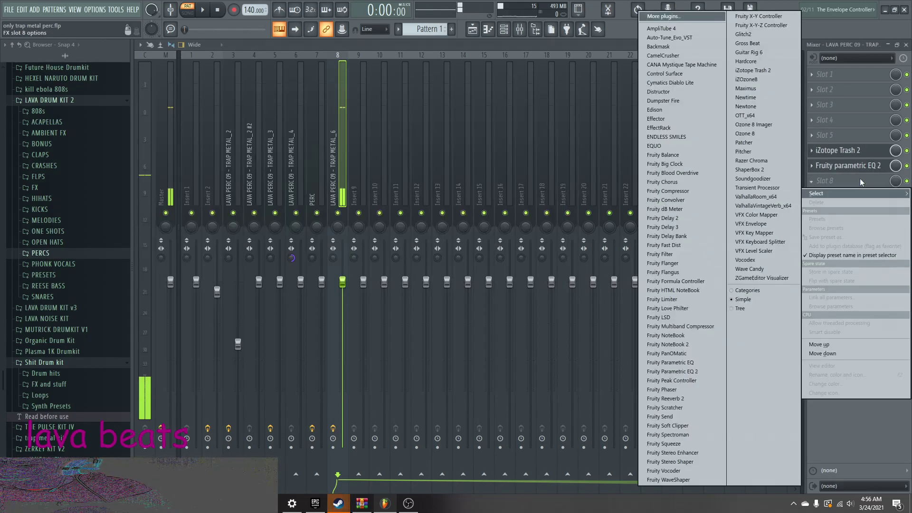
{"action": "left_click", "coordinate": [696, 371]}
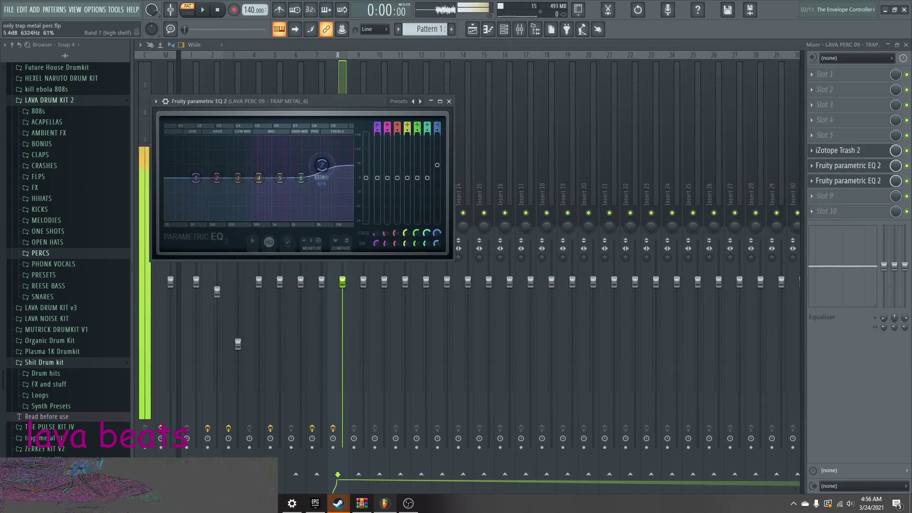
- Lower the low-cut frequency of the EQ in slot 7 and adjust the mix level of iZotope Trash 2
{"action": "left_click", "coordinate": [848, 165]}
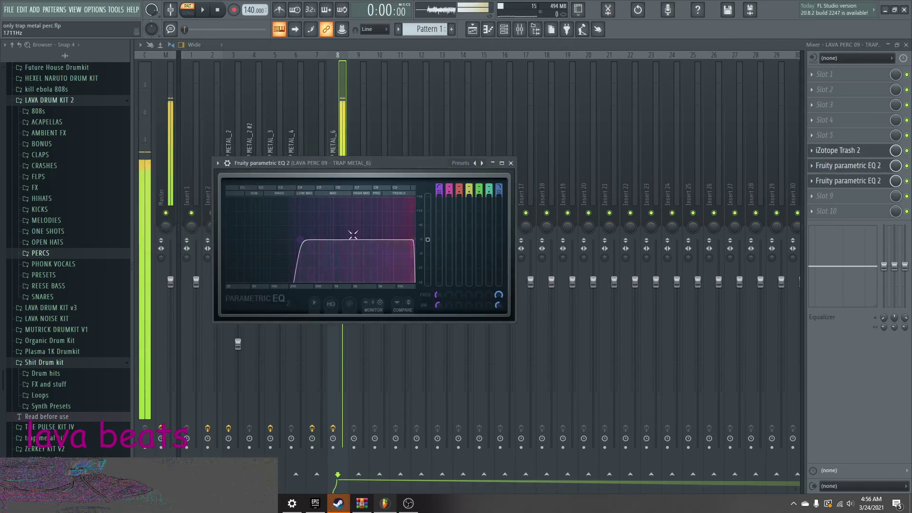
{"action": "left_click_drag", "start_coordinate": [895, 150], "coordinate": [895, 157]}
- Add Fruity Fast Dist in slot 9 of the TRAP METAL_6 track and reduce its mix level
{"action": "left_click", "coordinate": [848, 195]}
{"action": "left_click", "coordinate": [848, 195]}
{"action": "left_click", "coordinate": [674, 243]}
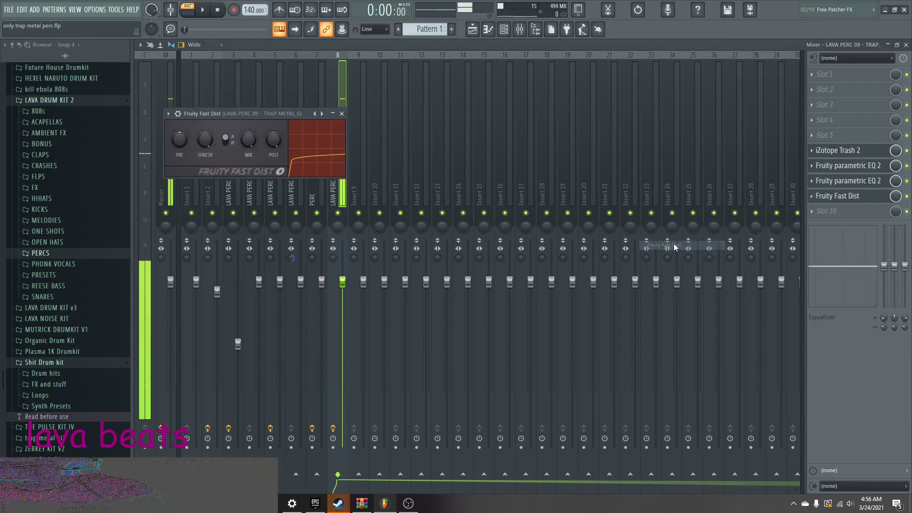
{"action": "left_click", "coordinate": [847, 195]}
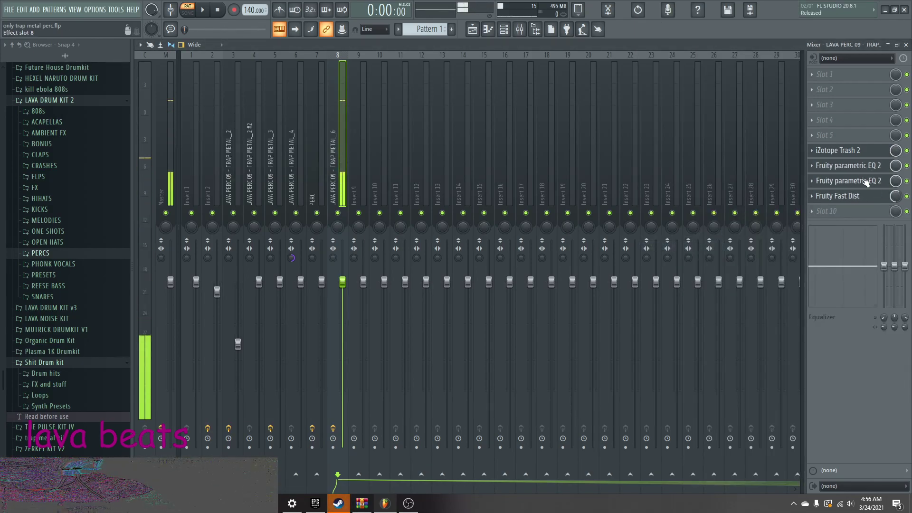
- Try the Chug Tank and Cochlea presets from the Edge folder in iZotope Trash 2 on the TRAP METAL_6 track
{"action": "left_click", "coordinate": [868, 155]}
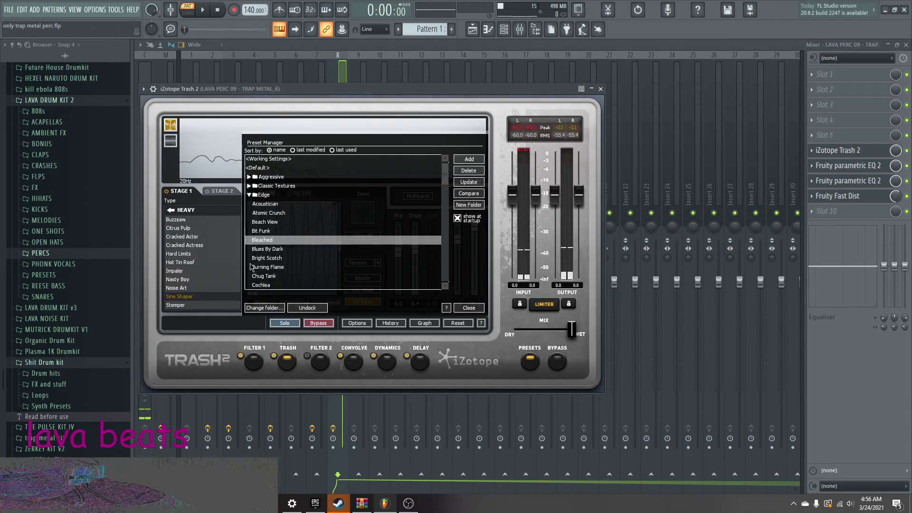
{"action": "left_click", "coordinate": [284, 280]}
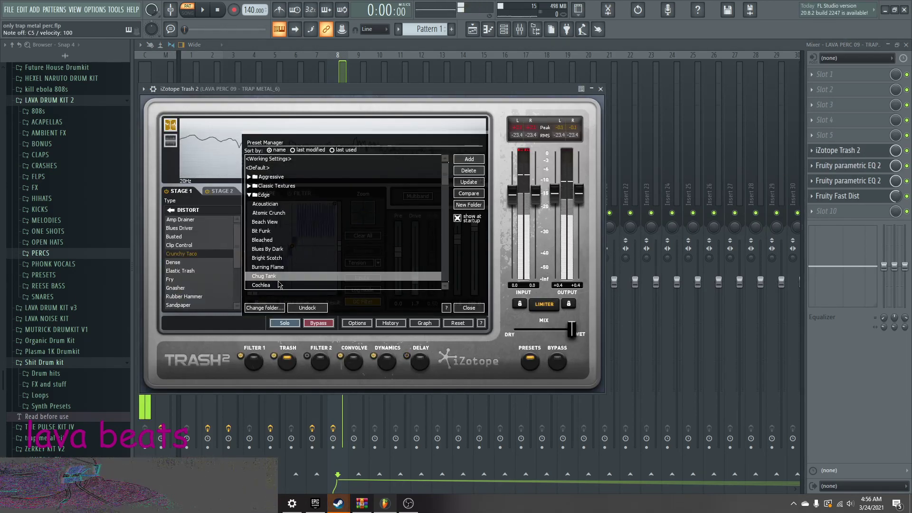
{"action": "left_click", "coordinate": [278, 285]}
{"action": "scroll", "coordinate": [287, 271], "scroll_direction": "down", "scroll_amount": 4}
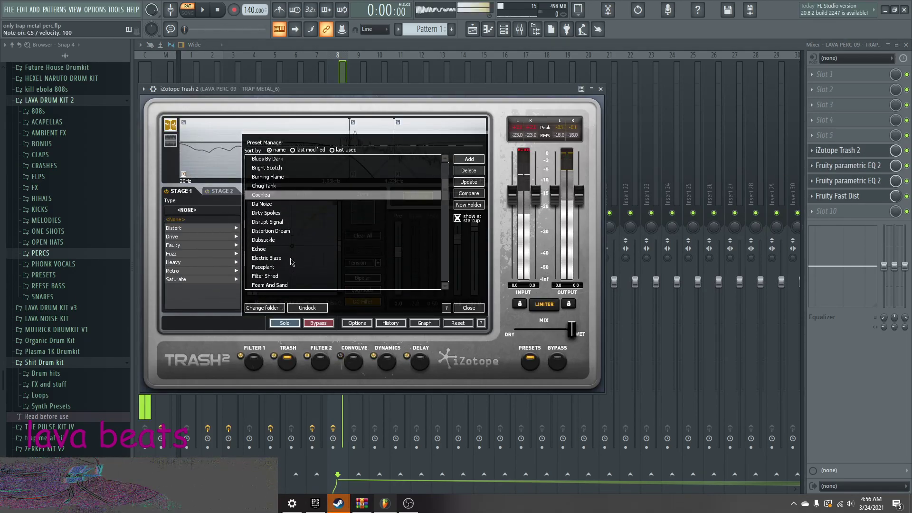
{"action": "scroll", "coordinate": [294, 259], "scroll_direction": "down", "scroll_amount": 2}
{"action": "left_click", "coordinate": [518, 32]}
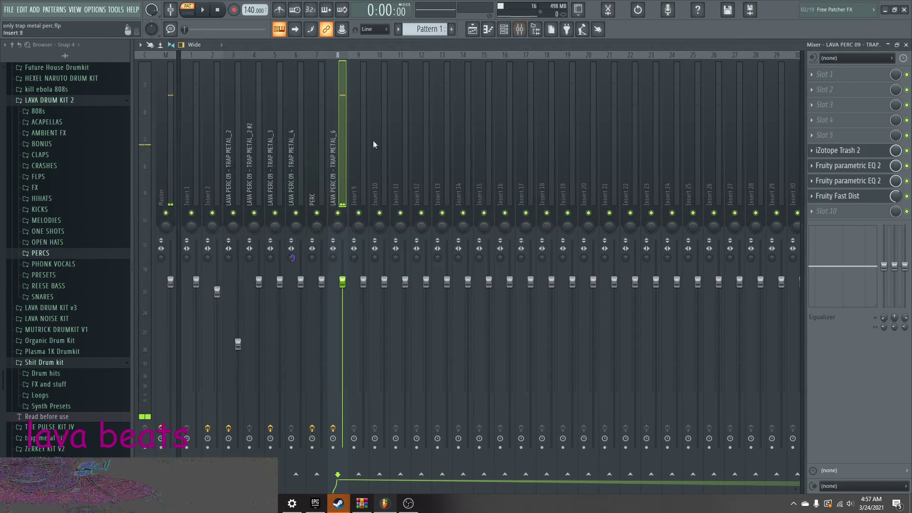
- Fill every second step of the TRAP METAL_6 channel and play the pattern
{"action": "left_click", "coordinate": [505, 30]}
{"action": "right_click", "coordinate": [289, 293]}
{"action": "left_click", "coordinate": [420, 327]}
{"action": "key", "text": "space"}
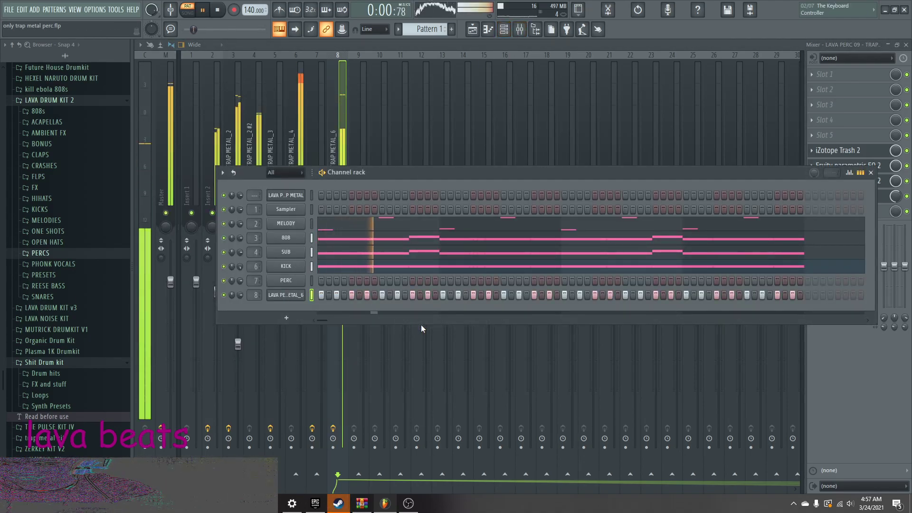
- Audition further Edge presets in iZotope Trash 2, through to Moist Mouth, while the pattern plays
{"action": "left_click", "coordinate": [843, 151]}
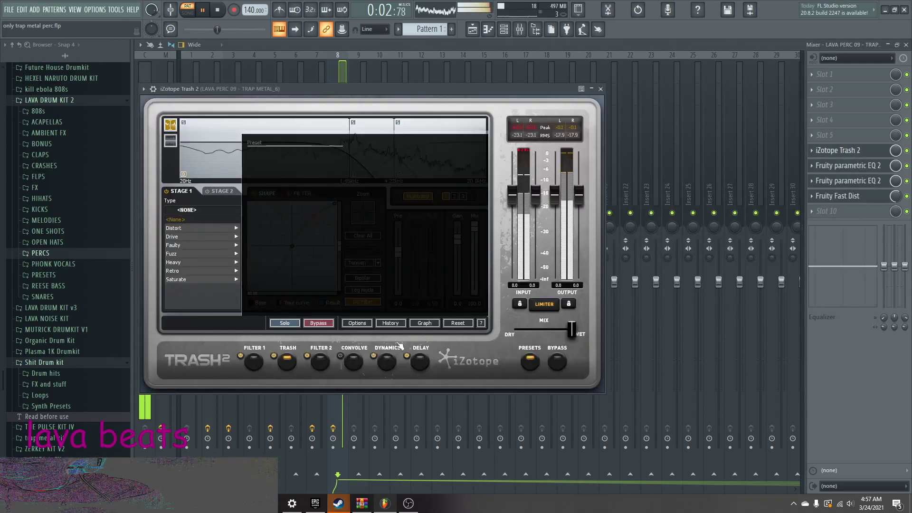
{"action": "left_click", "coordinate": [291, 267]}
{"action": "scroll", "coordinate": [291, 265], "scroll_direction": "down", "scroll_amount": 8}
{"action": "left_click", "coordinate": [292, 261]}
{"action": "scroll", "coordinate": [293, 260], "scroll_direction": "down", "scroll_amount": 5}
{"action": "left_click", "coordinate": [292, 259]}
{"action": "scroll", "coordinate": [292, 260], "scroll_direction": "down", "scroll_amount": 5}
{"action": "left_click", "coordinate": [292, 259]}
{"action": "scroll", "coordinate": [292, 259], "scroll_direction": "down", "scroll_amount": 4}
{"action": "left_click", "coordinate": [292, 258]}
{"action": "scroll", "coordinate": [291, 258], "scroll_direction": "down", "scroll_amount": 5}
{"action": "scroll", "coordinate": [291, 257], "scroll_direction": "up", "scroll_amount": 1}
{"action": "left_click", "coordinate": [292, 257]}
{"action": "scroll", "coordinate": [292, 257], "scroll_direction": "down", "scroll_amount": 6}
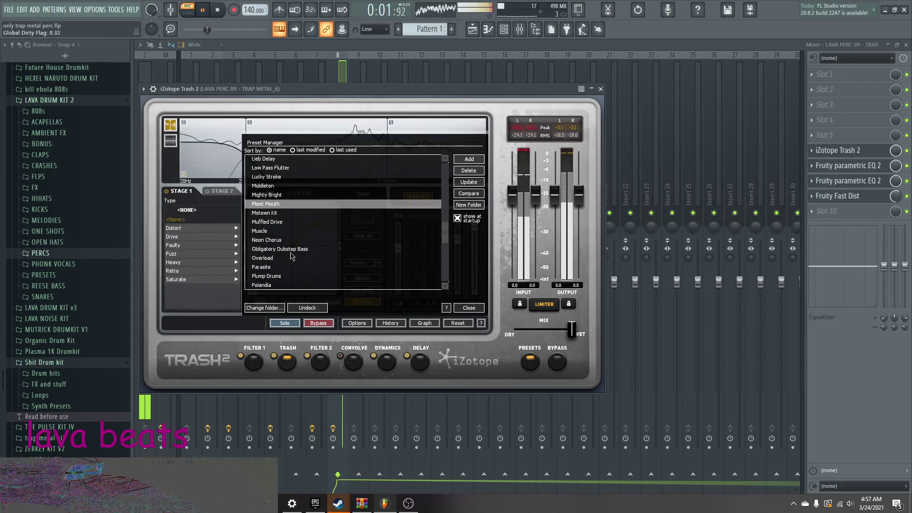
- Load the Low Pass Flutter preset in iZotope Trash 2 and close the plugin
{"action": "left_click", "coordinate": [266, 177]}
{"action": "scroll", "coordinate": [265, 177], "scroll_direction": "up", "scroll_amount": 2}
{"action": "left_click", "coordinate": [272, 186]}
{"action": "scroll", "coordinate": [274, 187], "scroll_direction": "up", "scroll_amount": 3}
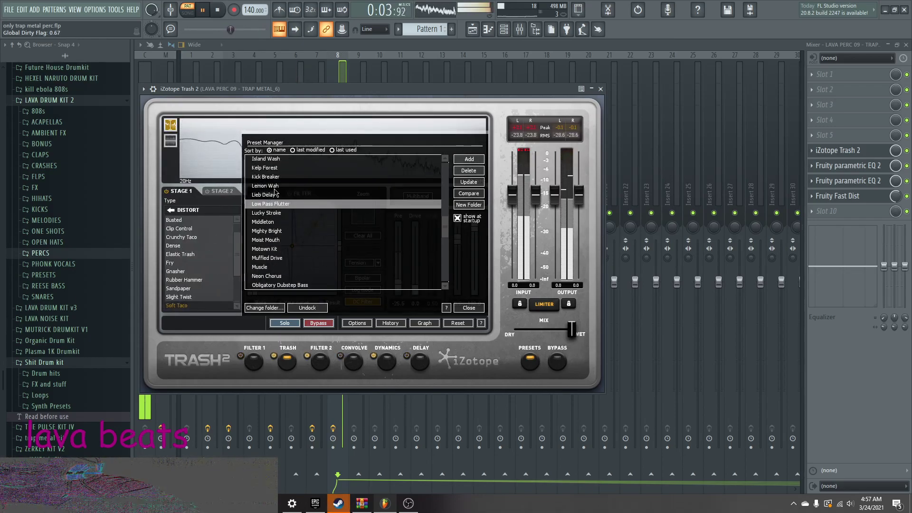
{"action": "scroll", "coordinate": [280, 216], "scroll_direction": "down", "scroll_amount": 1}
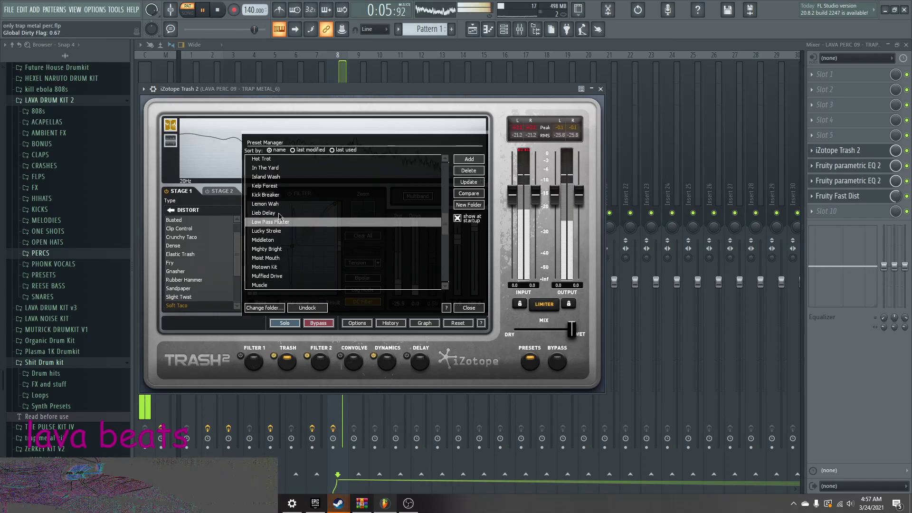
{"action": "scroll", "coordinate": [281, 216], "scroll_direction": "down", "scroll_amount": 1}
{"action": "left_click", "coordinate": [600, 89]}
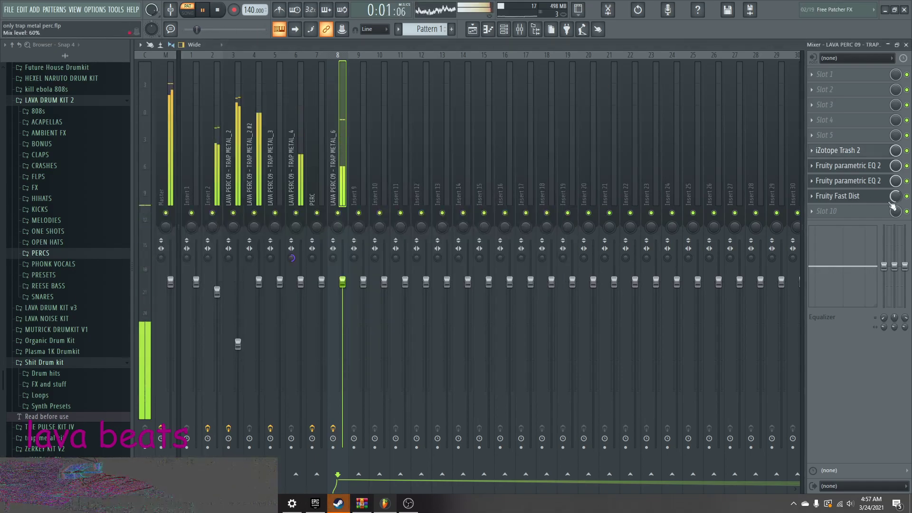
- Add Fruity Parametric EQ 2 in slot 10 of the TRAP METAL_6 track with a strong high-end boost and a deep cut at about 2378 Hz
{"action": "key", "text": "space"}
{"action": "left_click", "coordinate": [827, 210]}
{"action": "mouse_move", "coordinate": [817, 224]}
{"action": "left_click", "coordinate": [717, 372]}
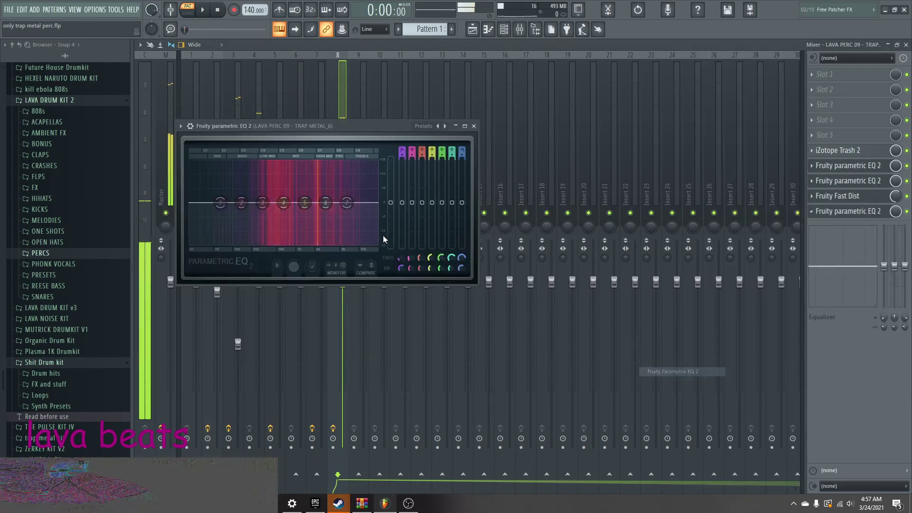
{"action": "left_click_drag", "start_coordinate": [338, 179], "coordinate": [339, 160]}
{"action": "left_click_drag", "start_coordinate": [325, 203], "coordinate": [324, 250]}
{"action": "scroll", "coordinate": [316, 220], "scroll_direction": "down", "scroll_amount": 4}
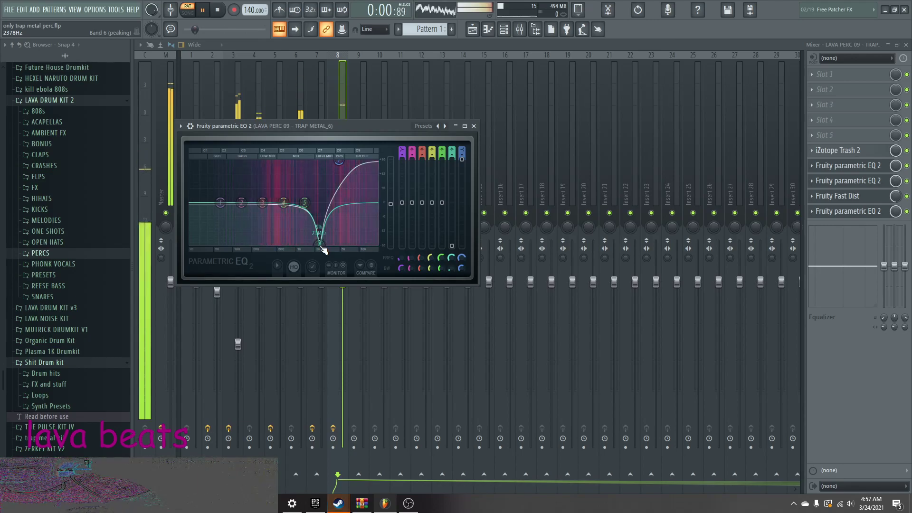
{"action": "scroll", "coordinate": [304, 202], "scroll_direction": "down", "scroll_amount": 4}
- Shape the slot 10 EQ with a cut at about 421 Hz and a boost near 9.8 kHz, and save the project
{"action": "left_click_drag", "start_coordinate": [305, 202], "coordinate": [276, 245]}
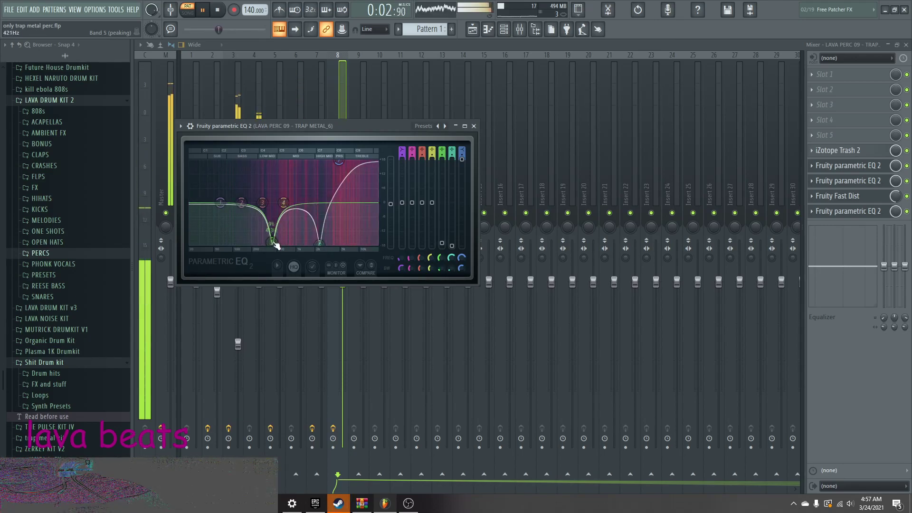
{"action": "left_click_drag", "start_coordinate": [283, 203], "coordinate": [355, 184]}
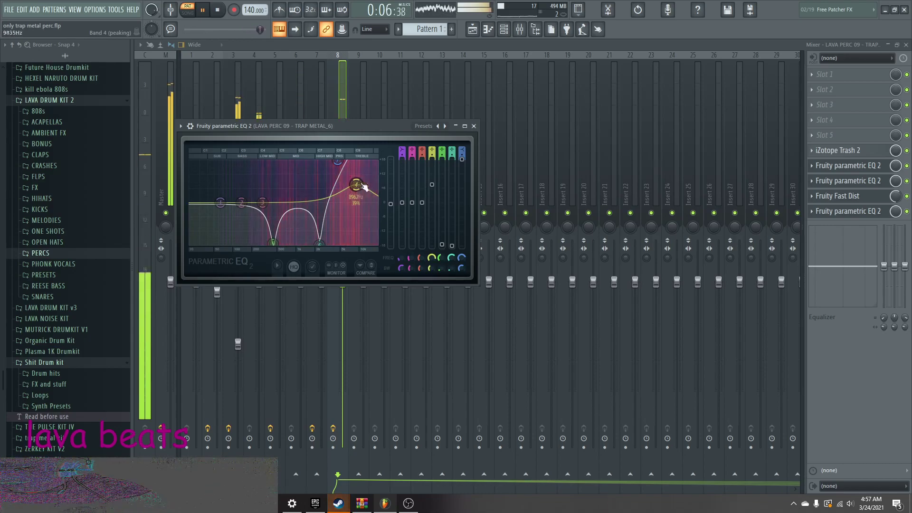
{"action": "left_click", "coordinate": [474, 126]}
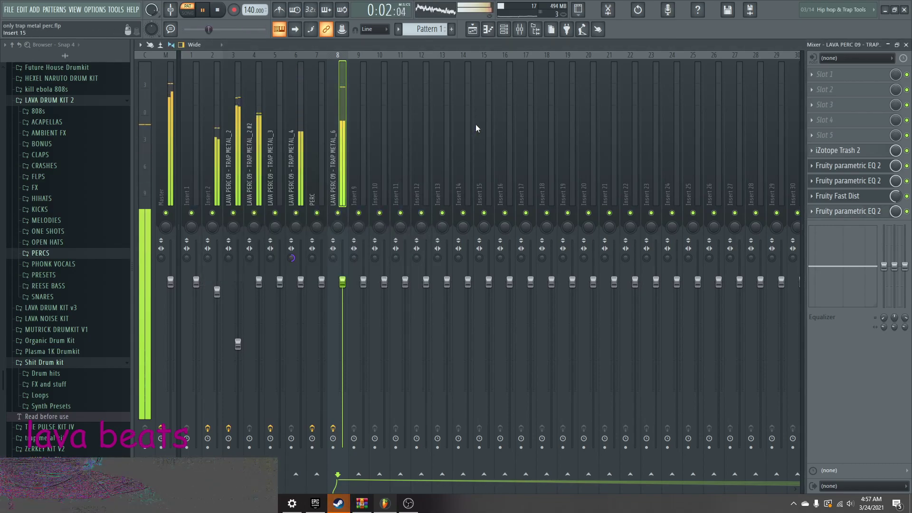
{"action": "key", "text": "ctrl+s"}
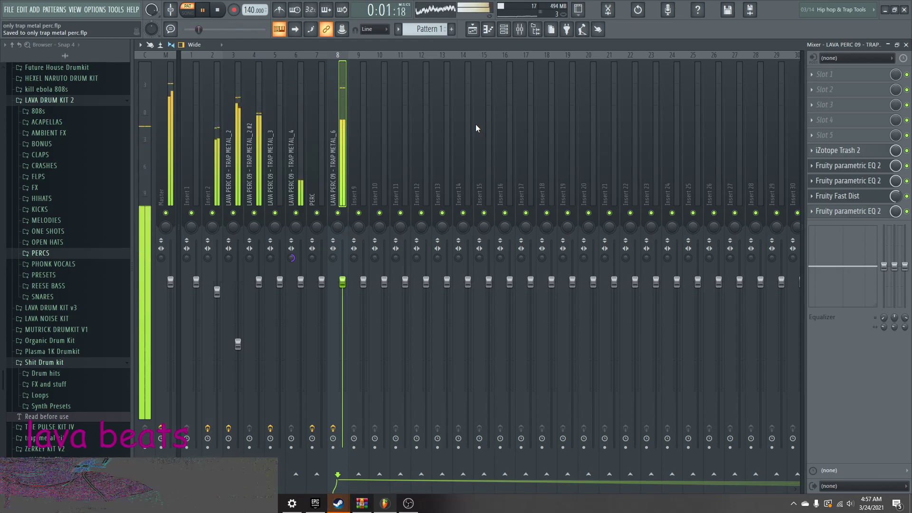
- Stop playback and open the original LAVA PERC 09 - TRAP METAL sample in Edison for editing
{"action": "left_click", "coordinate": [504, 29]}
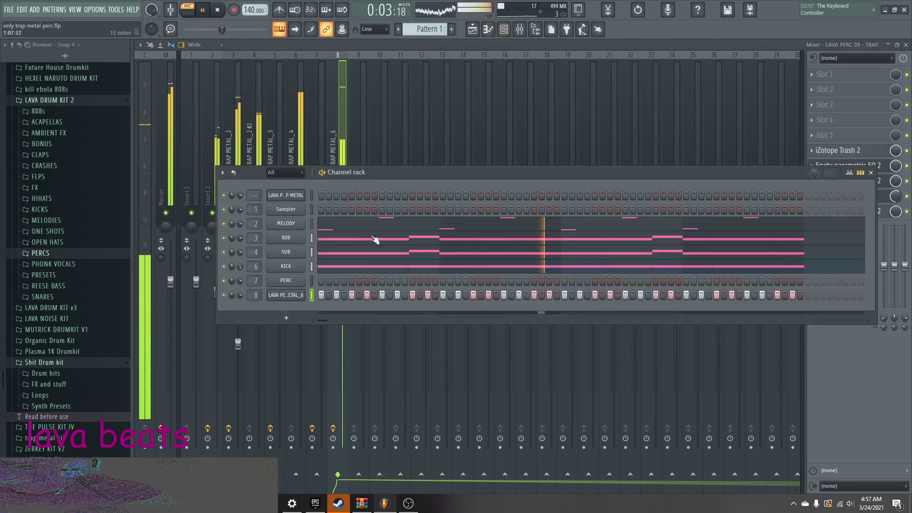
{"action": "key", "text": "space"}
{"action": "left_click", "coordinate": [304, 295]}
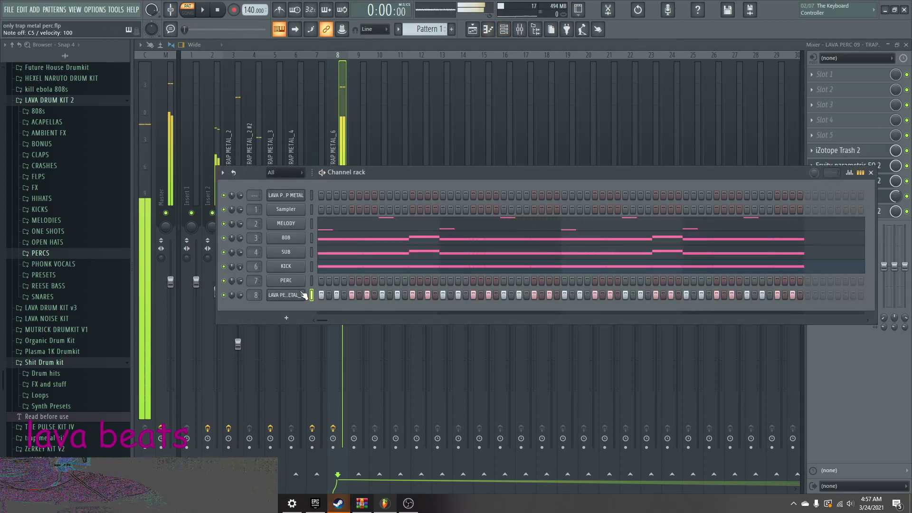
{"action": "left_click_drag", "start_coordinate": [304, 295], "coordinate": [117, 187]}
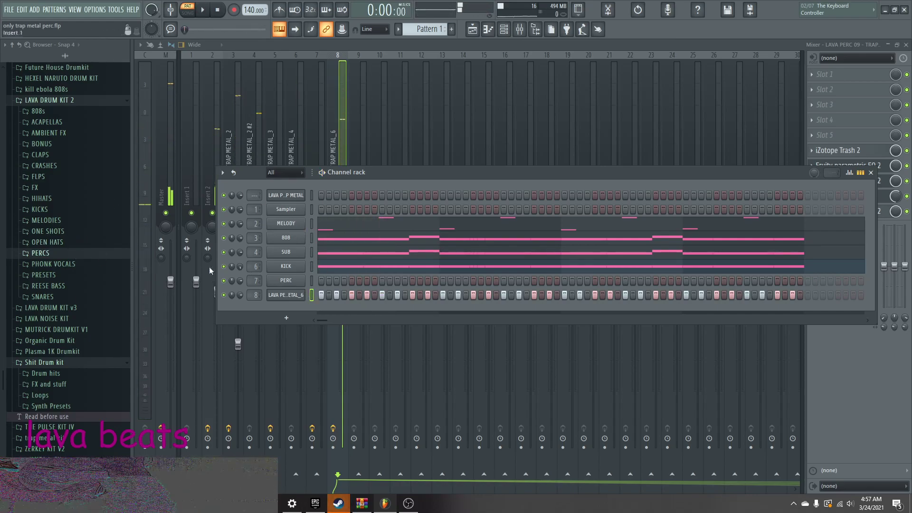
{"action": "left_click", "coordinate": [293, 199]}
{"action": "right_click", "coordinate": [337, 289]}
{"action": "left_click", "coordinate": [372, 315]}
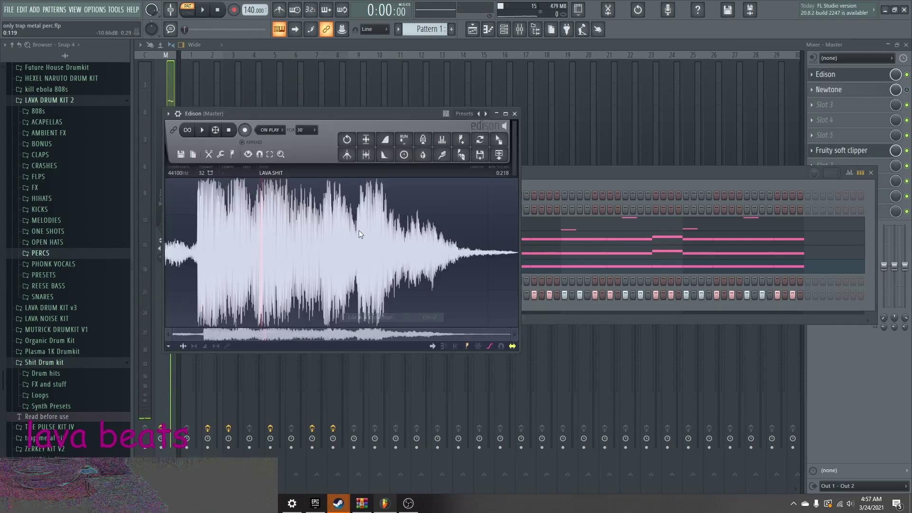
- Select the tail of the sample from about 0:118 to 0:218 and place it in the channel rack as a new channel
{"action": "left_click_drag", "start_coordinate": [358, 230], "coordinate": [521, 237]}
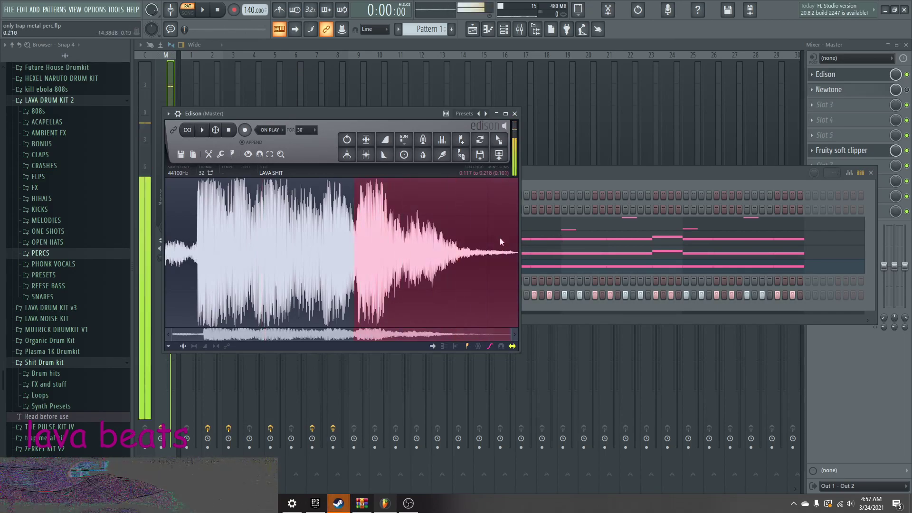
{"action": "left_click", "coordinate": [480, 154]}
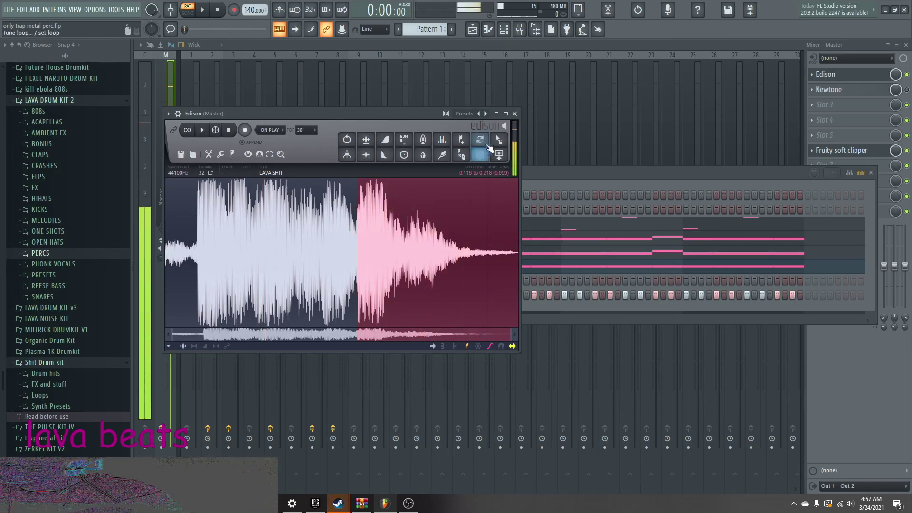
{"action": "left_click_drag", "start_coordinate": [487, 309], "coordinate": [490, 311]}
{"action": "left_click", "coordinate": [286, 312]}
- Normalize the TRAP METAL_7 channel, shift its pitch by -1200 cents and route it to mixer track 9
{"action": "left_click", "coordinate": [347, 239]}
{"action": "left_click_drag", "start_coordinate": [336, 190], "coordinate": [336, 213]}
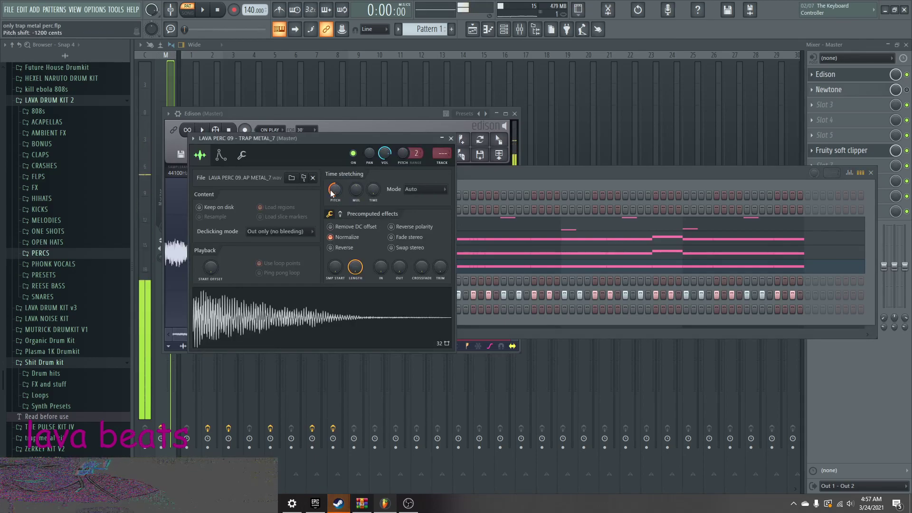
{"action": "left_click", "coordinate": [441, 163]}
- Add Fruity Reeverb 2 in slot 5 and Fruity Fast Dist in slot 3 of the TRAP METAL_7 track
{"action": "left_click", "coordinate": [840, 139]}
{"action": "mouse_move", "coordinate": [822, 148]}
{"action": "left_click", "coordinate": [683, 399]}
{"action": "left_click", "coordinate": [387, 88]}
{"action": "left_click", "coordinate": [819, 106]}
{"action": "mouse_move", "coordinate": [818, 120]}
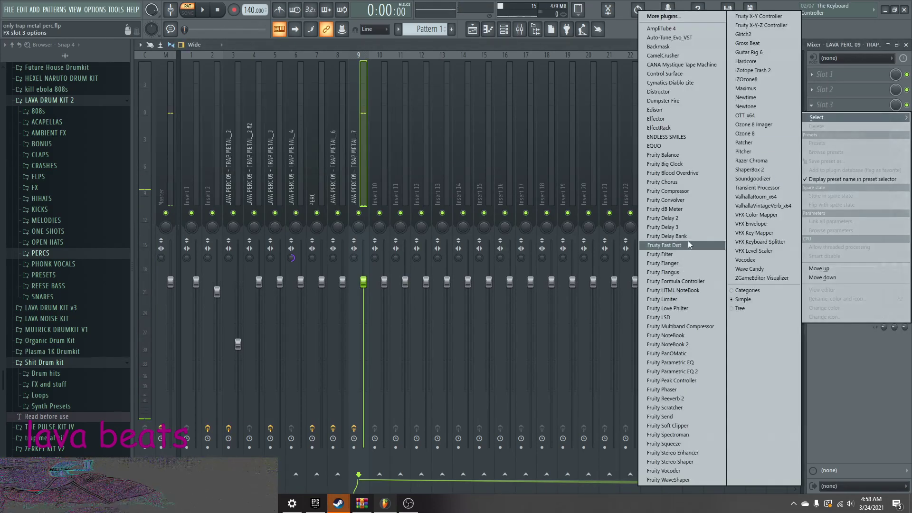
{"action": "left_click", "coordinate": [663, 245]}
- Play the pattern and place TRAP METAL_7 hits on steps 9, 25, 41 and 57
{"action": "left_click", "coordinate": [520, 29]}
{"action": "key", "text": "space"}
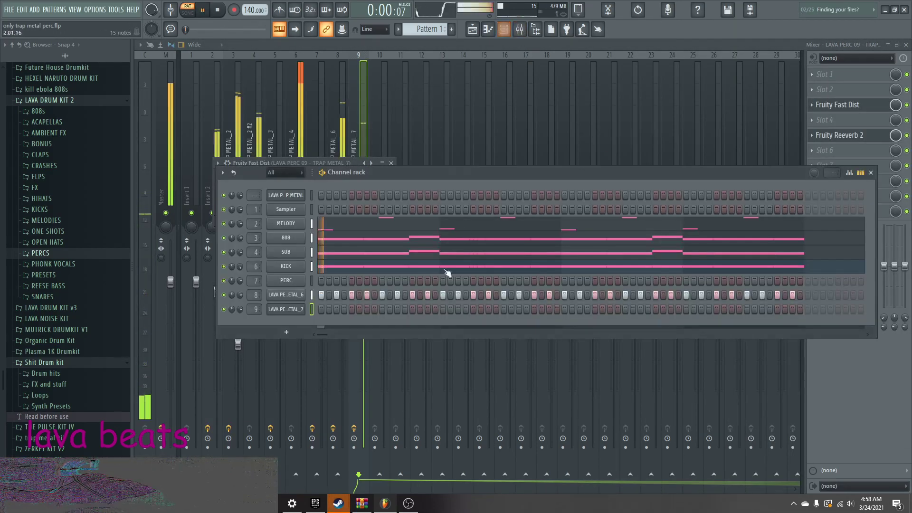
{"action": "left_click", "coordinate": [504, 309]}
{"action": "left_click", "coordinate": [626, 310]}
{"action": "left_click", "coordinate": [747, 309]}
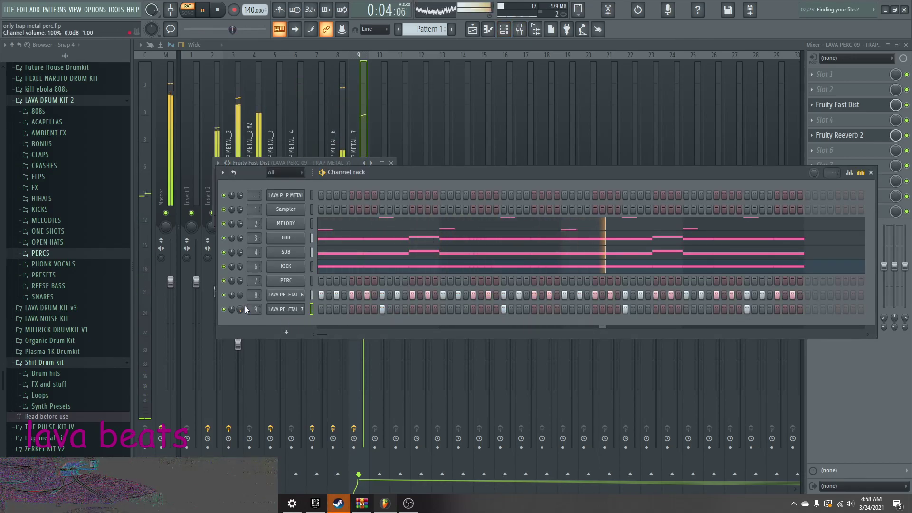
- Add a second Fruity Fast Dist in slot 2 and set the Fruity Reeverb 2 dry level to about 65%
{"action": "left_click", "coordinate": [824, 90]}
{"action": "left_click", "coordinate": [664, 246]}
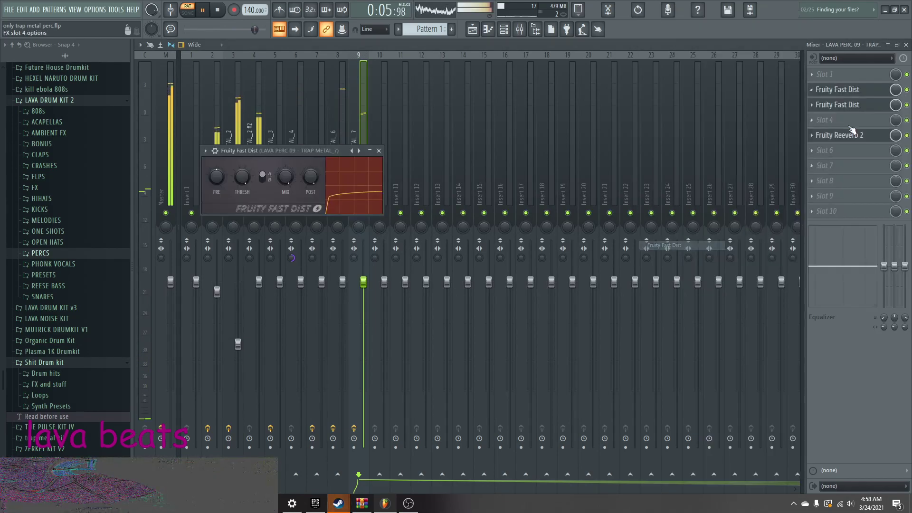
{"action": "left_click", "coordinate": [838, 135]}
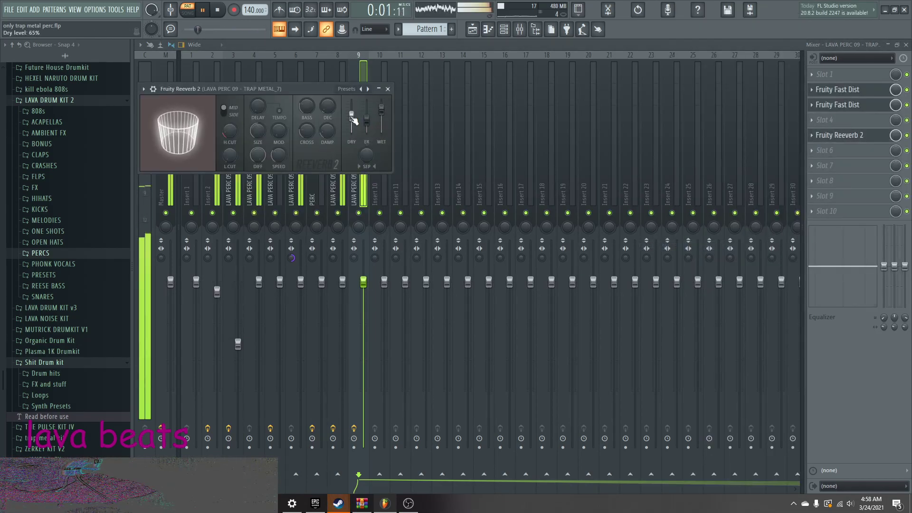
{"action": "left_click", "coordinate": [396, 87]}
{"action": "key", "text": "F6"}
{"action": "key", "text": "space"}
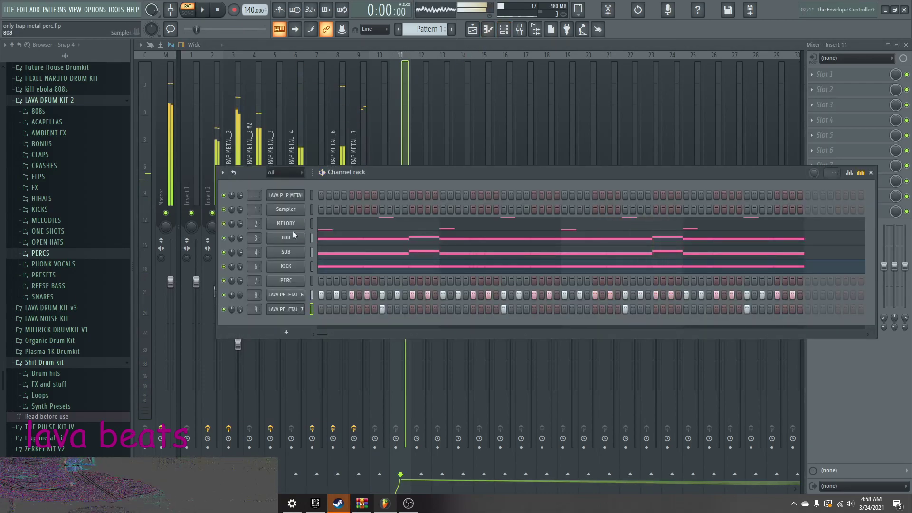
- Open the original sample in Edison again and select the section from 0:118 to 0:135
{"action": "left_click", "coordinate": [289, 195]}
{"action": "right_click", "coordinate": [384, 308]}
{"action": "left_click", "coordinate": [408, 333]}
{"action": "left_click_drag", "start_coordinate": [282, 232], "coordinate": [581, 260]}
{"action": "left_click_drag", "start_coordinate": [305, 256], "coordinate": [447, 249]}
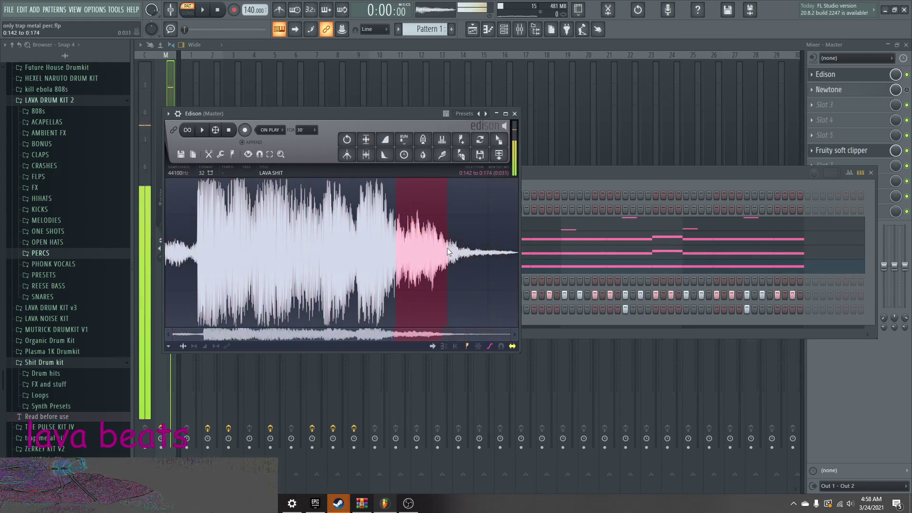
{"action": "left_click_drag", "start_coordinate": [339, 258], "coordinate": [357, 254]}
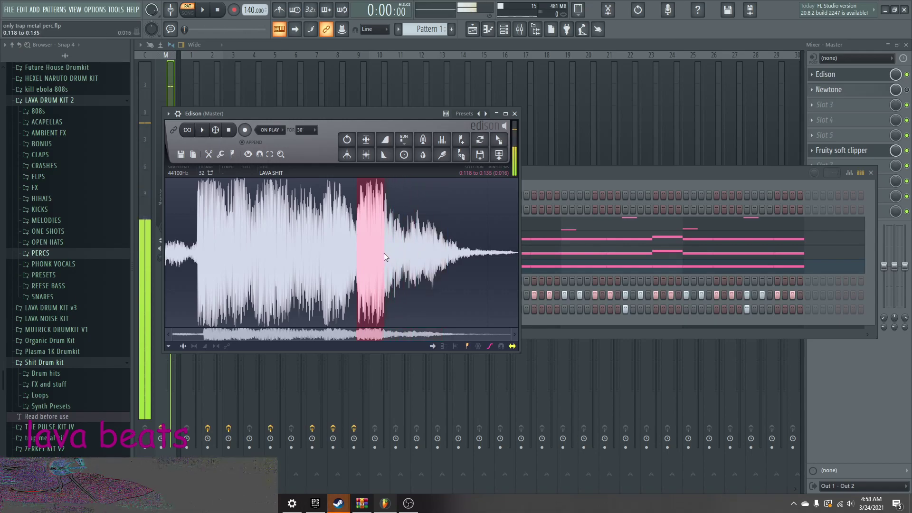
- Place the selected section in the channel rack as a new channel and route it to mixer track 10
{"action": "left_click_drag", "start_coordinate": [508, 153], "coordinate": [343, 319]}
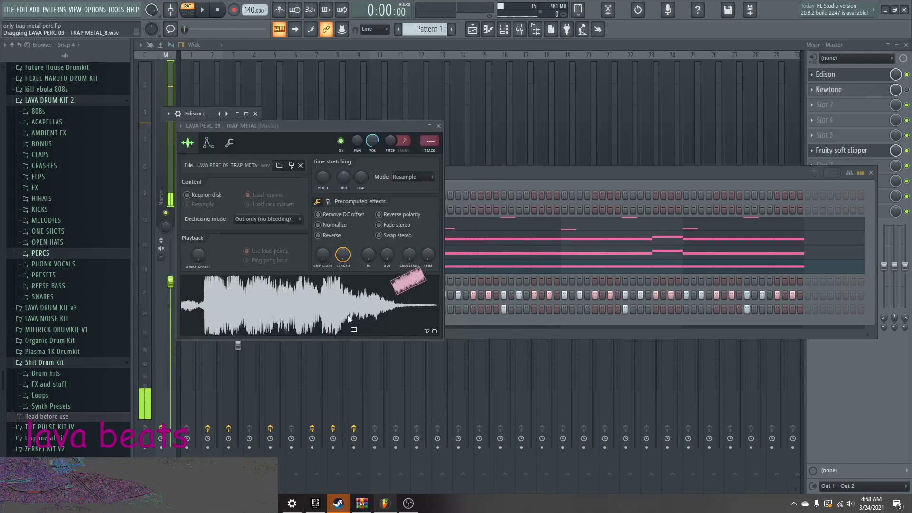
{"action": "left_click_drag", "start_coordinate": [473, 324], "coordinate": [368, 280]}
{"action": "left_click", "coordinate": [373, 250]}
{"action": "key", "text": "ctrl+l"}
- Add Fruity Parametric EQ 2 in slot 4 of the TRAP METAL_8 track with an 18 dB cut at about 6334 Hz
{"action": "left_click", "coordinate": [836, 120]}
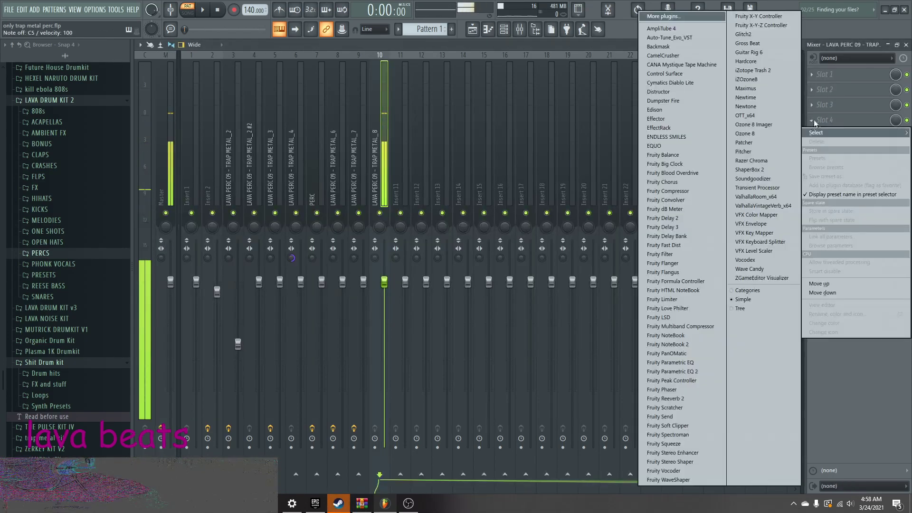
{"action": "left_click", "coordinate": [682, 371]}
{"action": "left_click_drag", "start_coordinate": [298, 183], "coordinate": [322, 217]}
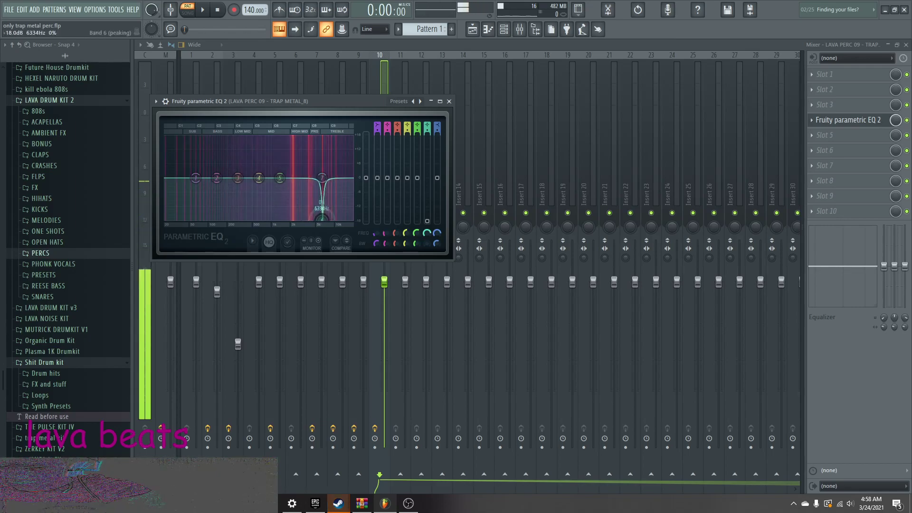
- Add Fruity Parametric EQ 2 in slot 6 with the 20Hz + 18kHz cut preset and raise its low cut into the mids
{"action": "left_click", "coordinate": [836, 150]}
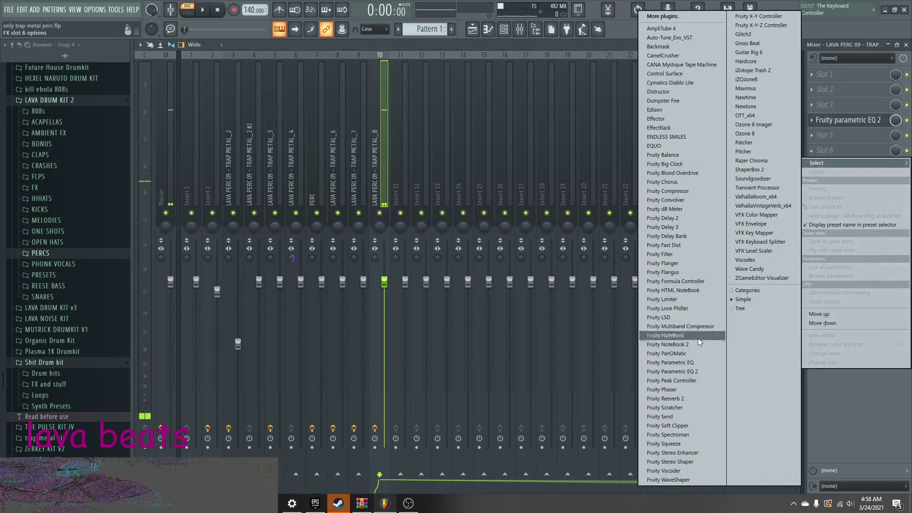
{"action": "left_click", "coordinate": [682, 371]}
{"action": "left_click_drag", "start_coordinate": [190, 203], "coordinate": [293, 203]}
{"action": "left_click_drag", "start_coordinate": [390, 203], "coordinate": [390, 183]}
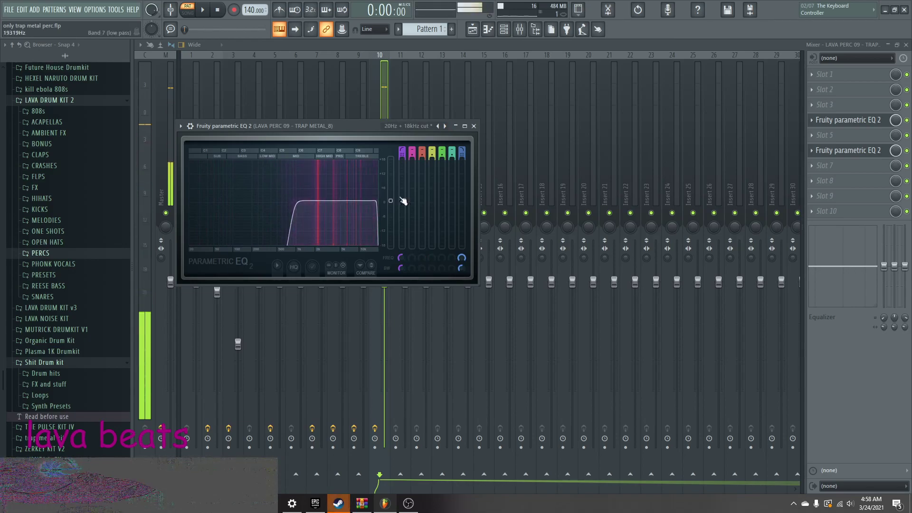
- Add iZotope Trash 2 in slot 3 of the TRAP METAL_8 track and load a preset from its Aggressive folder
{"action": "left_click", "coordinate": [825, 104]}
{"action": "left_click", "coordinate": [760, 71]}
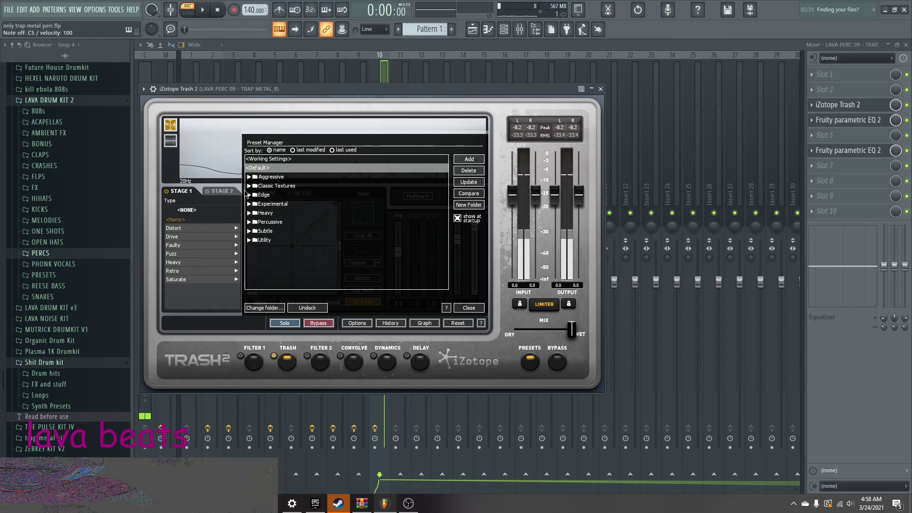
{"action": "left_click", "coordinate": [249, 176]}
{"action": "left_click", "coordinate": [295, 213]}
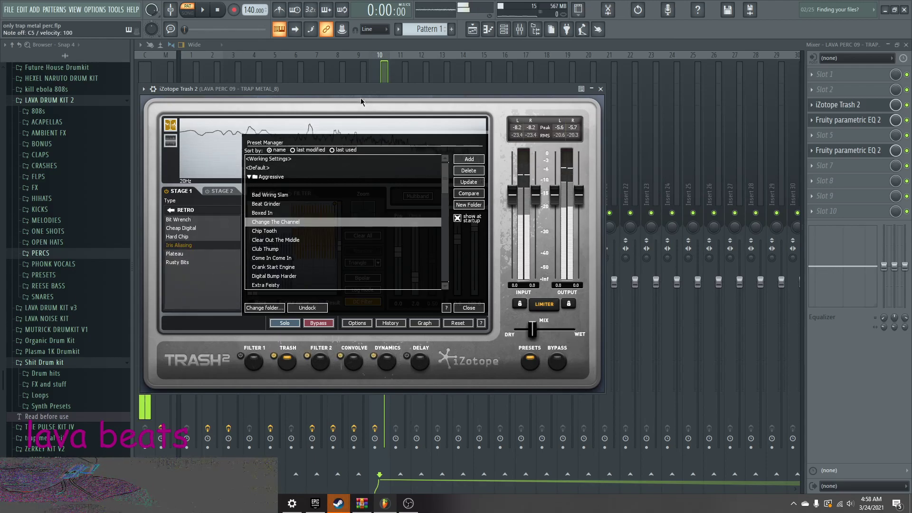
- Audition the Aggressive presets of Trash 2 from Change The Channel down to Le Fat
{"action": "key", "text": "Down"}
{"action": "key", "text": "Down"}
{"action": "key", "text": "Down"}
{"action": "key", "text": "Down"}
{"action": "key", "text": "Down"}
{"action": "left_click_drag", "start_coordinate": [424, 85], "coordinate": [456, 89]}
{"action": "key", "text": "Down"}
{"action": "key", "text": "Down"}
{"action": "key", "text": "Down"}
{"action": "key", "text": "Down"}
{"action": "key", "text": "Down"}
{"action": "key", "text": "Down"}
{"action": "scroll", "coordinate": [385, 248], "scroll_direction": "down", "scroll_amount": 4}
{"action": "left_click", "coordinate": [385, 258]}
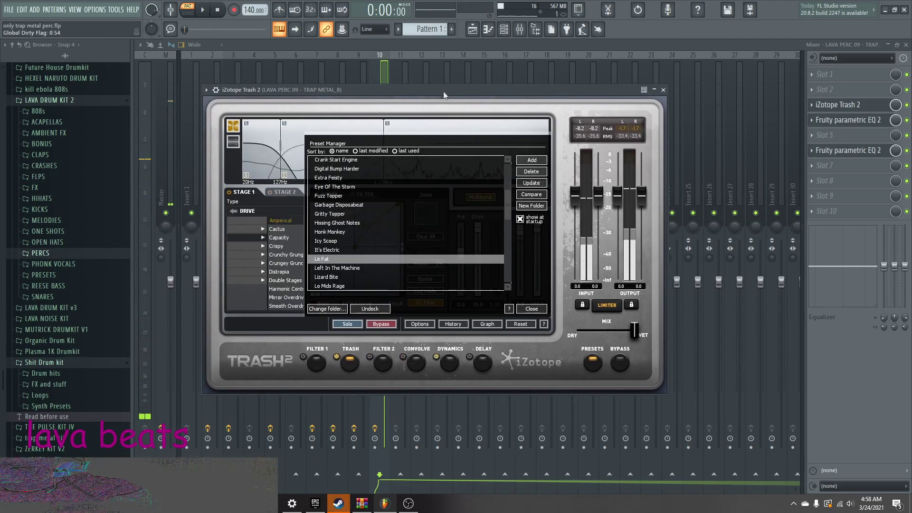
- Reopen the Trash 2 preset list and try the Aggressive preset Pine Cone
{"action": "left_click", "coordinate": [441, 82]}
{"action": "left_click", "coordinate": [391, 116]}
{"action": "key", "text": "Left"}
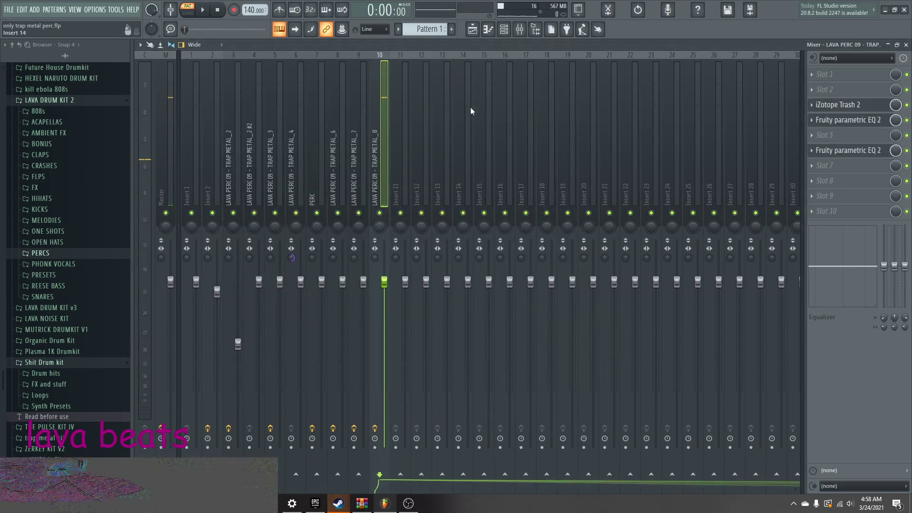
{"action": "left_click", "coordinate": [838, 105]}
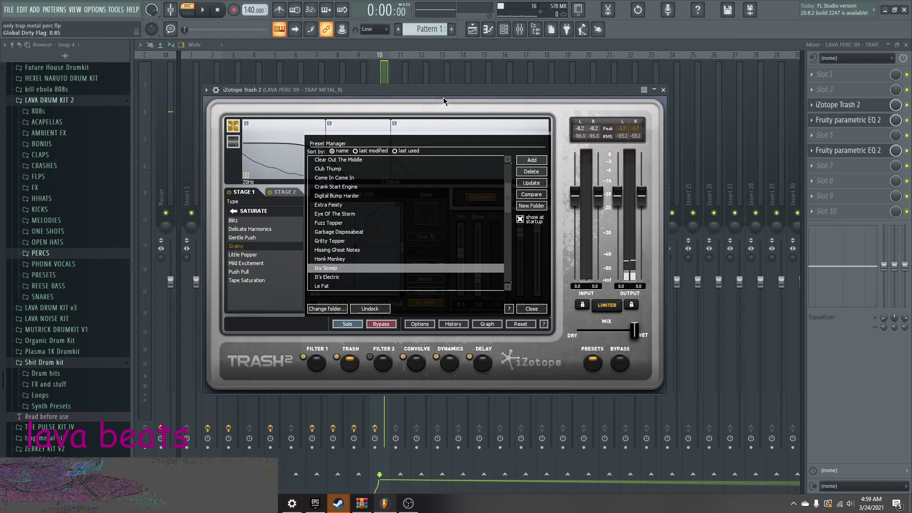
{"action": "scroll", "coordinate": [397, 226], "scroll_direction": "down", "scroll_amount": 5}
{"action": "left_click", "coordinate": [360, 261]}
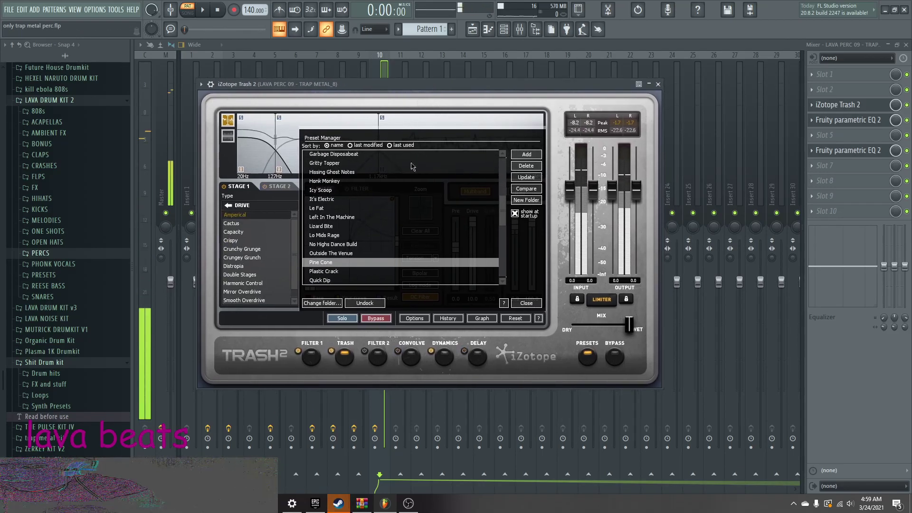
- Audition the remaining Aggressive presets of Trash 2, including Vinyl On Top and Where's That Hiss
{"action": "mouse_move", "coordinate": [442, 82]}
{"action": "left_mouse_down"}
{"action": "mouse_move", "coordinate": [482, 66]}
{"action": "mouse_move", "coordinate": [428, 72]}
{"action": "left_mouse_up"}
{"action": "scroll", "coordinate": [397, 241], "scroll_direction": "down", "scroll_amount": 2}
{"action": "left_click", "coordinate": [397, 245]}
{"action": "scroll", "coordinate": [380, 228], "scroll_direction": "down", "scroll_amount": 3}
{"action": "left_click", "coordinate": [373, 241]}
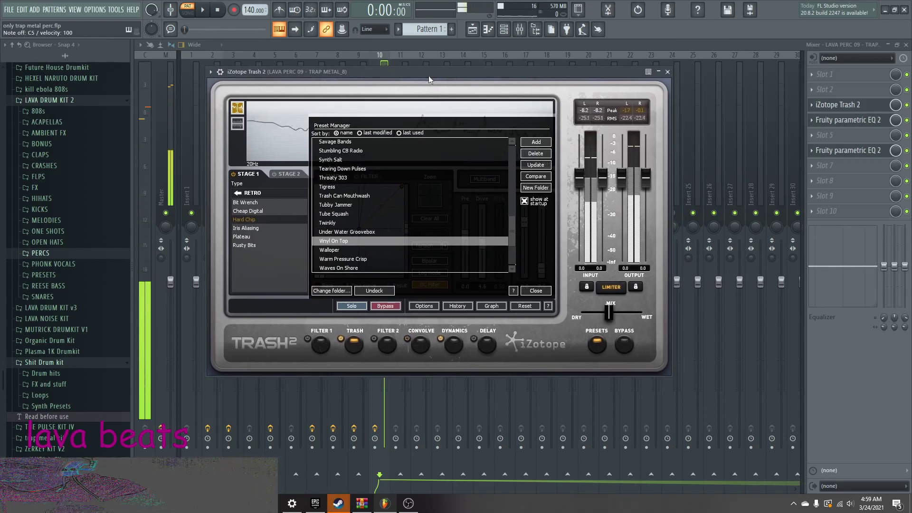
{"action": "left_click_drag", "start_coordinate": [449, 83], "coordinate": [454, 70]}
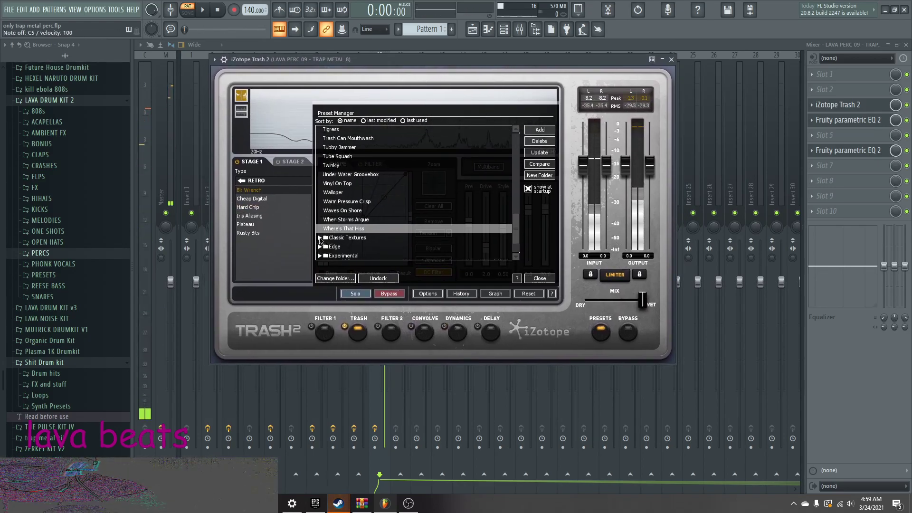
- Audition presets from the Classic Textures folder of Trash 2, including Dub Smack and Gadget Speaker
{"action": "scroll", "coordinate": [321, 221], "scroll_direction": "down", "scroll_amount": 2}
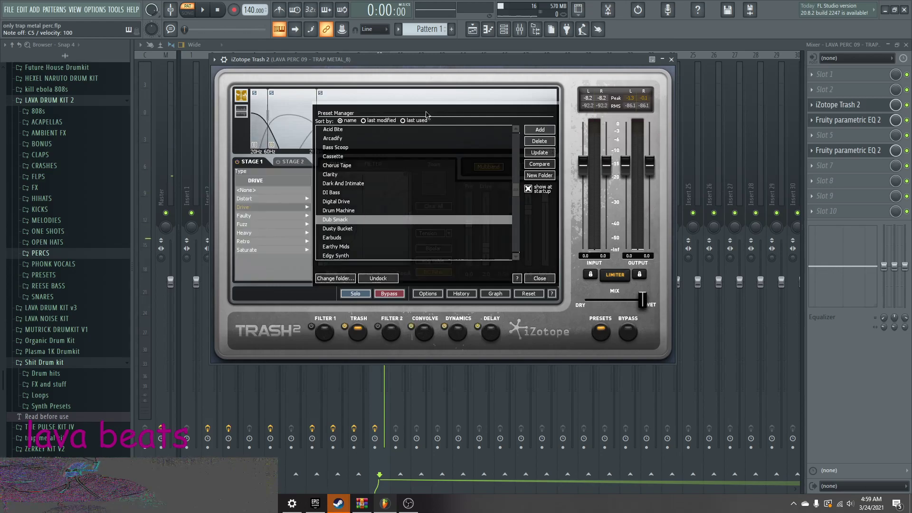
{"action": "scroll", "coordinate": [361, 213], "scroll_direction": "down", "scroll_amount": 4}
{"action": "left_click", "coordinate": [342, 257]}
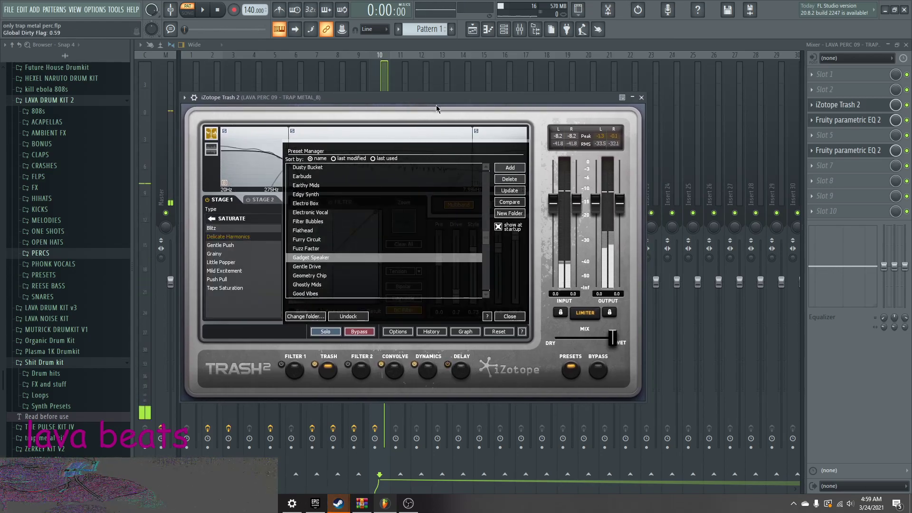
{"action": "scroll", "coordinate": [380, 228], "scroll_direction": "down", "scroll_amount": 3}
{"action": "left_click", "coordinate": [379, 259]}
{"action": "scroll", "coordinate": [379, 260], "scroll_direction": "down", "scroll_amount": 3}
{"action": "left_click", "coordinate": [377, 275]}
- Continue auditioning the Classic Textures presets through Vowel Motion and close the Trash 2 window
{"action": "left_click_drag", "start_coordinate": [439, 104], "coordinate": [419, 87]}
{"action": "scroll", "coordinate": [351, 256], "scroll_direction": "down", "scroll_amount": 3}
{"action": "left_click", "coordinate": [349, 259]}
{"action": "scroll", "coordinate": [352, 257], "scroll_direction": "down", "scroll_amount": 2}
{"action": "left_click", "coordinate": [342, 256]}
{"action": "scroll", "coordinate": [358, 252], "scroll_direction": "down", "scroll_amount": 3}
{"action": "left_click", "coordinate": [356, 260]}
{"action": "scroll", "coordinate": [362, 245], "scroll_direction": "down", "scroll_amount": 3}
{"action": "left_click", "coordinate": [362, 247]}
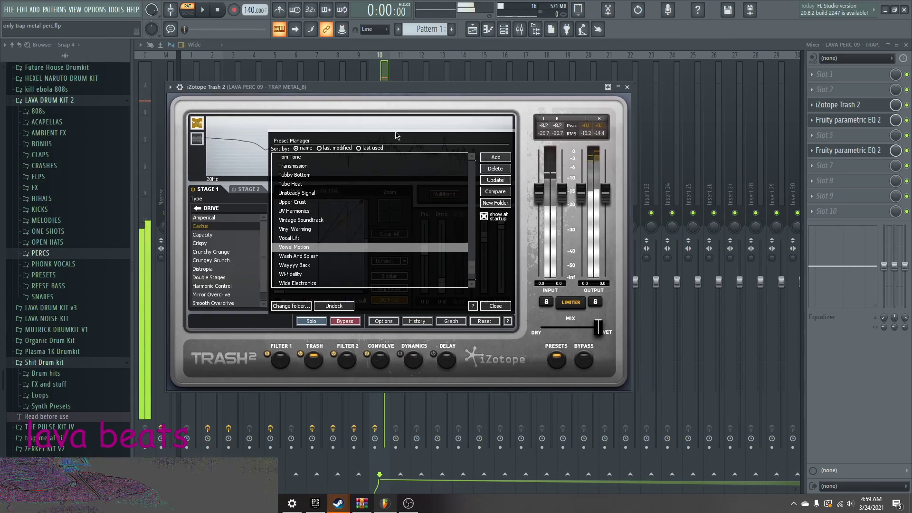
{"action": "left_click", "coordinate": [352, 264]}
{"action": "left_click", "coordinate": [408, 81]}
{"action": "left_click", "coordinate": [384, 90]}
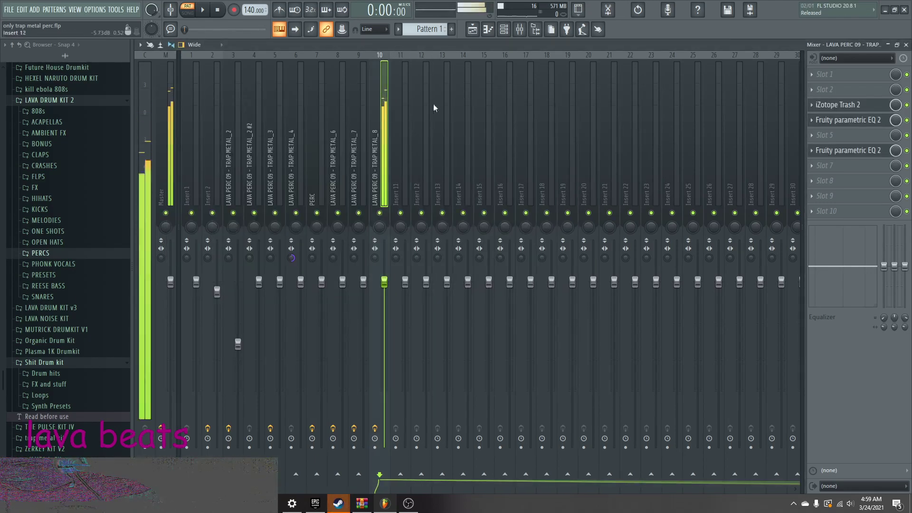
- Reopen Trash 2, audition its Experimental presets and load Peak Cleaner
{"action": "left_click", "coordinate": [836, 106]}
{"action": "left_click", "coordinate": [296, 247]}
{"action": "left_click", "coordinate": [299, 265]}
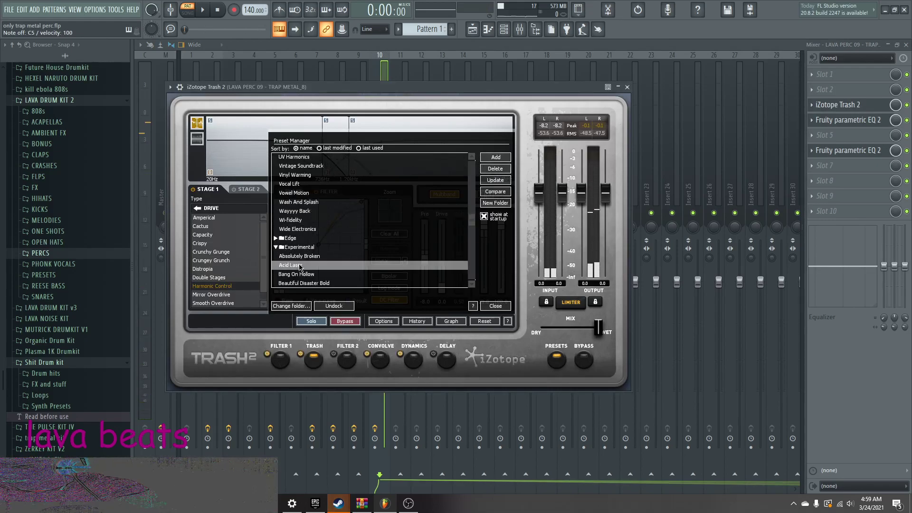
{"action": "scroll", "coordinate": [300, 266], "scroll_direction": "down", "scroll_amount": 7}
{"action": "key", "text": "z"}
{"action": "left_click", "coordinate": [312, 239]}
{"action": "scroll", "coordinate": [312, 239], "scroll_direction": "down", "scroll_amount": 5}
{"action": "key", "text": "z"}
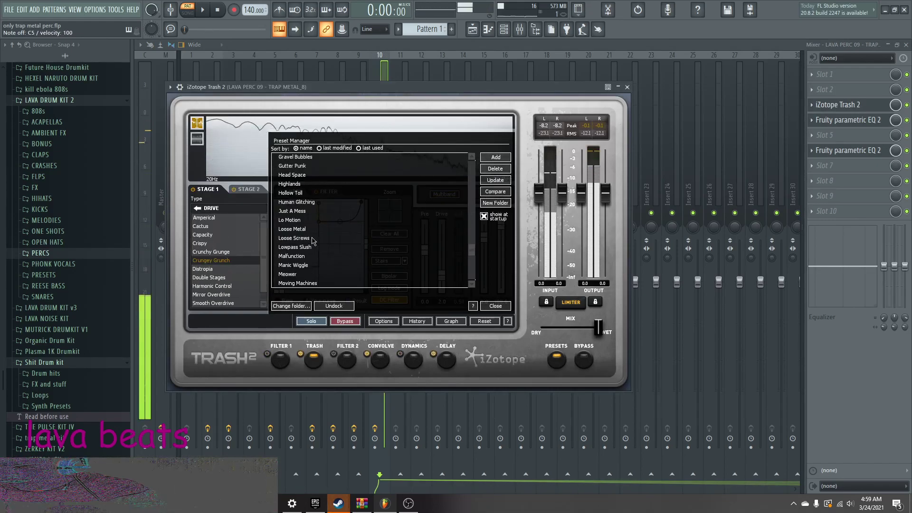
{"action": "left_click", "coordinate": [313, 238]}
{"action": "scroll", "coordinate": [313, 239], "scroll_direction": "down", "scroll_amount": 3}
{"action": "left_click", "coordinate": [312, 237]}
{"action": "scroll", "coordinate": [313, 238], "scroll_direction": "down", "scroll_amount": 3}
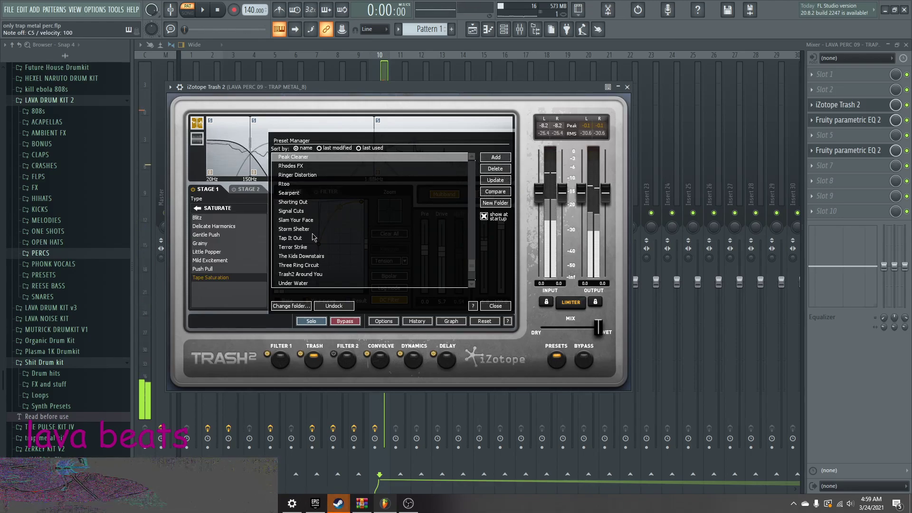
- Program the TRAP METAL_8 channel on steps 9, 25, 41 and 57, and turn up its channel volume
{"action": "key", "text": "F6"}
{"action": "key", "text": "space"}
{"action": "left_click", "coordinate": [503, 323]}
{"action": "left_click", "coordinate": [625, 323]}
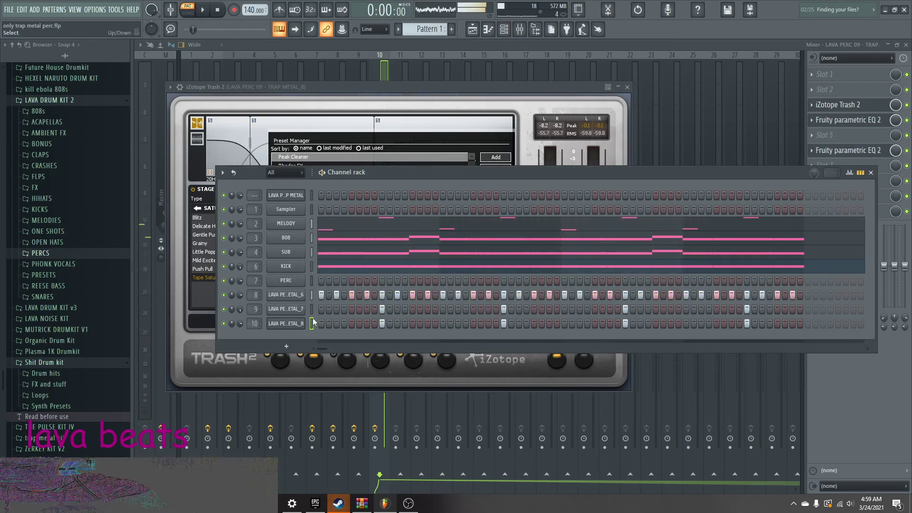
{"action": "left_click_drag", "start_coordinate": [242, 324], "coordinate": [262, 291]}
{"action": "key", "text": "z"}
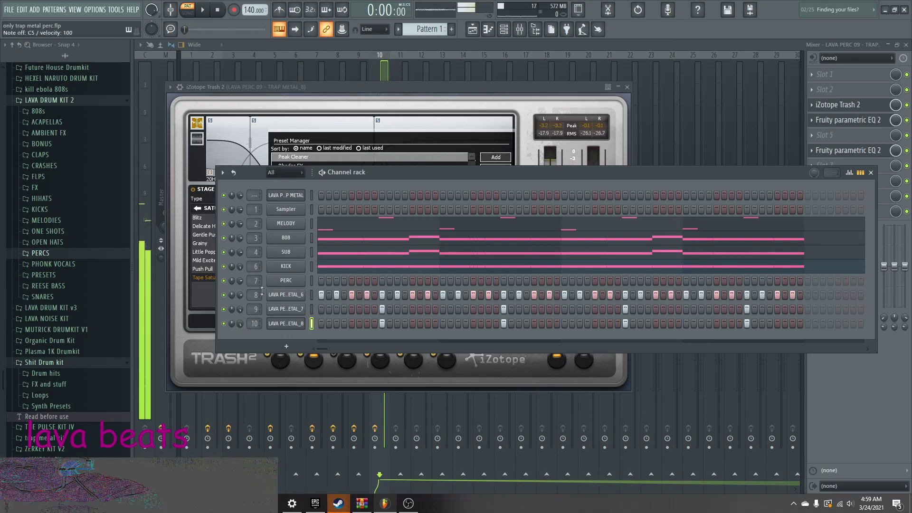
- Add another Fruity Parametric EQ 2 in slot 7 of the TRAP METAL_8 track and raise its main level to about 6.7 dB
{"action": "left_click", "coordinate": [386, 77]}
{"action": "left_click", "coordinate": [826, 166]}
{"action": "left_click", "coordinate": [670, 372]}
{"action": "key", "text": "space"}
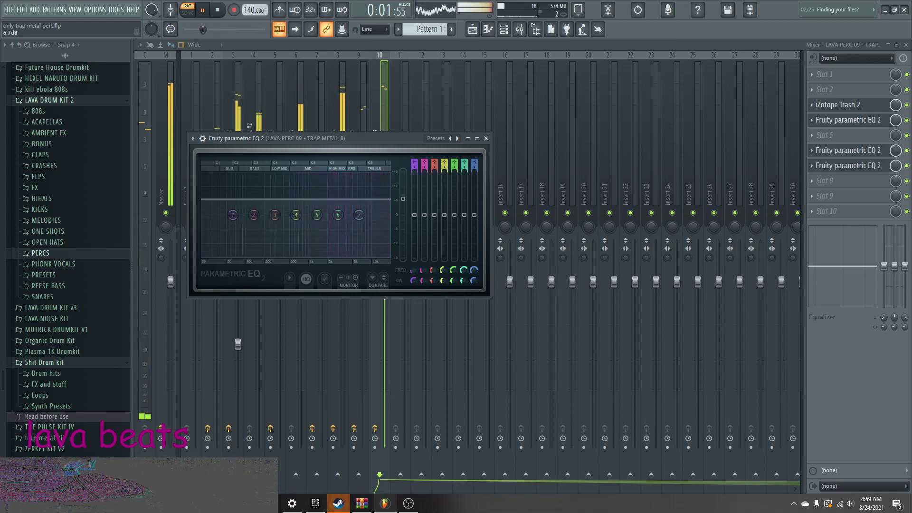
{"action": "left_click", "coordinate": [851, 138]}
{"action": "left_click", "coordinate": [401, 124]}
- Solo the TRAP METAL_7 mixer track and add Fruity Parametric EQ 2 in slot 6
{"action": "left_click", "coordinate": [362, 162]}
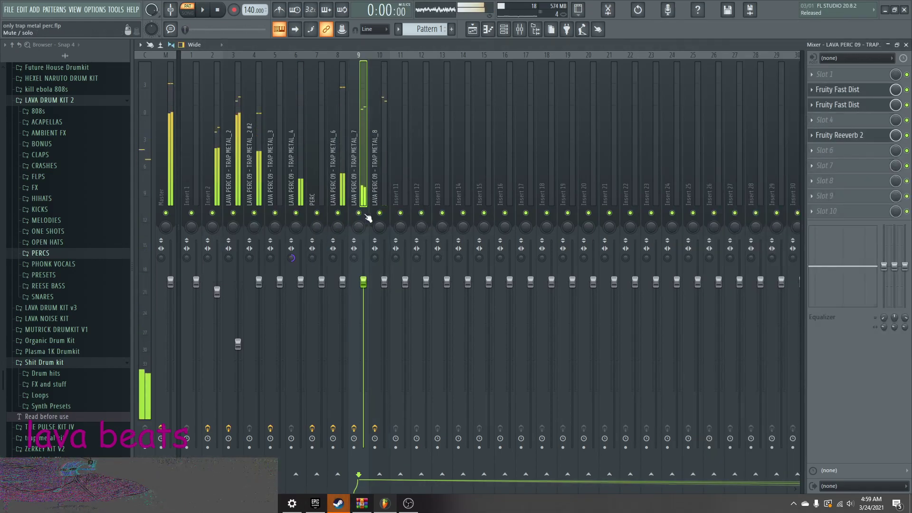
{"action": "right_click", "coordinate": [359, 213]}
{"action": "left_click", "coordinate": [884, 151]}
{"action": "left_click", "coordinate": [675, 372]}
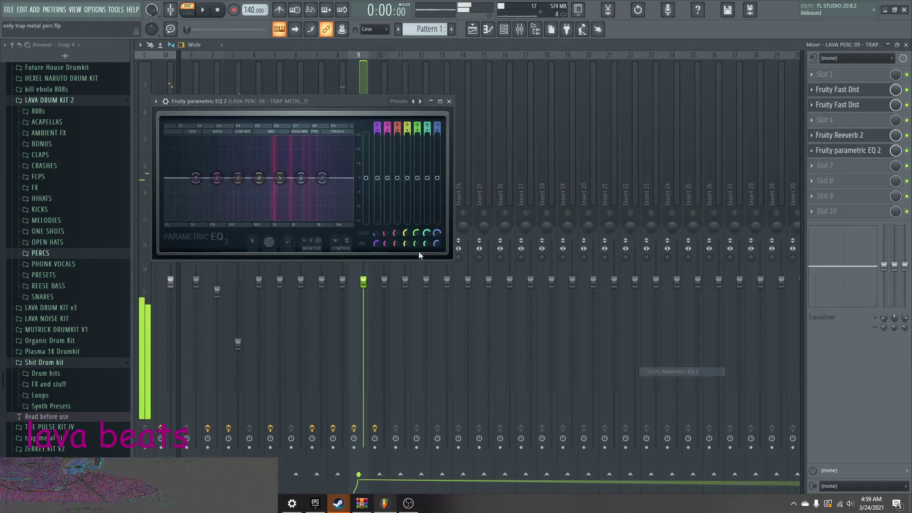
- Shape the EQ with a low cut, low-mid boost, 18 dB notch at about 1091 Hz and slight treble boost, and unsolo the track
{"action": "left_click_drag", "start_coordinate": [259, 178], "coordinate": [204, 220]}
{"action": "left_click_drag", "start_coordinate": [279, 177], "coordinate": [273, 218]}
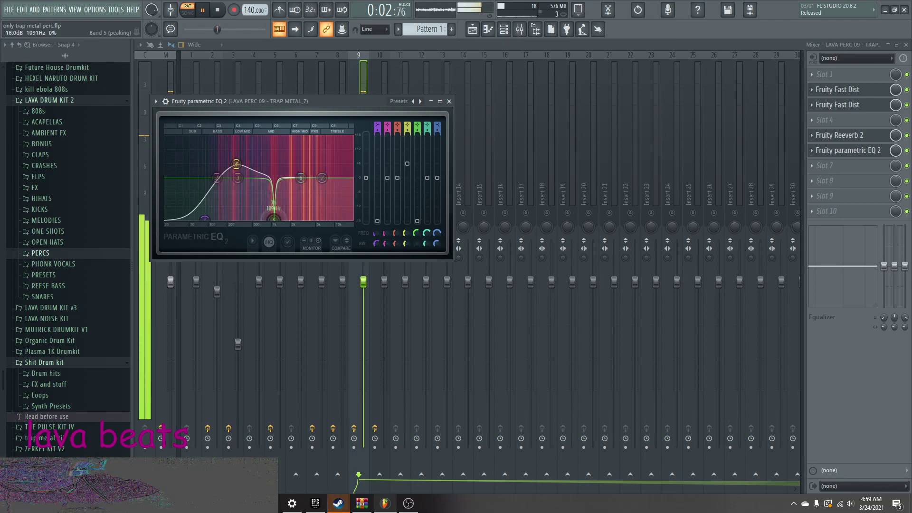
{"action": "left_click_drag", "start_coordinate": [323, 161], "coordinate": [323, 169]}
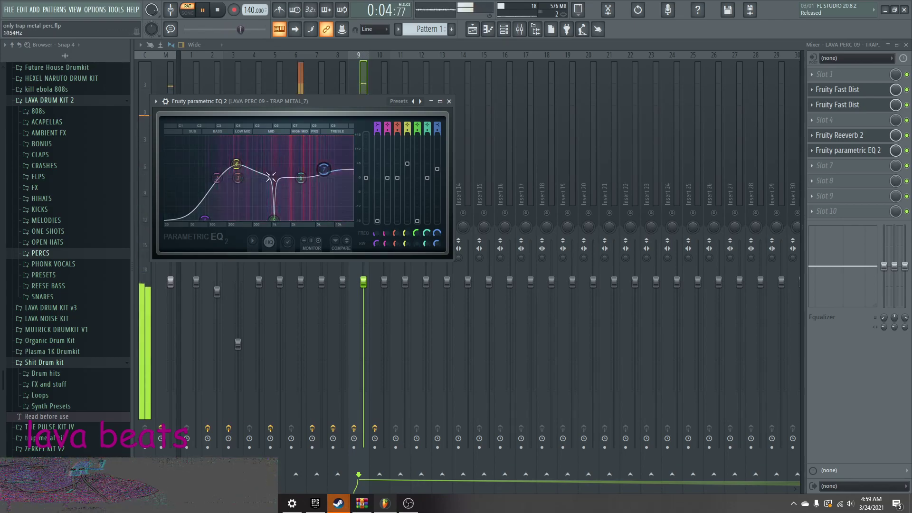
{"action": "left_click_drag", "start_coordinate": [237, 157], "coordinate": [239, 168]}
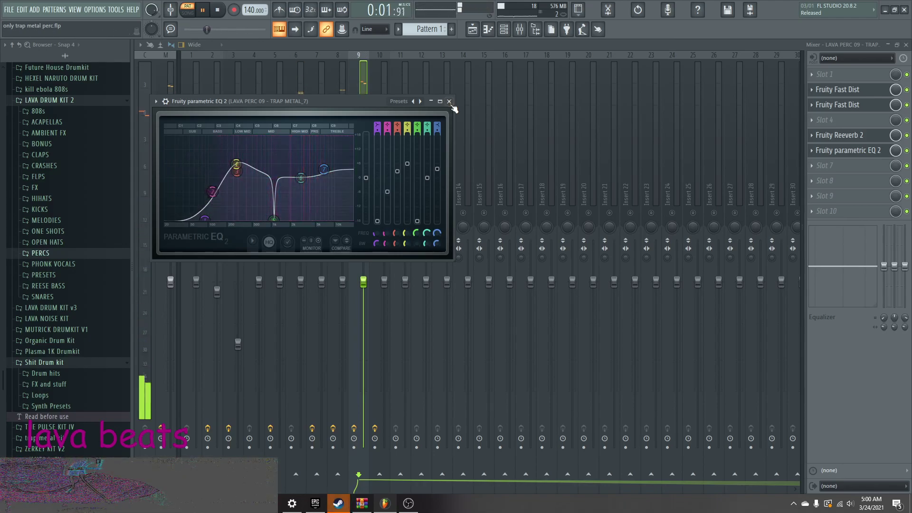
{"action": "key", "text": "space"}
{"action": "left_click", "coordinate": [367, 212]}
{"action": "key", "text": "space"}
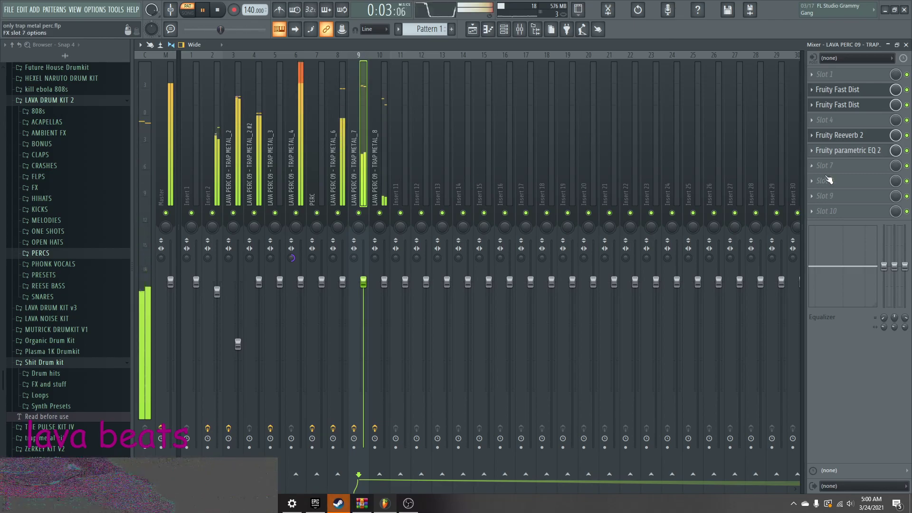
- Add a second Fruity Parametric EQ 2 in slot 7 with low-mid boosts around 357 Hz, a narrow upper-mid cut and a slight treble boost
{"action": "left_click", "coordinate": [825, 165]}
{"action": "left_click", "coordinate": [672, 371]}
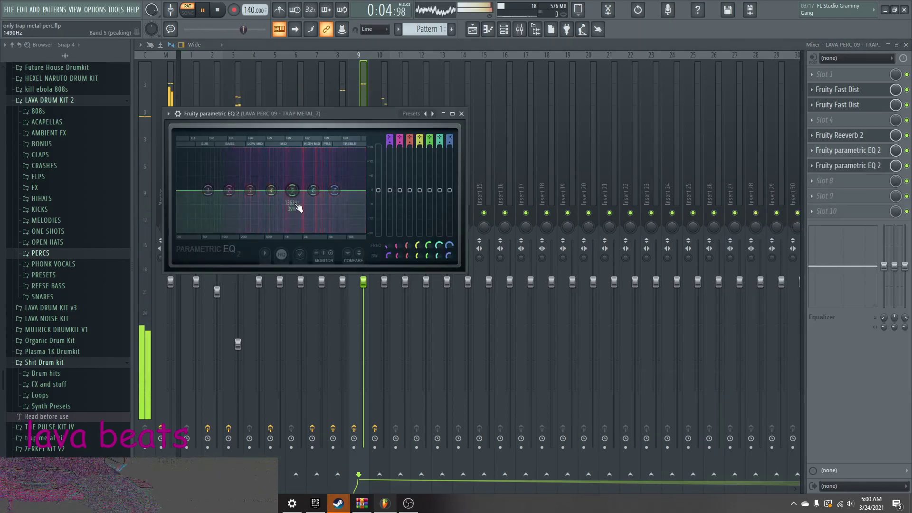
{"action": "left_click_drag", "start_coordinate": [295, 221], "coordinate": [303, 232]}
{"action": "left_click_drag", "start_coordinate": [263, 199], "coordinate": [335, 179]}
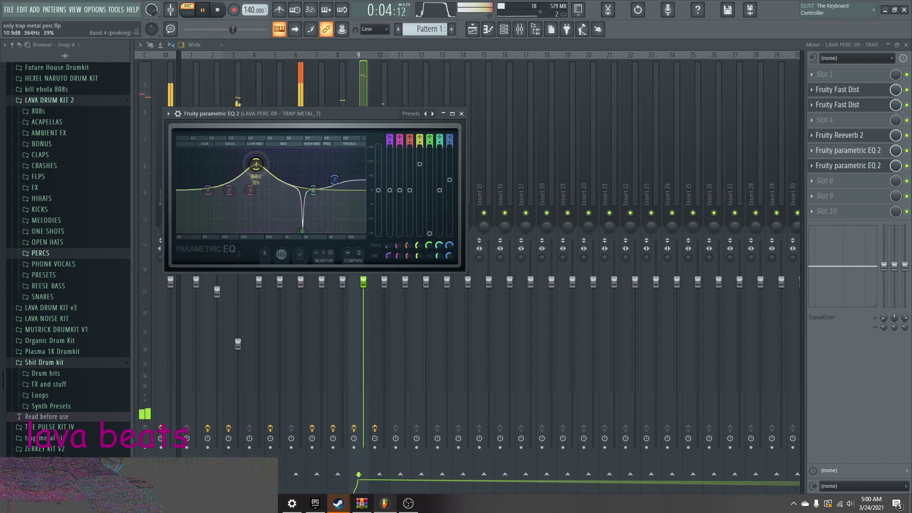
{"action": "left_click_drag", "start_coordinate": [255, 164], "coordinate": [255, 177]}
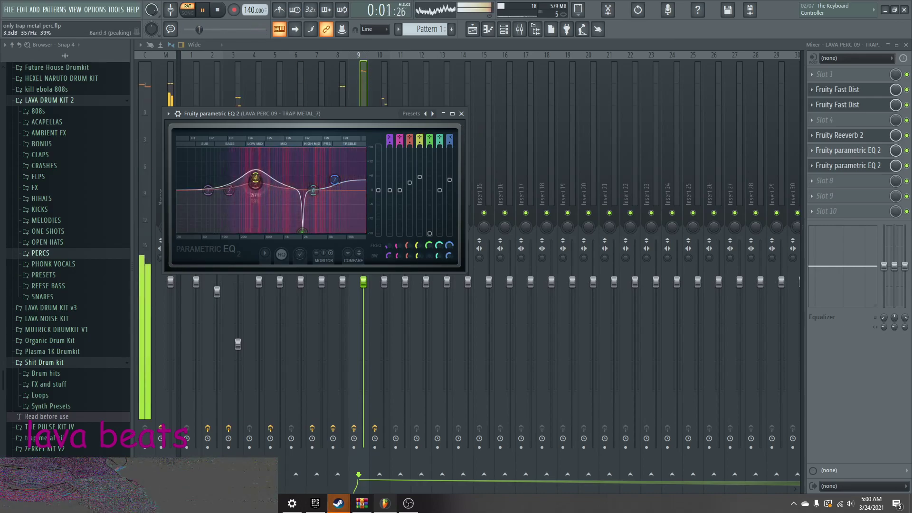
{"action": "left_click", "coordinate": [461, 113]}
- Clone the original LAVA PERC sample channel and place hits on steps 5, 21, 37 and 53 of the clone
{"action": "left_click", "coordinate": [503, 29]}
{"action": "right_click", "coordinate": [296, 194]}
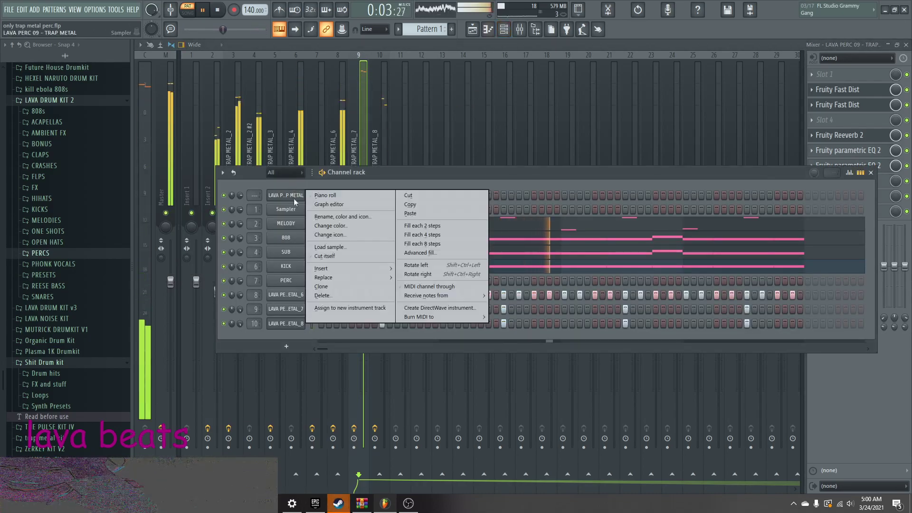
{"action": "left_click", "coordinate": [323, 292]}
{"action": "left_click", "coordinate": [352, 210]}
{"action": "left_click", "coordinate": [473, 210]}
{"action": "left_click", "coordinate": [595, 209]}
{"action": "left_click", "coordinate": [716, 210]}
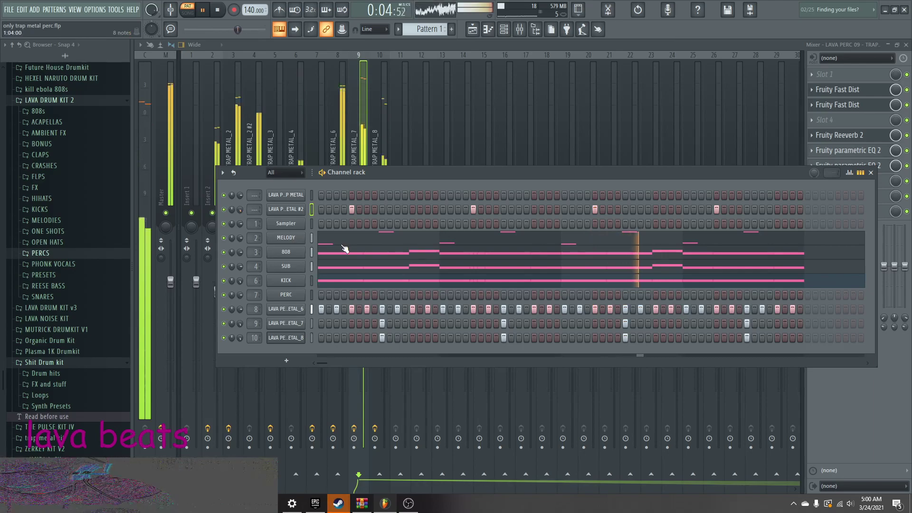
- Move the cloned channel to the end of the channel rack and hide the rack
{"action": "key", "text": "alt+Down"}
{"action": "key", "text": "alt+Down"}
{"action": "key", "text": "alt+Down"}
{"action": "key", "text": "alt+Down"}
{"action": "key", "text": "alt+Down"}
{"action": "key", "text": "alt+Down"}
{"action": "key", "text": "alt+Down"}
{"action": "key", "text": "alt+Down"}
{"action": "key", "text": "alt+Down"}
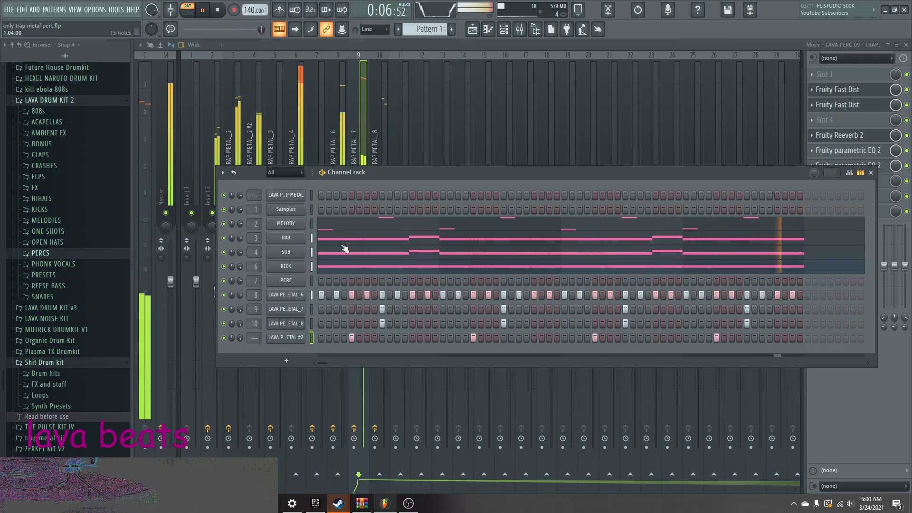
{"action": "key", "text": "F6"}
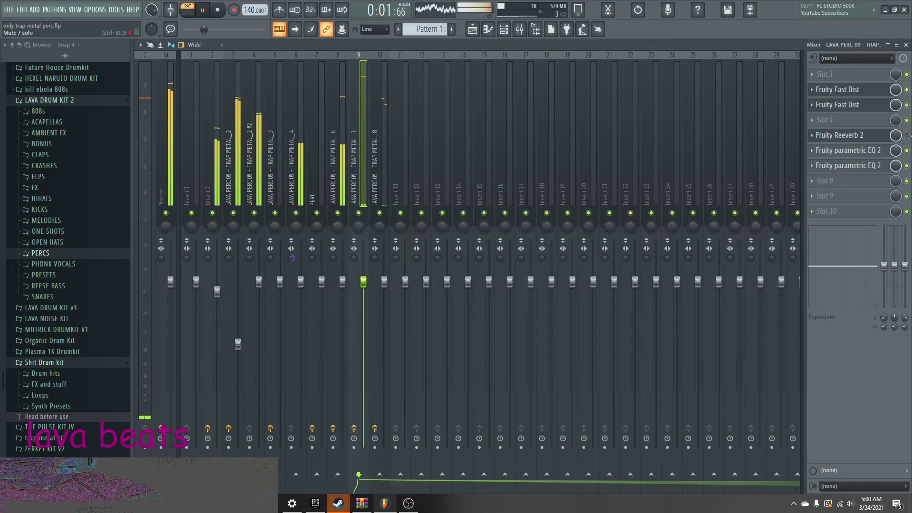
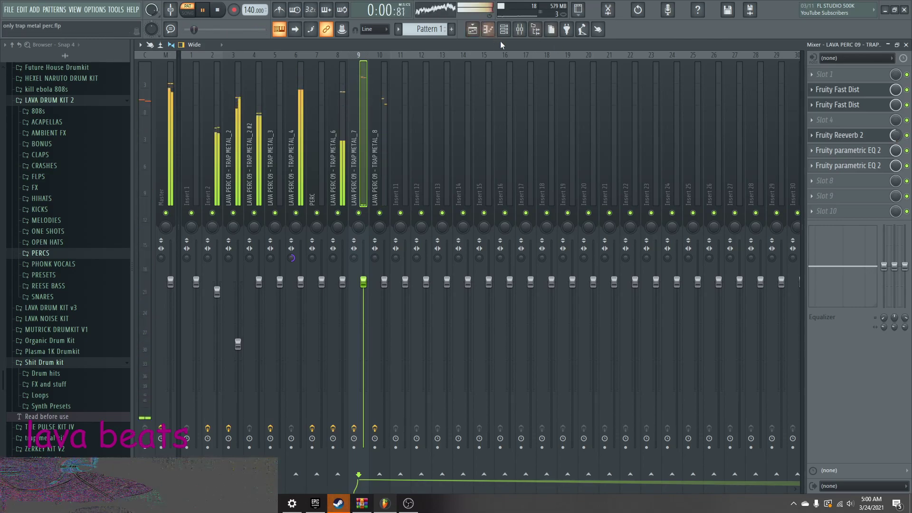
- Add a third Fruity Parametric EQ 2 in slot 8 of the TRAP METAL_7 track and boost a low-mid band
{"action": "left_click", "coordinate": [829, 180]}
{"action": "left_click", "coordinate": [679, 365]}
{"action": "key", "text": "space"}
{"action": "left_click_drag", "start_coordinate": [249, 167], "coordinate": [272, 163]}
{"action": "left_click", "coordinate": [473, 126]}
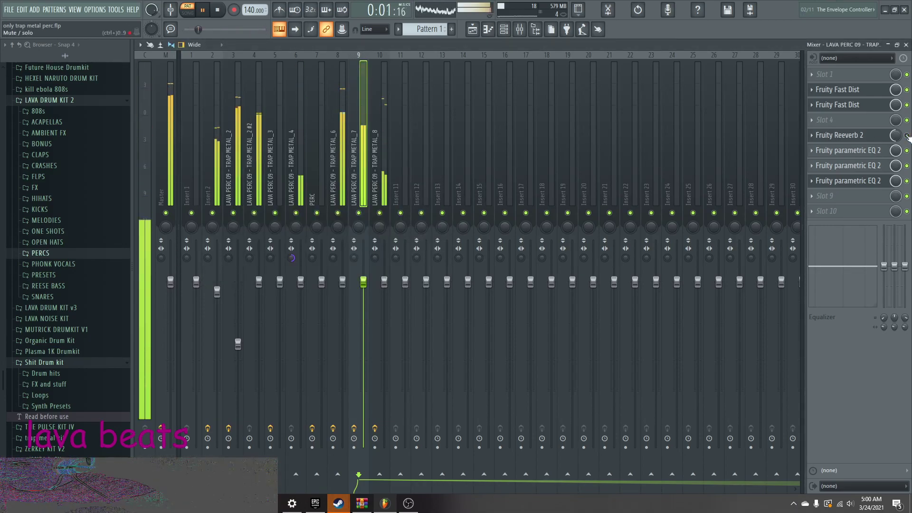
- Lower the TRAP METAL_7 mixer track's volume to about 94% and save the project
{"action": "left_click_drag", "start_coordinate": [365, 285], "coordinate": [364, 290]}
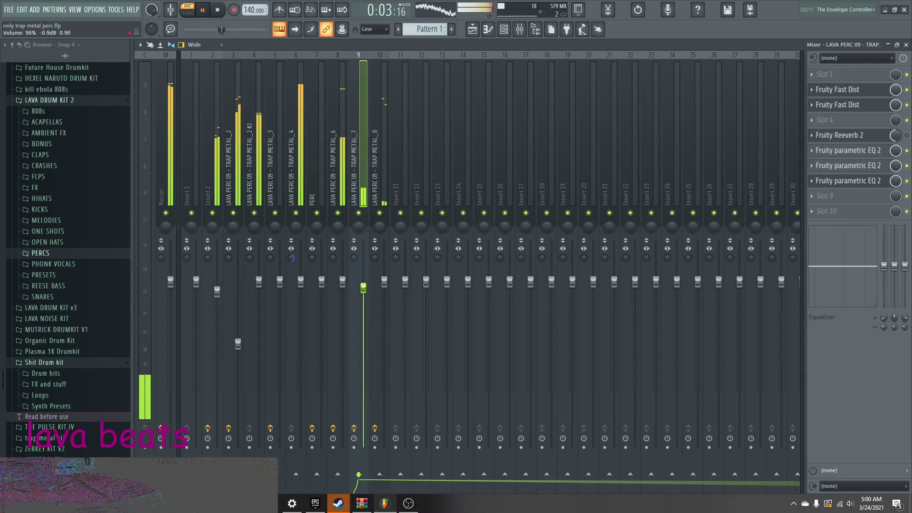
{"action": "left_click", "coordinate": [503, 30]}
{"action": "key", "text": "ctrl+s"}
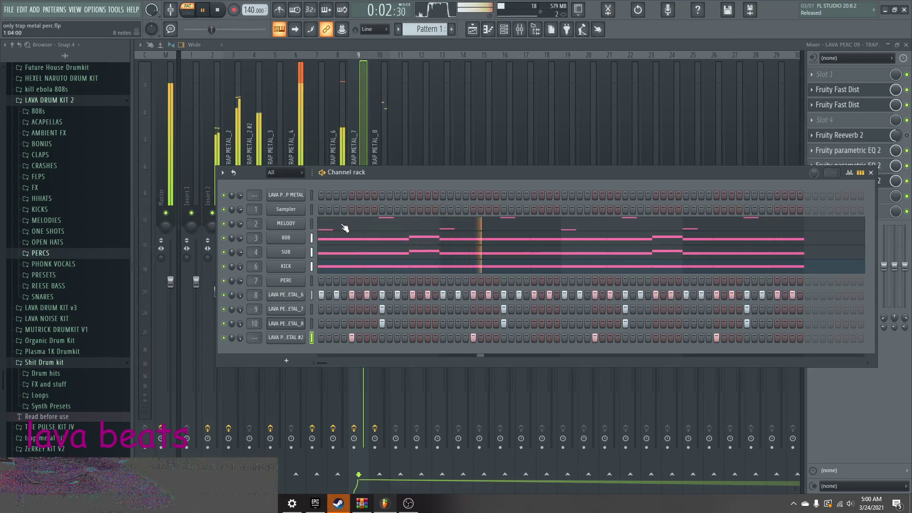
- Add a fourth Fruity Parametric EQ 2 in slot 9 of TRAP METAL_7 with a deep high-mid cut plus about -4.6 dB near 2976 Hz
{"action": "left_click", "coordinate": [869, 183]}
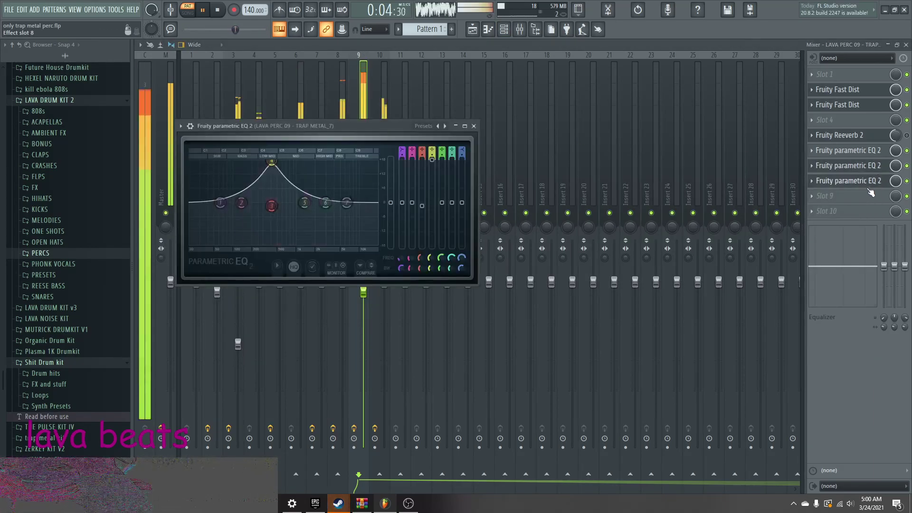
{"action": "left_click", "coordinate": [871, 194]}
{"action": "left_click", "coordinate": [665, 369]}
{"action": "left_click_drag", "start_coordinate": [317, 215], "coordinate": [340, 256]}
{"action": "left_click_drag", "start_coordinate": [341, 219], "coordinate": [341, 230]}
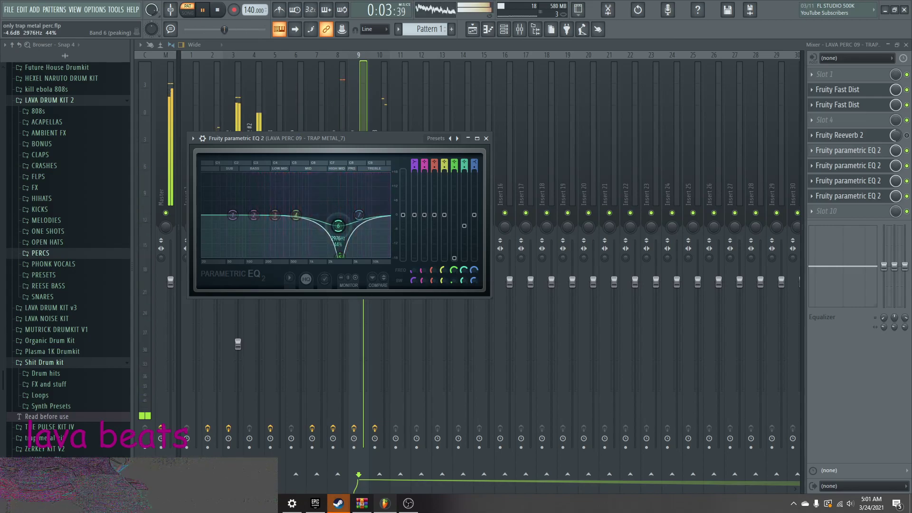
{"action": "left_click", "coordinate": [486, 138]}
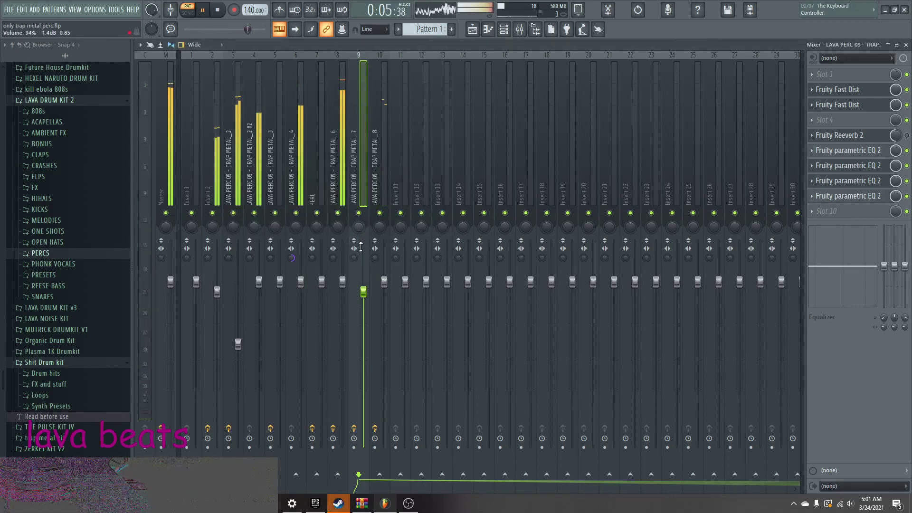
- Adjust the stereo separation of the TRAP METAL_7 track and save the project
{"action": "scroll", "coordinate": [357, 258], "scroll_direction": "up", "scroll_amount": 10}
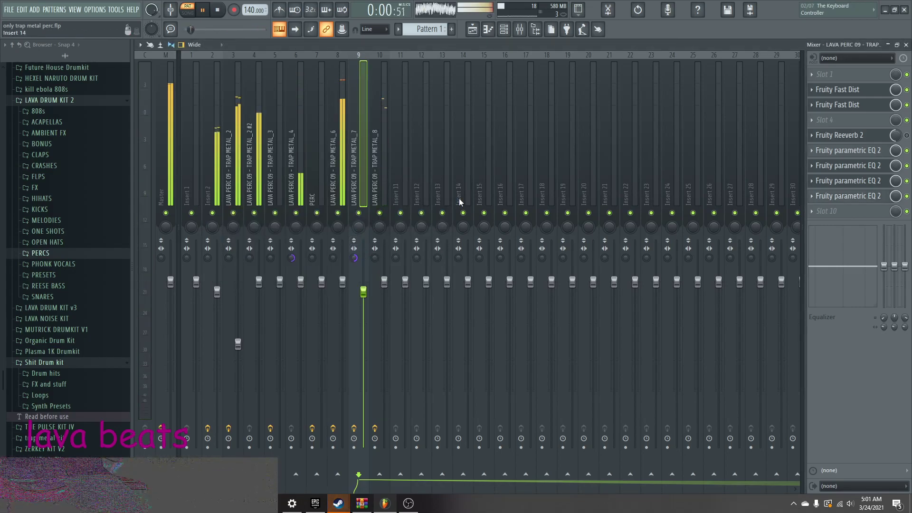
{"action": "key", "text": "F6"}
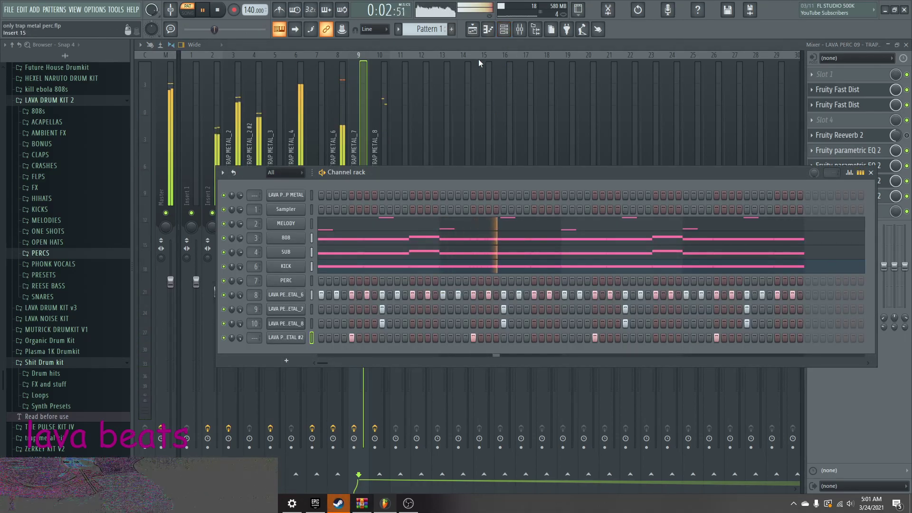
{"action": "key", "text": "ctrl+s"}
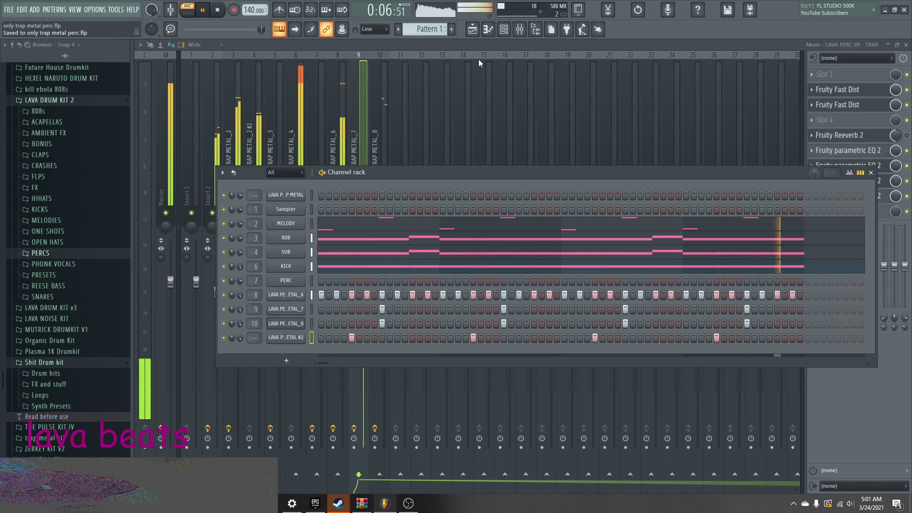
- Restart playback and raise the melody's Insert 2 mixer track to 125% volume
{"action": "key", "text": "space"}
{"action": "key", "text": "space"}
{"action": "left_click", "coordinate": [216, 189]}
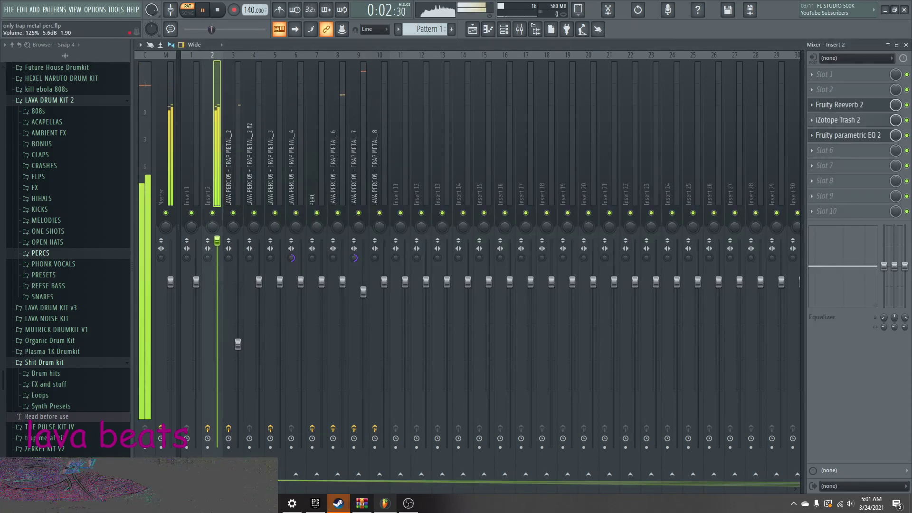
- Clone the original LAVA PERC sample channel in the channel rack
{"action": "key", "text": "F6"}
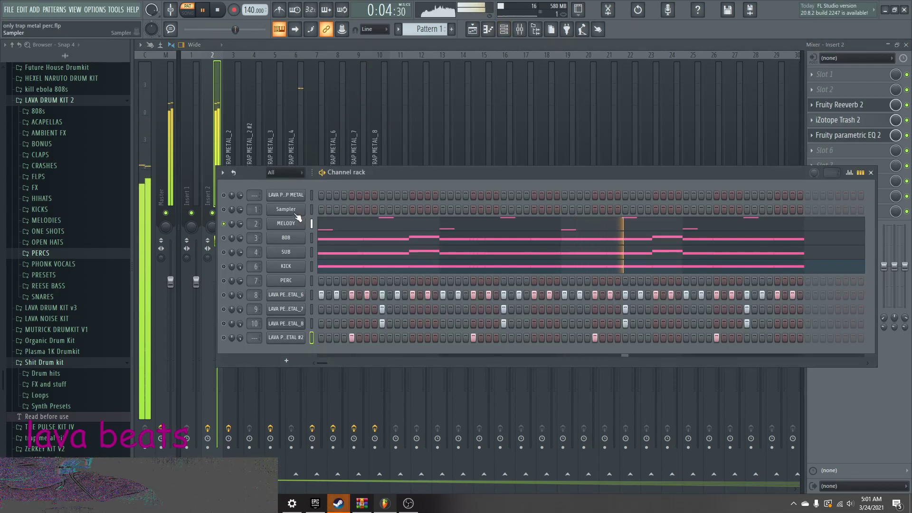
{"action": "right_click", "coordinate": [297, 201]}
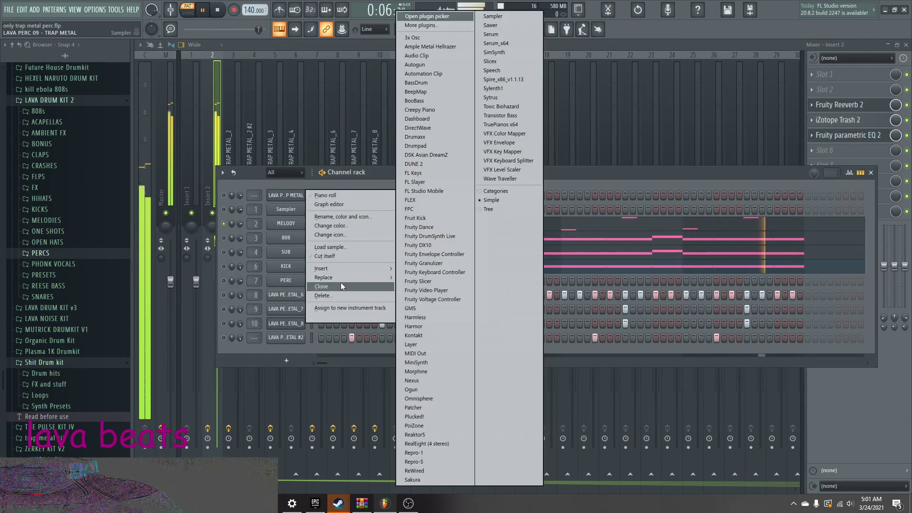
{"action": "left_click", "coordinate": [347, 287]}
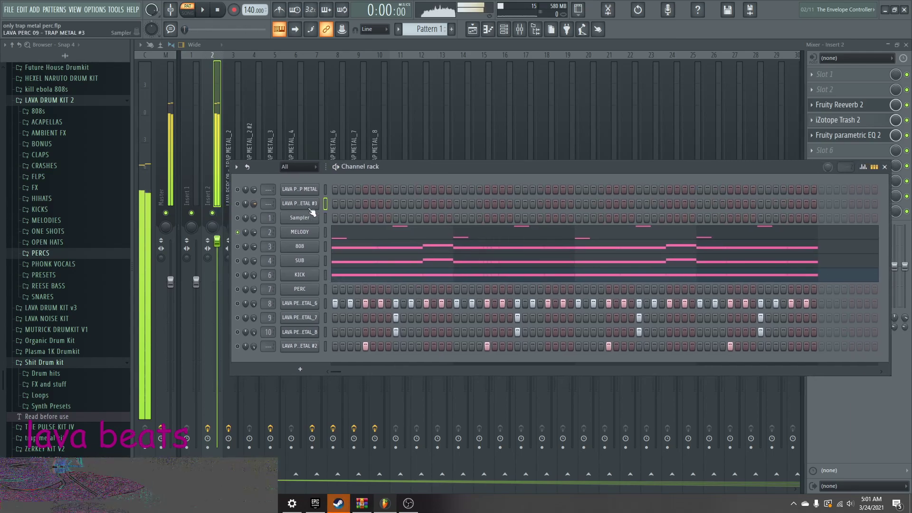
- Select the loud body of the sample in the master track's Edison and send it to the channel rack as a new channel
{"action": "left_click", "coordinate": [386, 327]}
{"action": "left_click", "coordinate": [359, 237]}
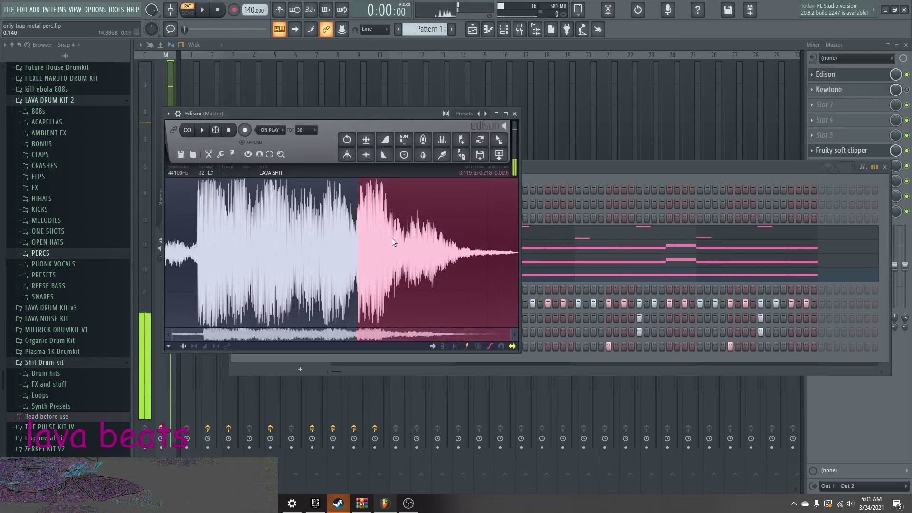
{"action": "left_click_drag", "start_coordinate": [198, 232], "coordinate": [289, 228]}
{"action": "left_click_drag", "start_coordinate": [506, 147], "coordinate": [311, 361]}
{"action": "right_click", "coordinate": [309, 360]}
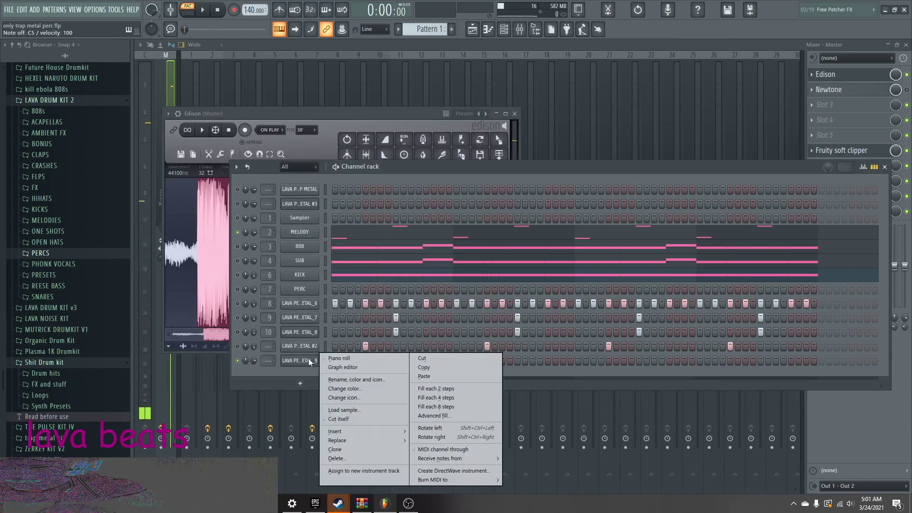
- Rename the channel on mixer track 8 as HAT and the one on track 9 as SNARE
{"action": "right_click", "coordinate": [304, 308]}
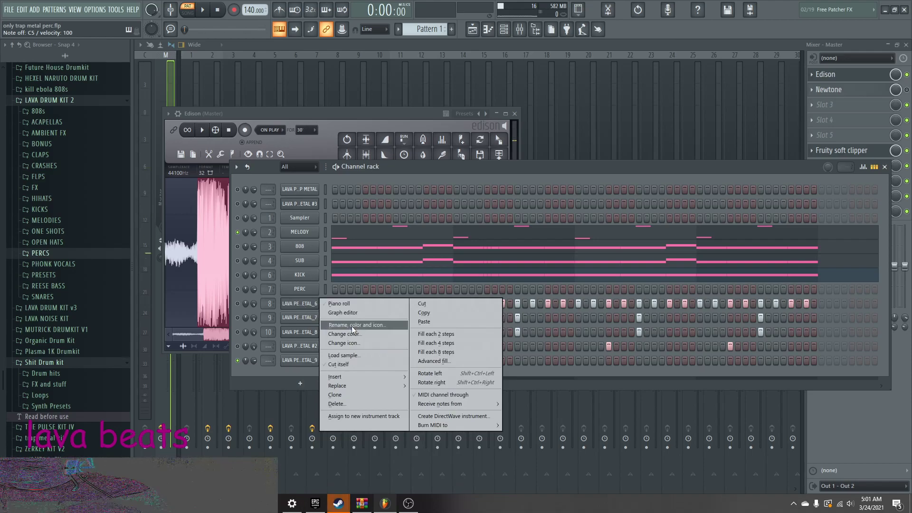
{"action": "left_click", "coordinate": [352, 326]}
{"action": "type", "text": "HAT"}
{"action": "key", "text": "Return"}
{"action": "right_click", "coordinate": [304, 318]}
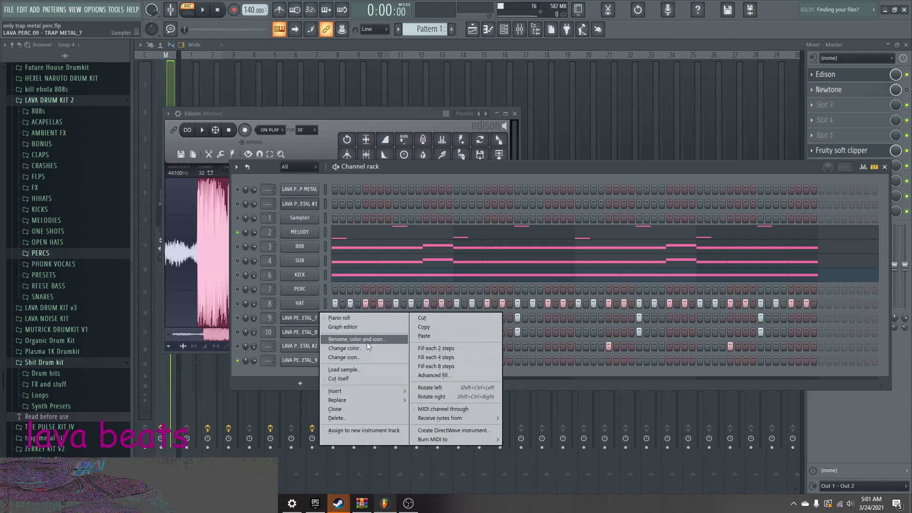
{"action": "left_click", "coordinate": [367, 342]}
{"action": "type", "text": "SNARE"}
{"action": "key", "text": "Return"}
- Rename the channel on mixer track 10 as SNARE 2 and the cloned percussion channel below it as TRAP METAL
{"action": "right_click", "coordinate": [295, 331]}
{"action": "left_click", "coordinate": [343, 355]}
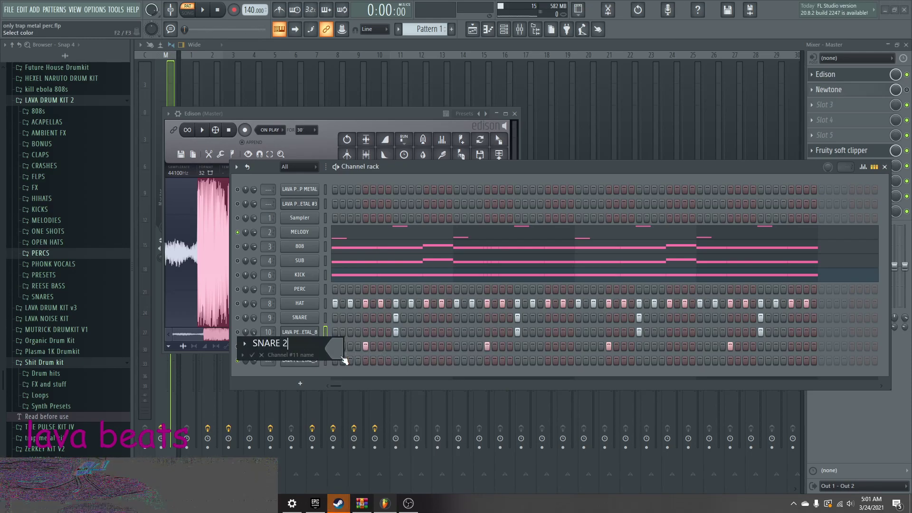
{"action": "type", "text": "SNARE 2"}
{"action": "key", "text": "Return"}
{"action": "right_click", "coordinate": [313, 345]}
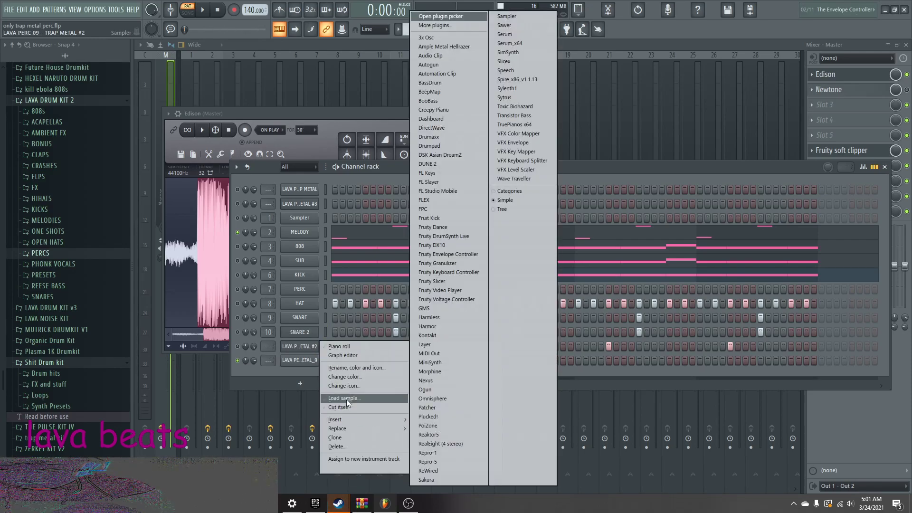
{"action": "left_click", "coordinate": [355, 370]}
{"action": "type", "text": "TRAP META"}
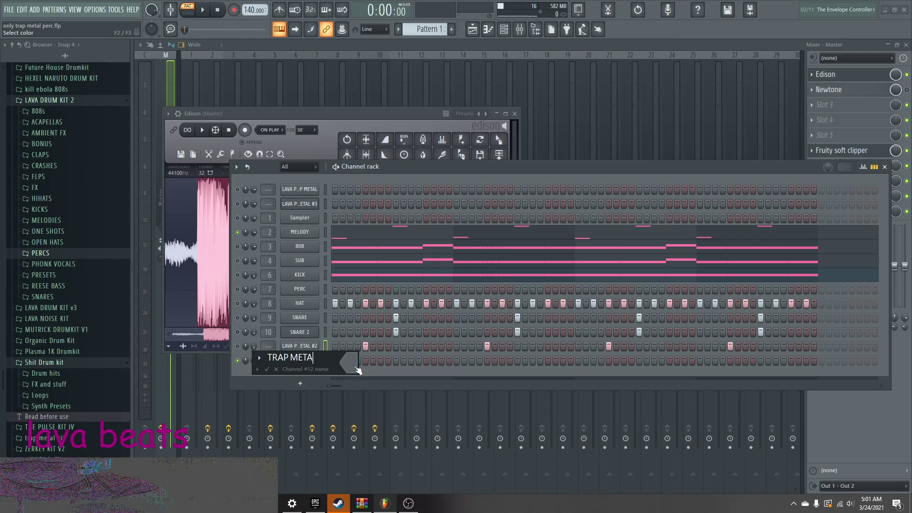
{"action": "type", "text": "L"}
{"action": "key", "text": "Return"}
- Rename the newly added sample channel as COUNTER M and move it up directly below MELODY
{"action": "right_click", "coordinate": [316, 357]}
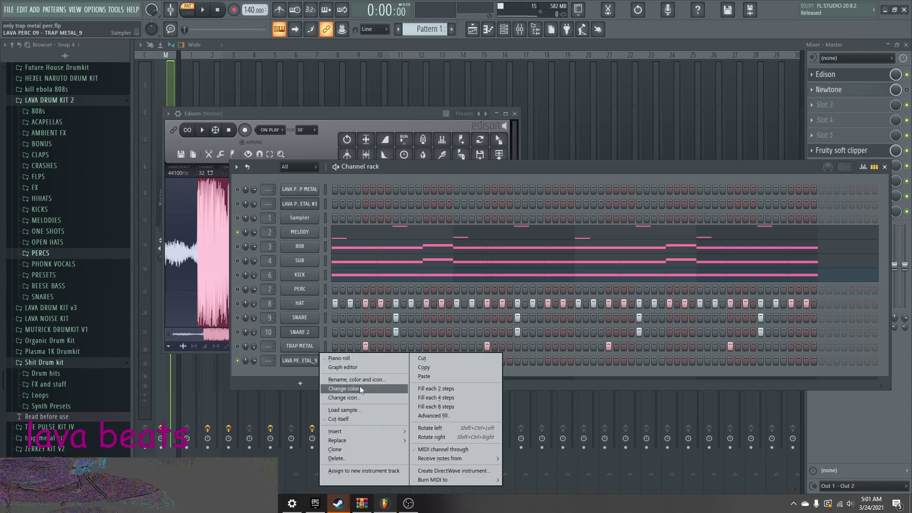
{"action": "left_click", "coordinate": [370, 378]}
{"action": "type", "text": "COUNTER M"}
{"action": "key", "text": "Return"}
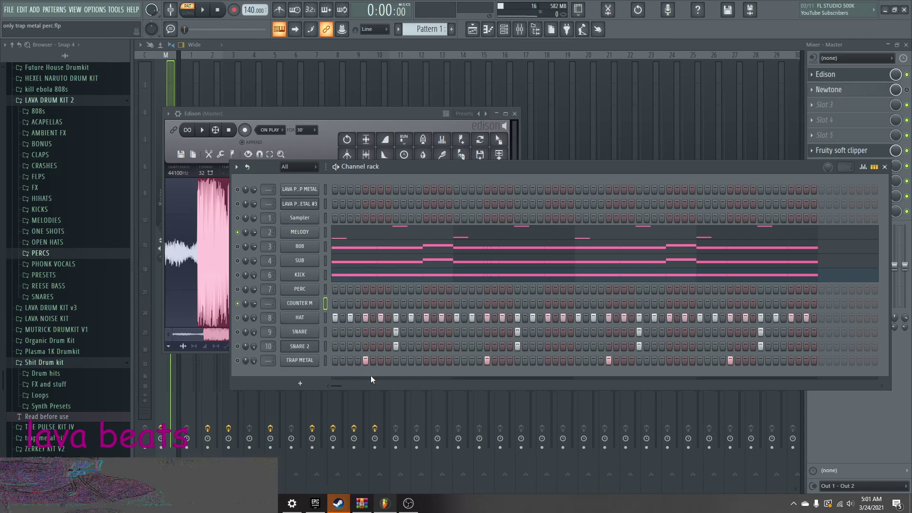
{"action": "key", "text": "alt+Up"}
{"action": "key", "text": "alt+Up"}
{"action": "key", "text": "alt+Up"}
{"action": "key", "text": "alt+Up"}
- Route COUNTER M to mixer track 16 and load iZotope Trash 2 in slot 2
{"action": "scroll", "coordinate": [268, 243], "scroll_direction": "up", "scroll_amount": 16}
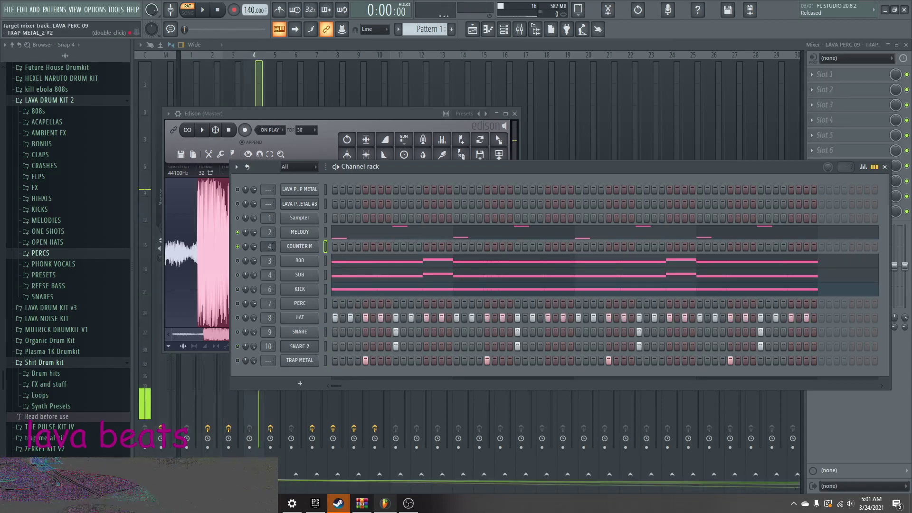
{"action": "left_click", "coordinate": [826, 90]}
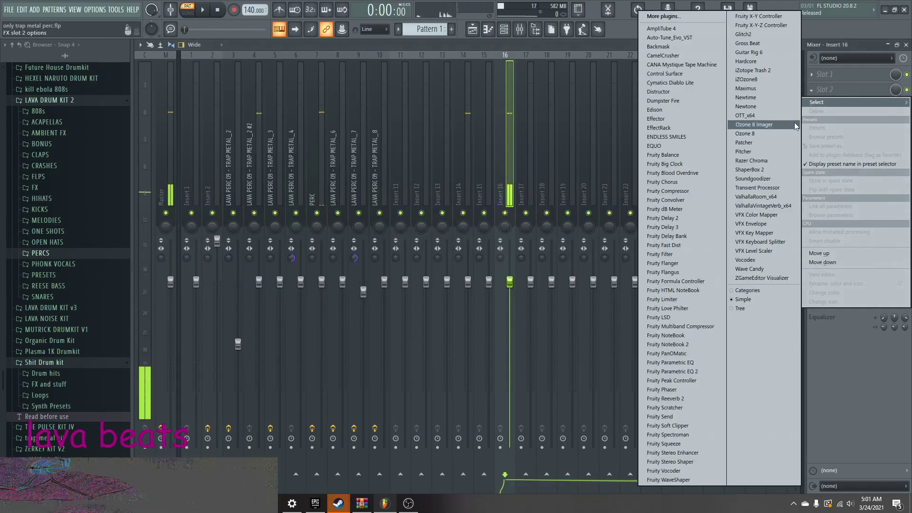
{"action": "left_click", "coordinate": [753, 70]}
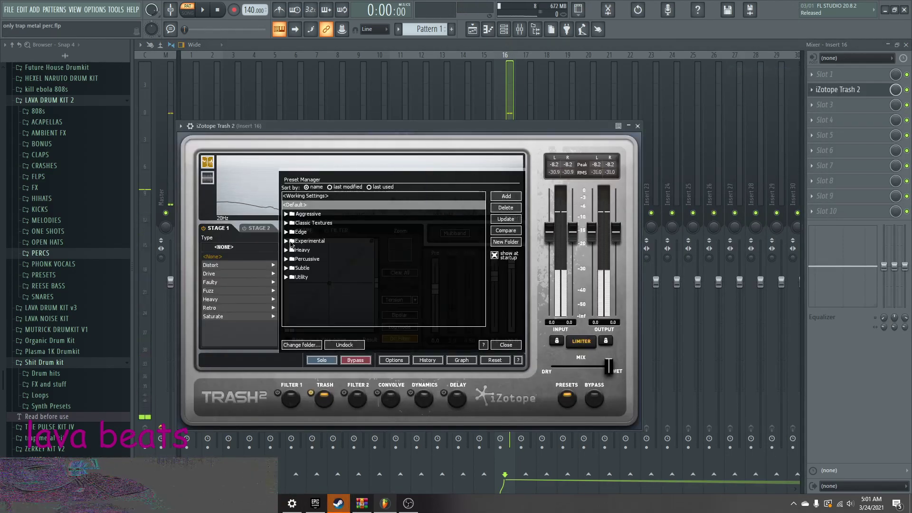
- Audition several Experimental presets in iZotope Trash 2 on COUNTER M with test notes, ending on Terror Strike
{"action": "left_click_drag", "start_coordinate": [415, 119], "coordinate": [421, 118]}
{"action": "scroll", "coordinate": [356, 278], "scroll_direction": "down", "scroll_amount": 5}
{"action": "left_click", "coordinate": [351, 257]}
{"action": "left_click", "coordinate": [421, 117]}
{"action": "key", "text": "q"}
{"action": "scroll", "coordinate": [356, 278], "scroll_direction": "down", "scroll_amount": 6}
{"action": "left_click", "coordinate": [347, 268]}
{"action": "left_click_drag", "start_coordinate": [406, 117], "coordinate": [443, 78]}
{"action": "key", "text": "q"}
{"action": "scroll", "coordinate": [377, 255], "scroll_direction": "down", "scroll_amount": 4}
{"action": "left_click", "coordinate": [377, 255]}
{"action": "scroll", "coordinate": [361, 247], "scroll_direction": "down", "scroll_amount": 6}
{"action": "left_click", "coordinate": [333, 272]}
{"action": "left_click", "coordinate": [440, 115]}
{"action": "key", "text": "q"}
{"action": "scroll", "coordinate": [361, 238], "scroll_direction": "down", "scroll_amount": 4}
{"action": "left_click", "coordinate": [328, 249]}
{"action": "scroll", "coordinate": [368, 228], "scroll_direction": "down", "scroll_amount": 3}
{"action": "left_click", "coordinate": [345, 257]}
{"action": "key", "text": "w"}
{"action": "scroll", "coordinate": [334, 238], "scroll_direction": "down", "scroll_amount": 1}
{"action": "left_click", "coordinate": [323, 249]}
{"action": "scroll", "coordinate": [354, 225], "scroll_direction": "down", "scroll_amount": 2}
{"action": "key", "text": "y"}
{"action": "left_click", "coordinate": [343, 240]}
{"action": "scroll", "coordinate": [342, 245], "scroll_direction": "down", "scroll_amount": 2}
{"action": "left_click", "coordinate": [342, 233]}
{"action": "key", "text": "q"}
- Load Fruity Reeverb 2 in slot 4 of Insert 16
{"action": "left_click", "coordinate": [825, 104]}
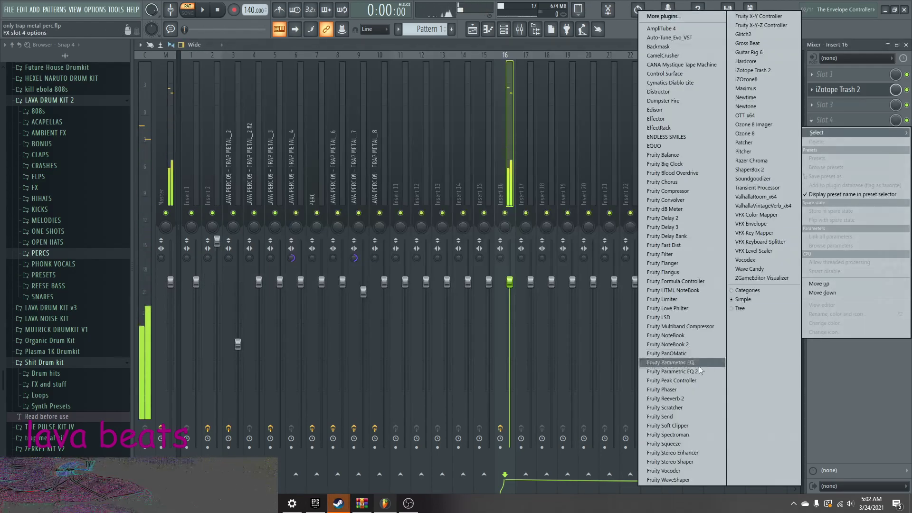
{"action": "left_click", "coordinate": [682, 400]}
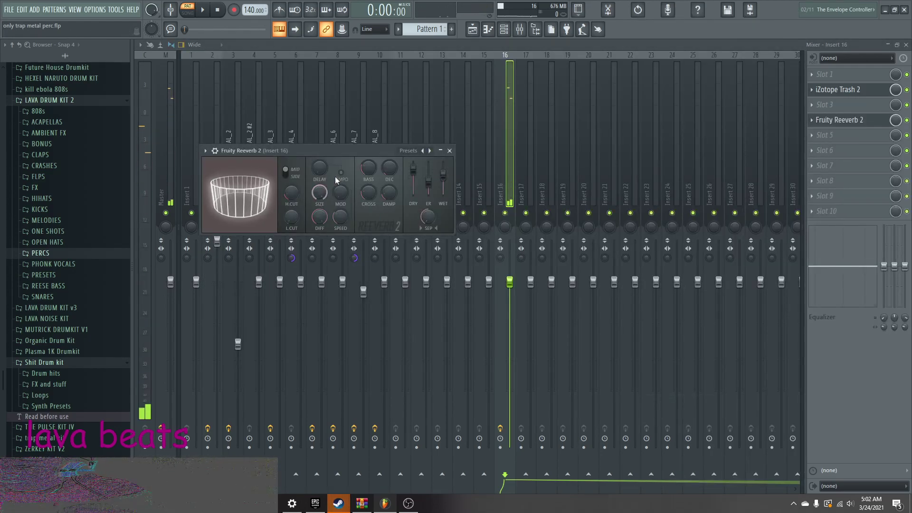
- Write one bar of alternating C5 and C#5 notes, one per beat, in the COUNTER M piano roll
{"action": "left_click", "coordinate": [503, 29]}
{"action": "right_click", "coordinate": [304, 249]}
{"action": "left_click", "coordinate": [328, 247]}
{"action": "key", "text": "space"}
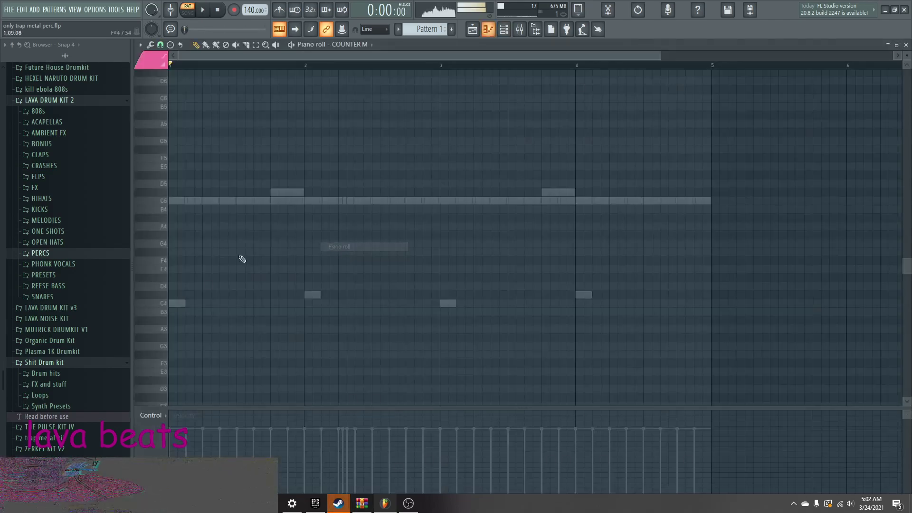
{"action": "key", "text": "space"}
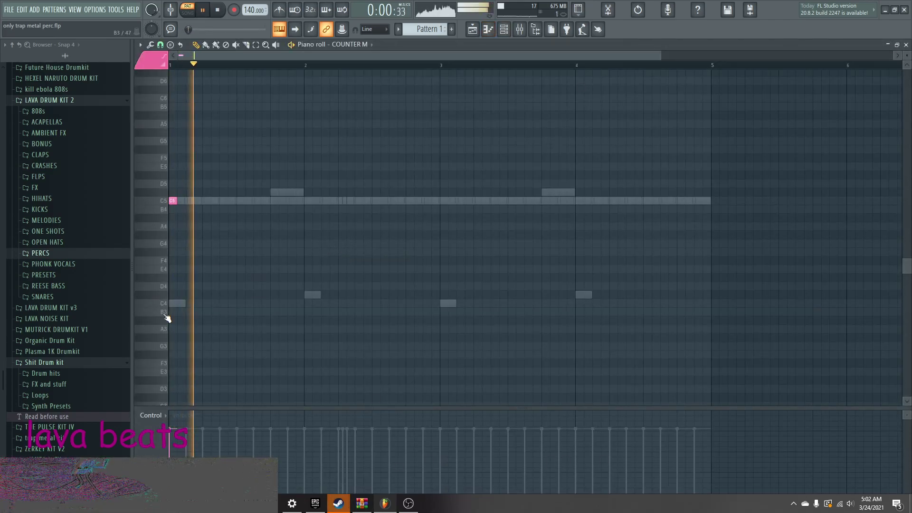
{"action": "left_click_drag", "start_coordinate": [211, 192], "coordinate": [206, 192]}
{"action": "left_click", "coordinate": [240, 201]}
{"action": "left_click", "coordinate": [275, 192]}
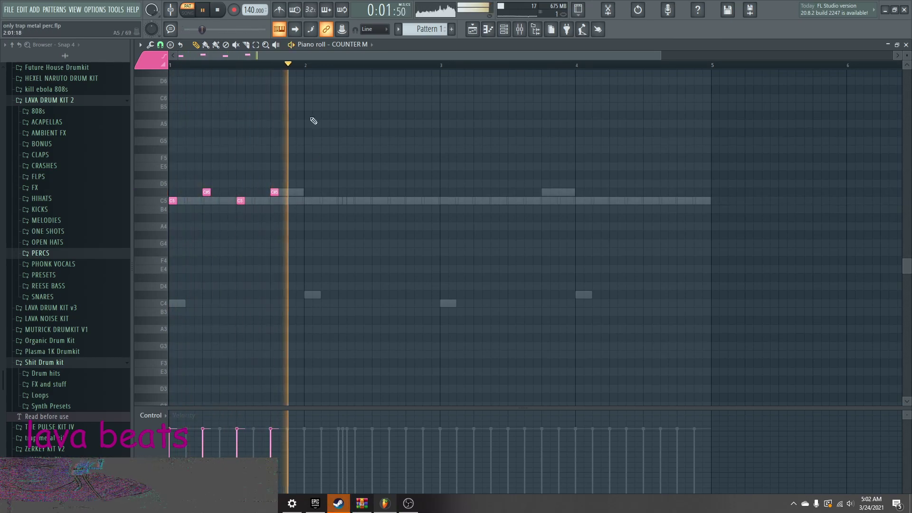
- Duplicate the one-bar COUNTER M phrase three times to fill four bars and show the channel rack
{"action": "key", "text": "ctrl+a"}
{"action": "key", "text": "ctrl+b"}
{"action": "key", "text": "ctrl+b"}
{"action": "key", "text": "ctrl+b"}
{"action": "left_click", "coordinate": [504, 29]}
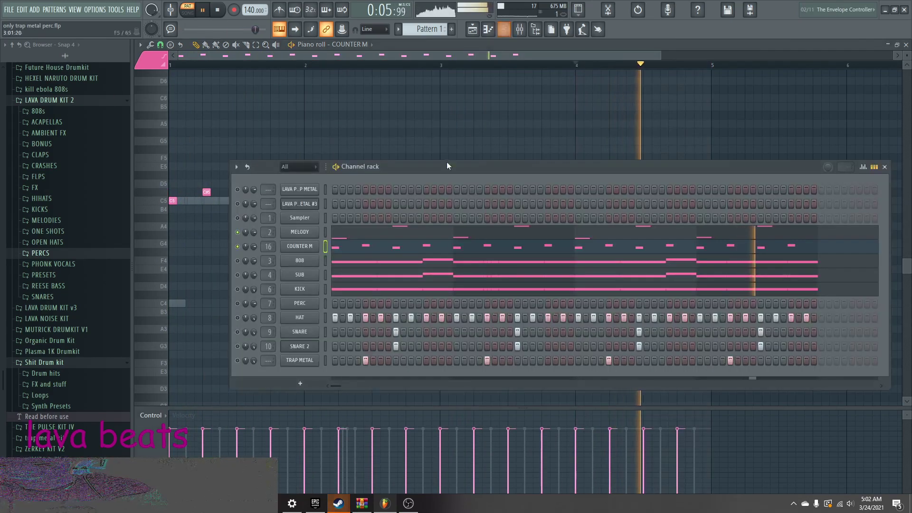
- Switch iZotope Trash 2 on Insert 16 to the Wide Broken Beautiful preset
{"action": "left_click", "coordinate": [520, 29]}
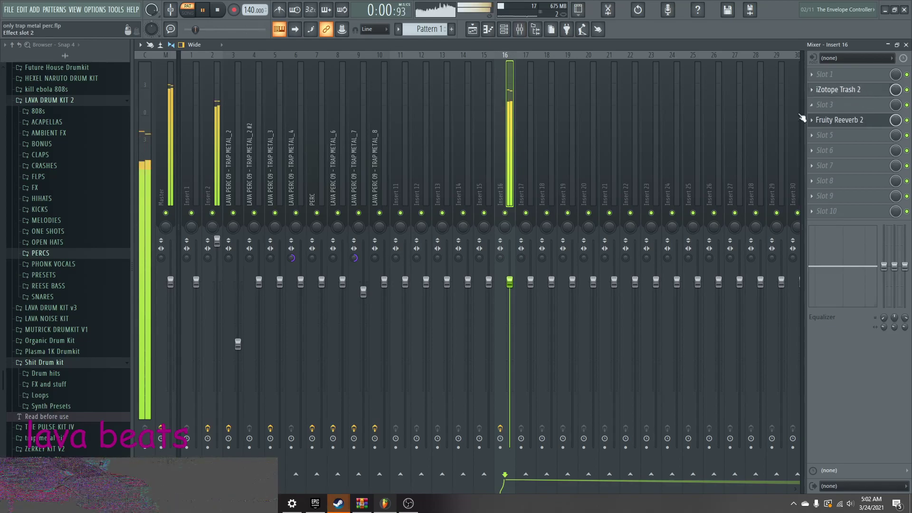
{"action": "left_click", "coordinate": [836, 89]}
{"action": "scroll", "coordinate": [361, 233], "scroll_direction": "down", "scroll_amount": 10}
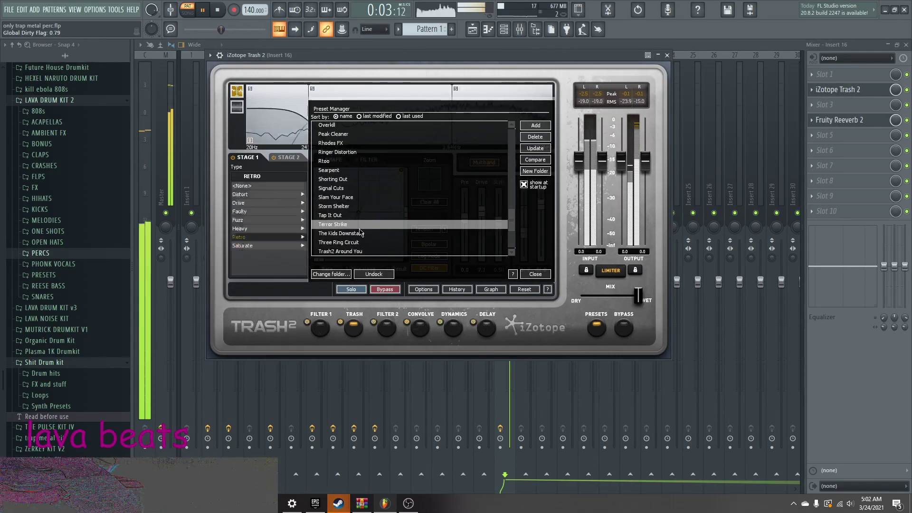
{"action": "scroll", "coordinate": [362, 232], "scroll_direction": "down", "scroll_amount": 4}
{"action": "left_click", "coordinate": [363, 208]}
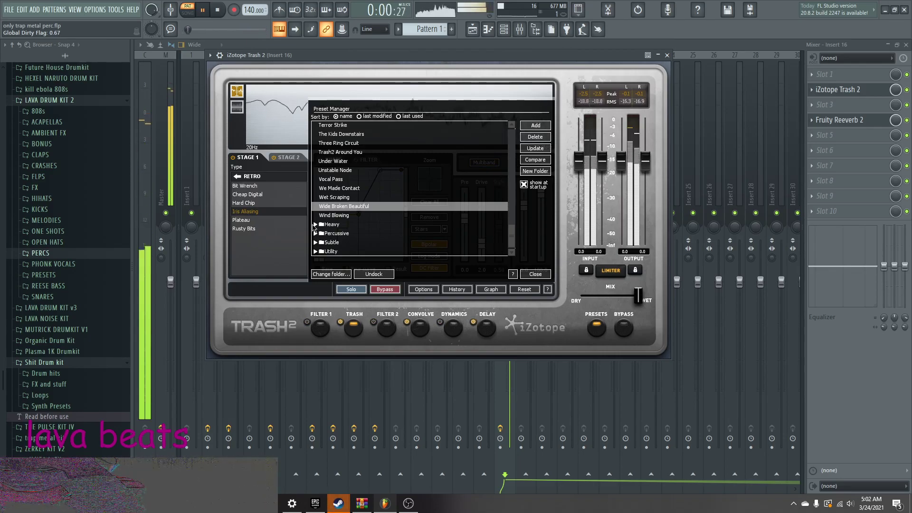
- Add Fruity Parametric EQ 2 in slot 8 of Insert 16 and apply the 20Hz + 18kHz cut preset
{"action": "left_click", "coordinate": [825, 181]}
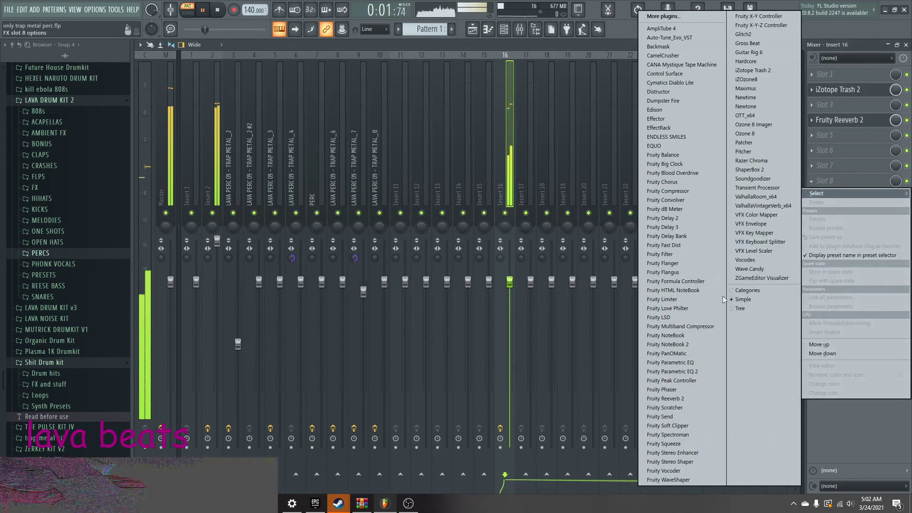
{"action": "left_click", "coordinate": [682, 372]}
{"action": "left_click", "coordinate": [420, 101]}
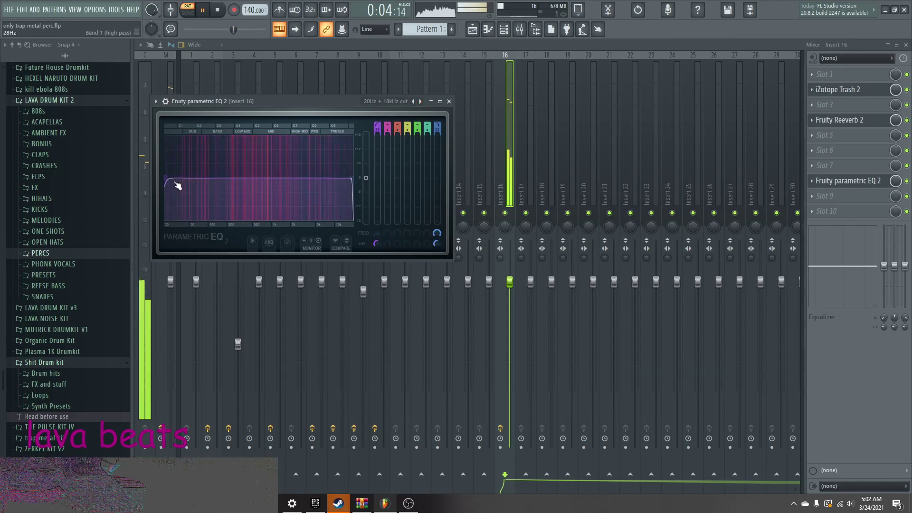
- Raise the high-pass frequency of the parametric EQ on Insert 16, close it and bring up the channel rack
{"action": "left_click_drag", "start_coordinate": [175, 183], "coordinate": [239, 178]}
{"action": "left_click", "coordinate": [449, 101]}
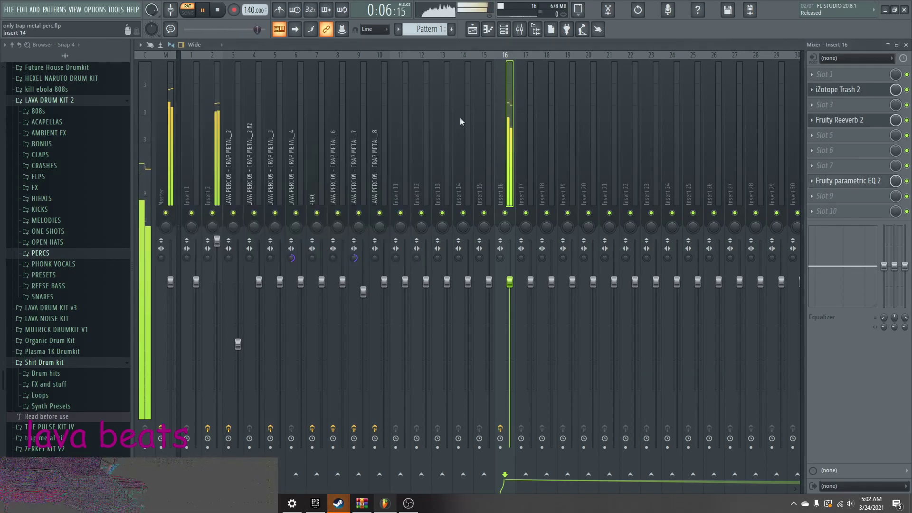
{"action": "left_click", "coordinate": [507, 31]}
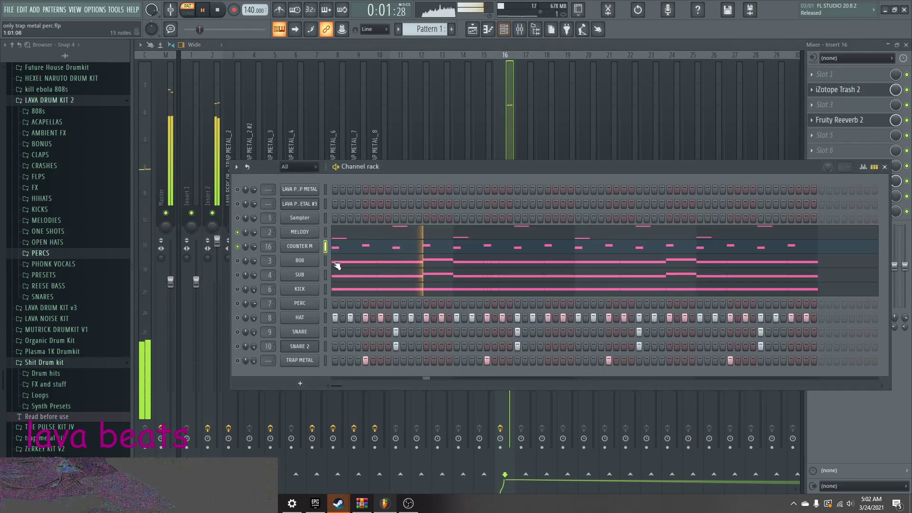
{"action": "left_click_drag", "start_coordinate": [294, 166], "coordinate": [429, 142]}
- Add Fruity Parametric EQ 2 with its level raised about 2.9 dB in slot 9 of TRAP METAL_2, and raise the TRAP METAL_2 #2 fader
{"action": "left_click", "coordinate": [264, 170]}
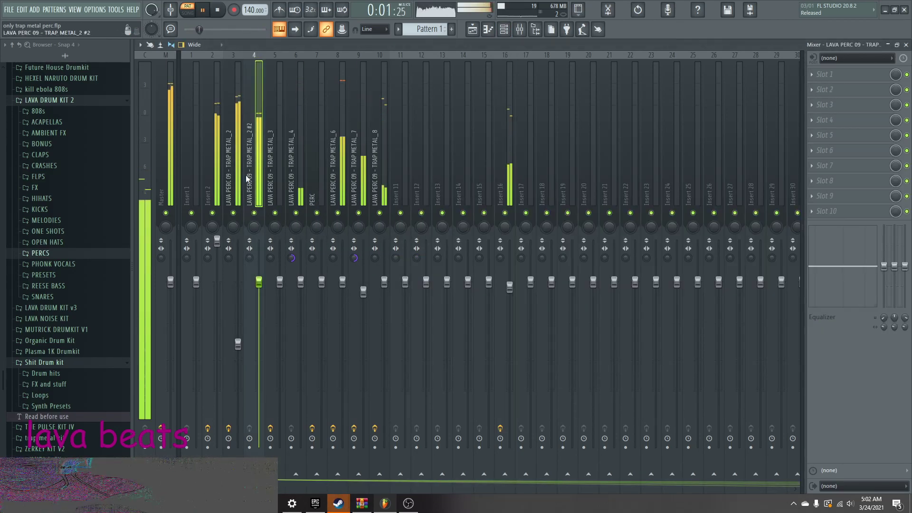
{"action": "left_click", "coordinate": [237, 189]}
{"action": "left_click", "coordinate": [824, 195]}
{"action": "left_click", "coordinate": [679, 362]}
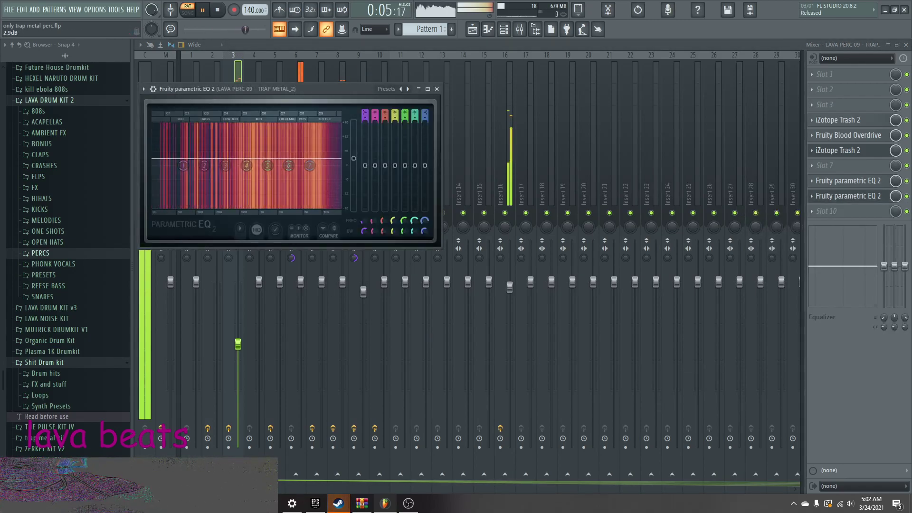
{"action": "left_click", "coordinate": [436, 89]}
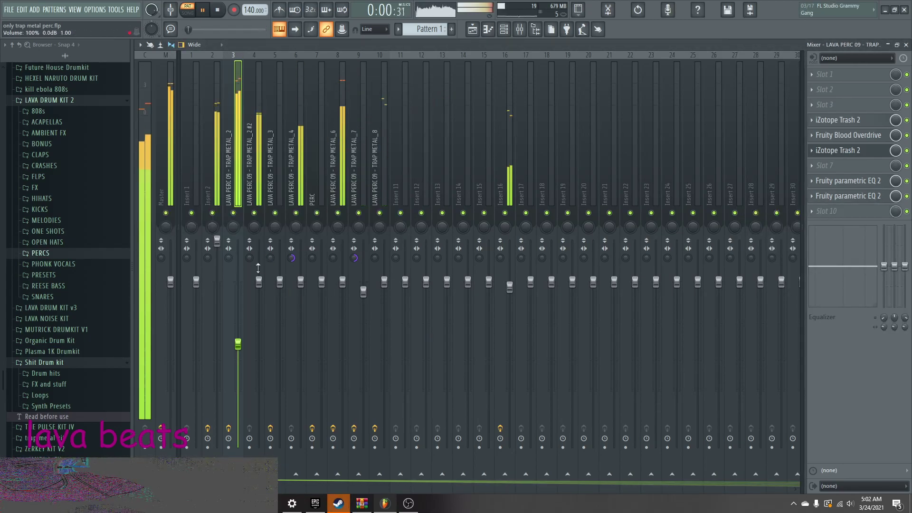
{"action": "left_click_drag", "start_coordinate": [259, 263], "coordinate": [259, 246]}
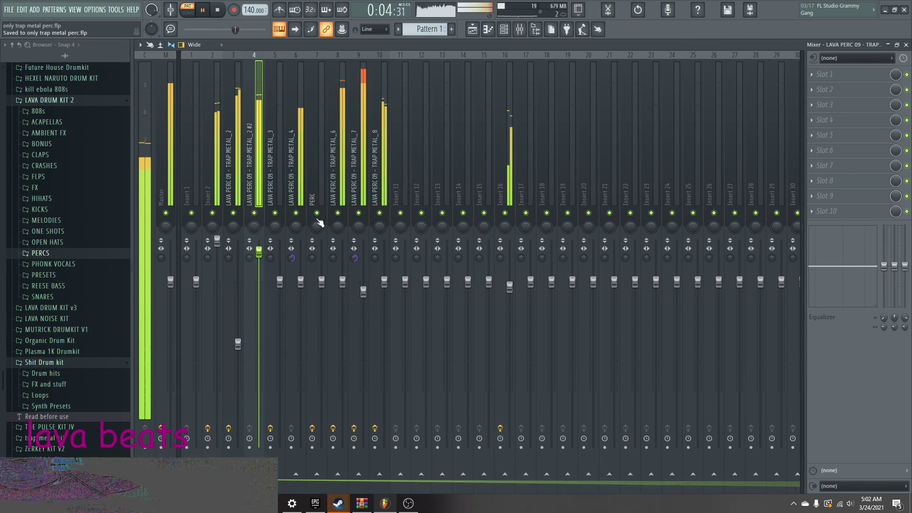
- Add Fruity Fast Dist in slot 6 of Insert 16 and lower that track's volume to about 90%
{"action": "left_click", "coordinate": [516, 148]}
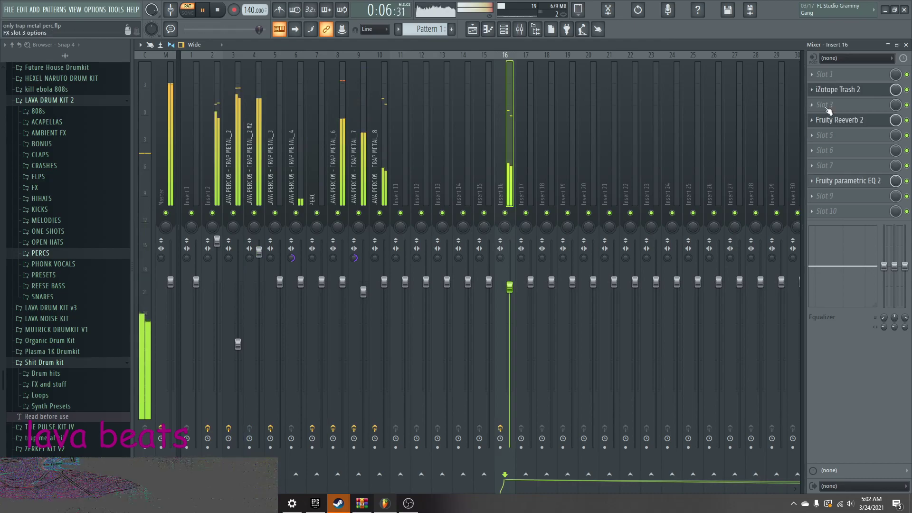
{"action": "left_click", "coordinate": [836, 149]}
{"action": "left_click", "coordinate": [687, 246]}
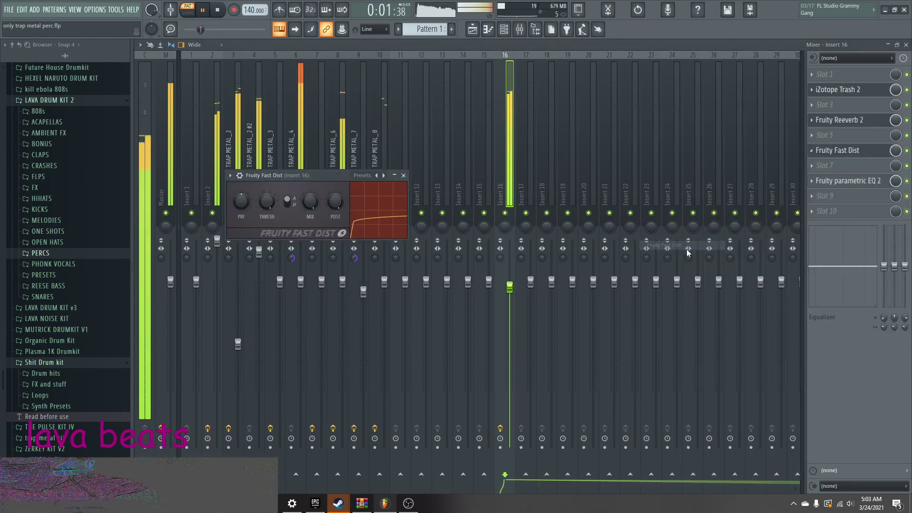
{"action": "left_click_drag", "start_coordinate": [512, 287], "coordinate": [511, 297]}
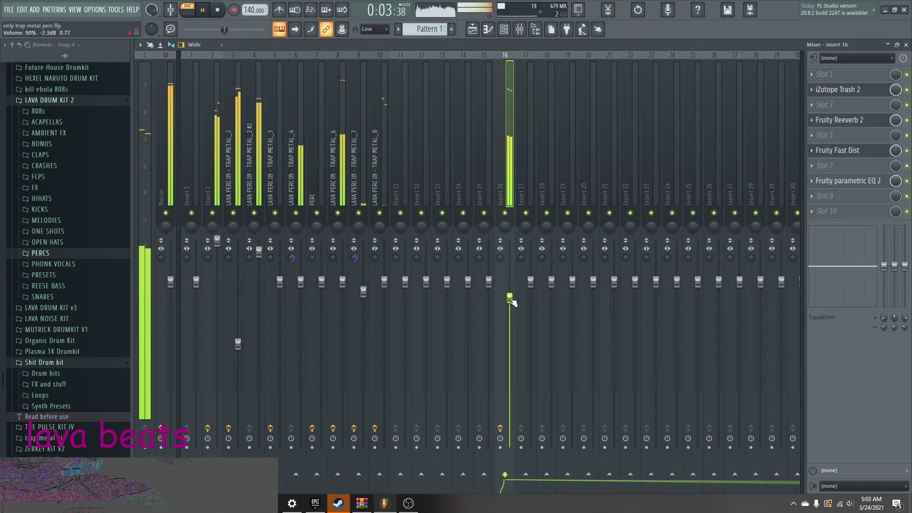
- Close the mixer, leave the playlist empty and split Pattern 1 into a separate pattern for each channel
{"action": "left_click", "coordinate": [906, 44]}
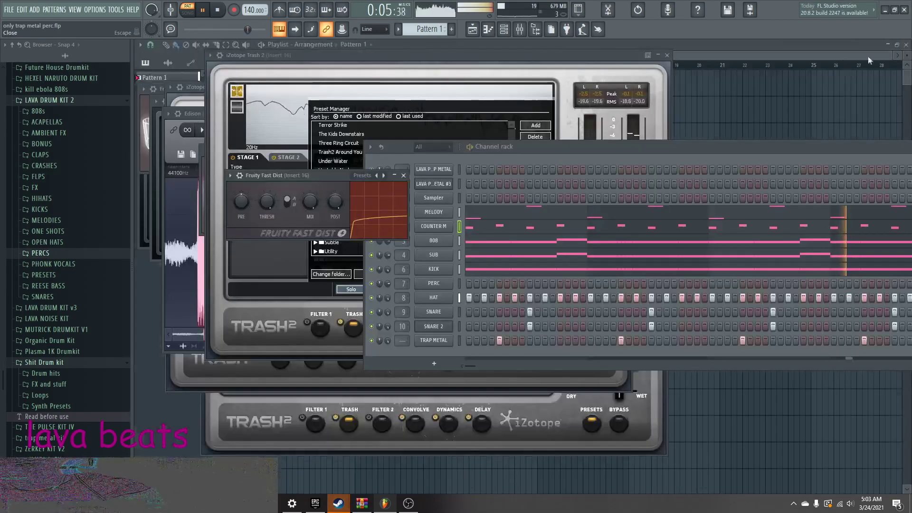
{"action": "left_click_drag", "start_coordinate": [662, 59], "coordinate": [655, 96]}
{"action": "left_click", "coordinate": [711, 83]}
{"action": "right_click", "coordinate": [711, 83]}
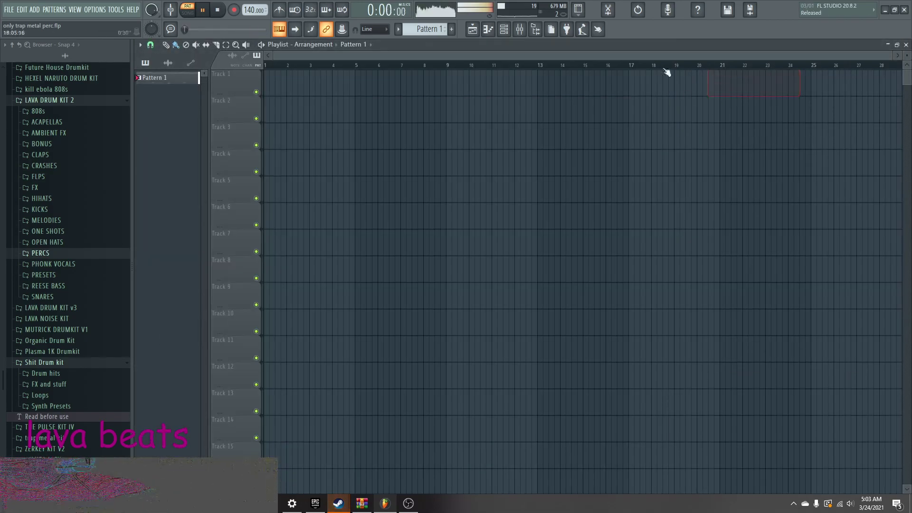
{"action": "left_click", "coordinate": [399, 32]}
{"action": "left_click", "coordinate": [449, 178]}
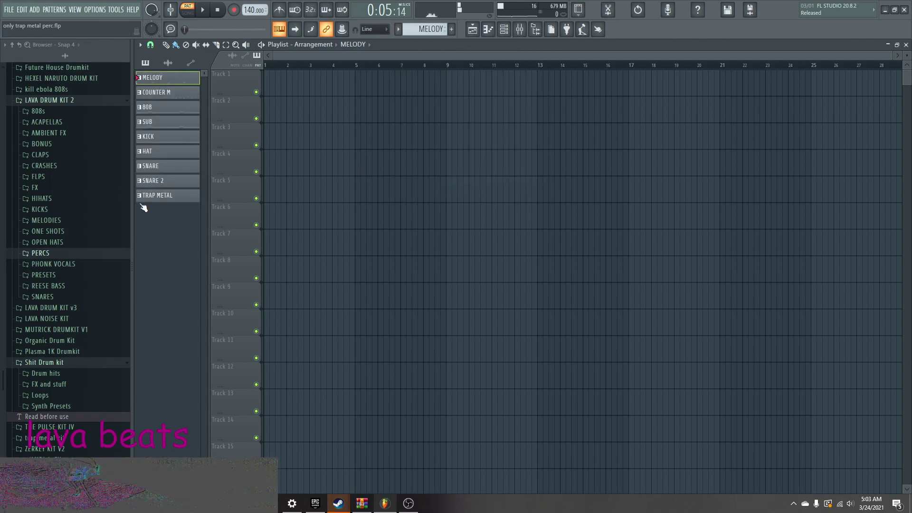
- Place all nine channel patterns at bar 1 on Tracks 1 to 9 and duplicate the four-bar block ten times
{"action": "left_click_drag", "start_coordinate": [182, 188], "coordinate": [274, 75]}
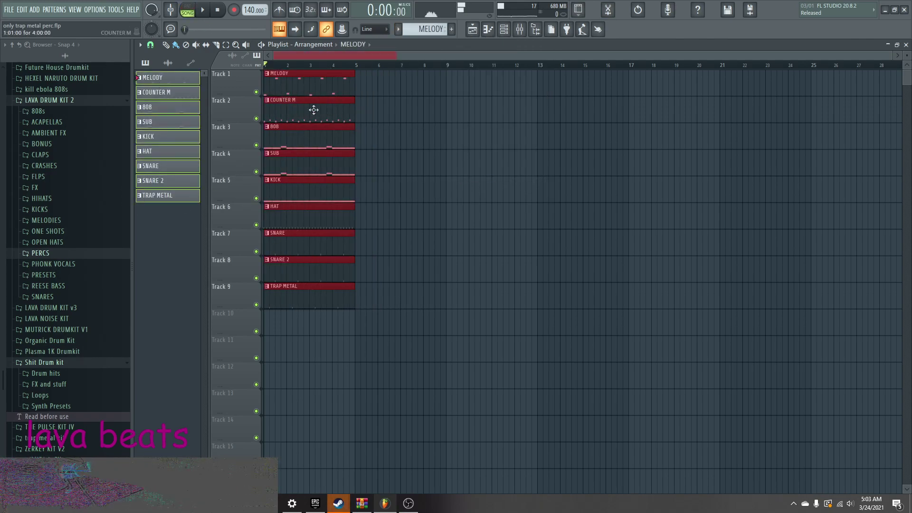
{"action": "key", "text": "ctrl+b"}
{"action": "key", "text": "ctrl+b"}
{"action": "key", "text": "ctrl+b"}
{"action": "key", "text": "ctrl+b"}
{"action": "key", "text": "ctrl+b"}
{"action": "key", "text": "ctrl+b"}
{"action": "key", "text": "ctrl+b"}
{"action": "key", "text": "ctrl+b"}
{"action": "key", "text": "ctrl+b"}
{"action": "key", "text": "ctrl+b"}
- Delete the clips on Tracks 2 to 9 before bar 13 and copy a HAT clip to bar 9
{"action": "mouse_move", "coordinate": [287, 296]}
{"action": "left_mouse_down"}
{"action": "mouse_move", "coordinate": [288, 107]}
{"action": "mouse_move", "coordinate": [305, 387]}
{"action": "left_mouse_up"}
{"action": "key", "text": "space"}
{"action": "right_click", "coordinate": [387, 136]}
{"action": "left_click_drag", "start_coordinate": [389, 118], "coordinate": [382, 295]}
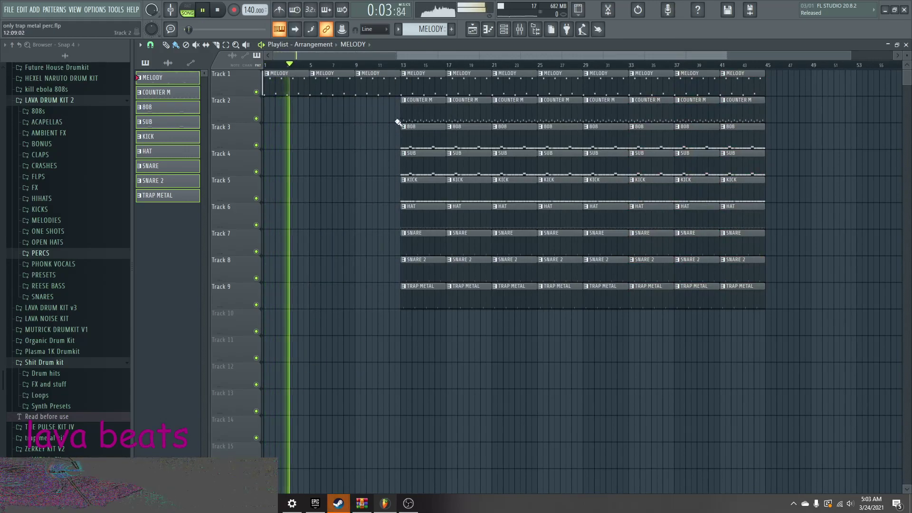
{"action": "left_click_drag", "start_coordinate": [432, 209], "coordinate": [387, 222]}
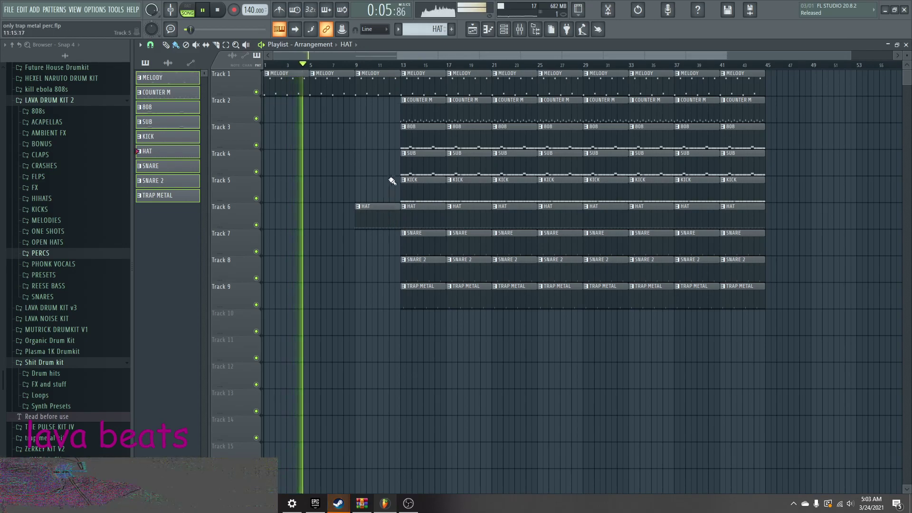
- Try COUNTER M clips at bars 5 and 9, and delete every COUNTER M clip before bar 17
{"action": "left_click_drag", "start_coordinate": [428, 114], "coordinate": [329, 115]}
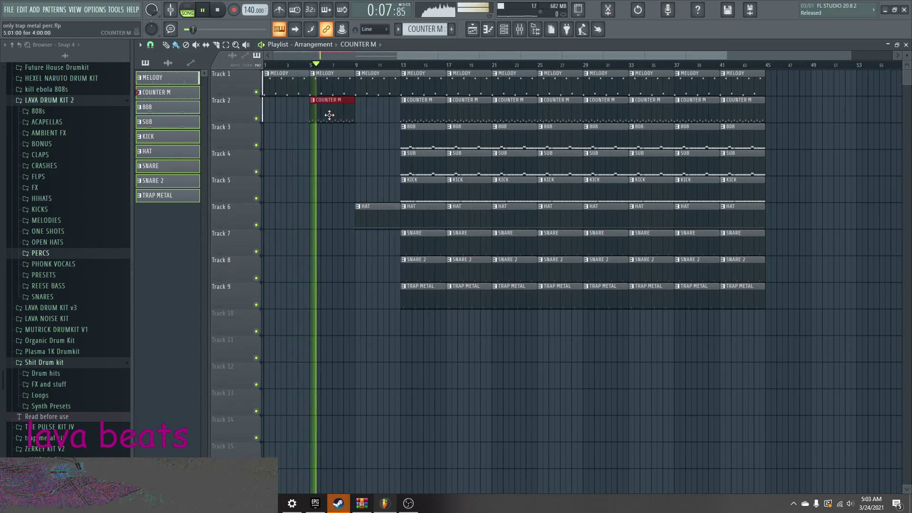
{"action": "key", "text": "ctrl+b"}
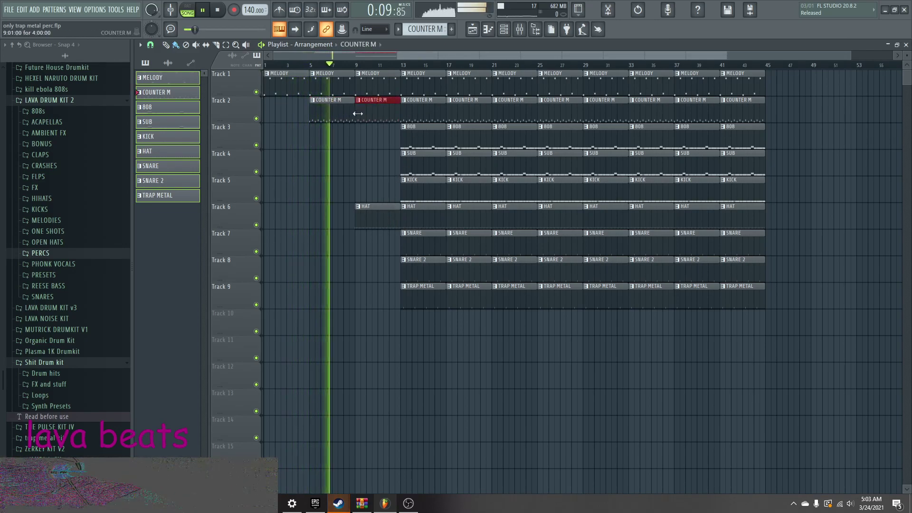
{"action": "right_click", "coordinate": [352, 113]}
{"action": "right_click", "coordinate": [376, 113]}
{"action": "right_click", "coordinate": [408, 112]}
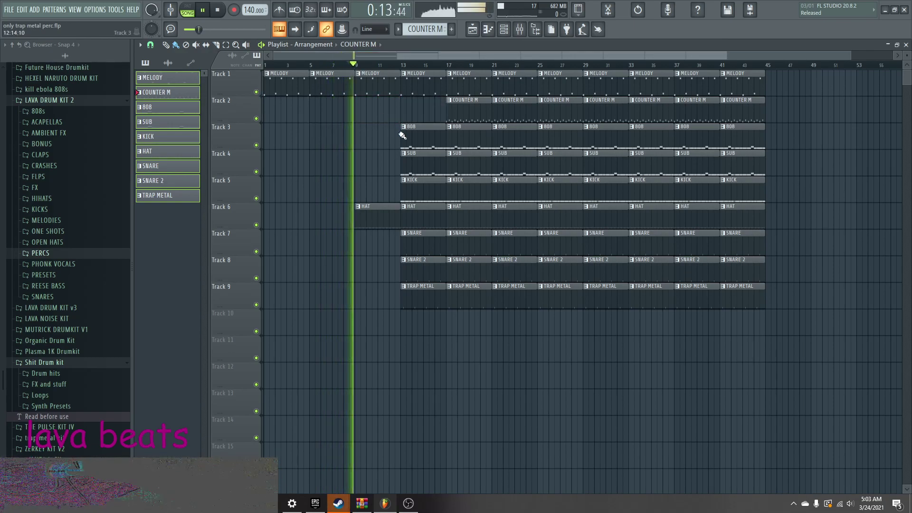
- Delete the COUNTER M clip at bar 17 on Track 2 while playing through the arrangement
{"action": "left_click", "coordinate": [394, 218]}
{"action": "scroll", "coordinate": [393, 218], "scroll_direction": "up", "scroll_amount": 3}
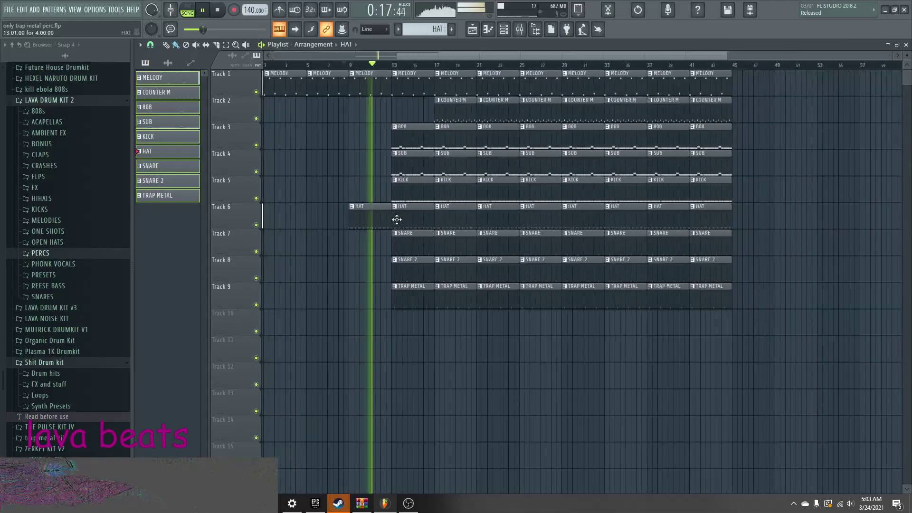
{"action": "scroll", "coordinate": [394, 238], "scroll_direction": "up", "scroll_amount": 3}
{"action": "scroll", "coordinate": [394, 167], "scroll_direction": "down", "scroll_amount": 4}
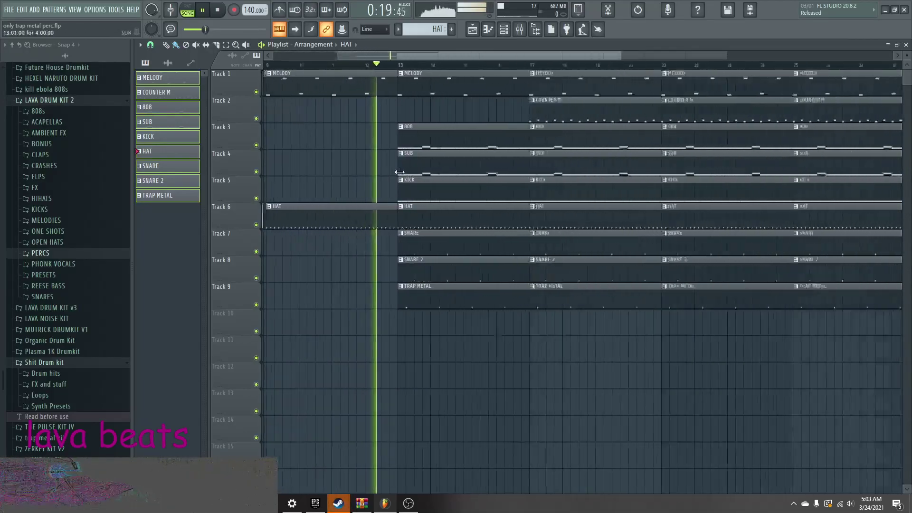
{"action": "scroll", "coordinate": [373, 240], "scroll_direction": "up", "scroll_amount": 2}
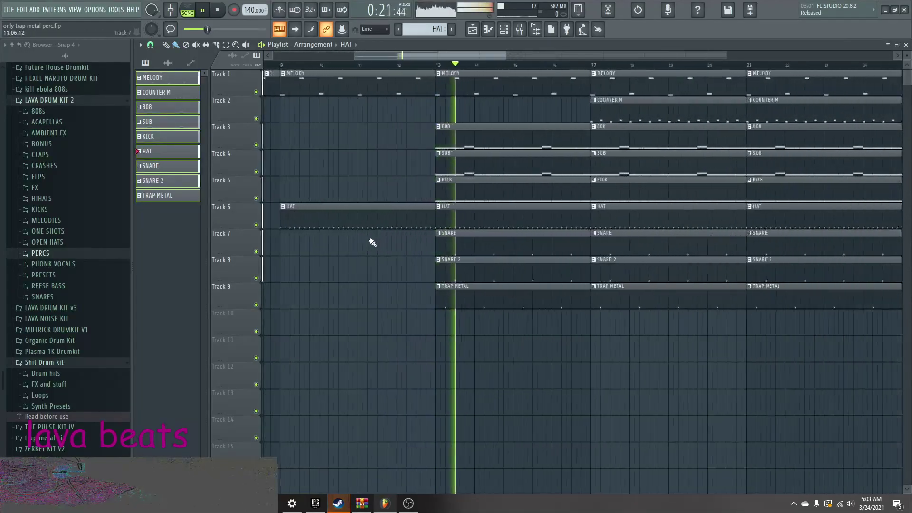
{"action": "scroll", "coordinate": [377, 228], "scroll_direction": "down", "scroll_amount": 5}
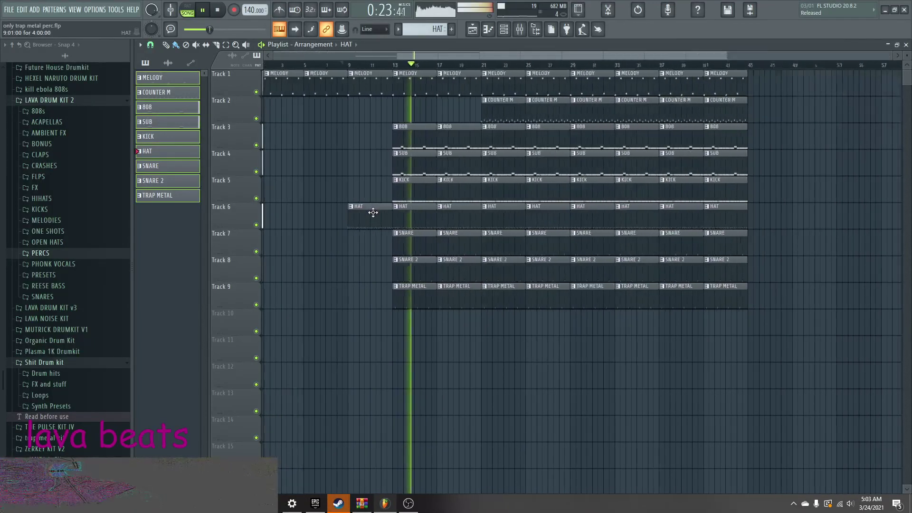
{"action": "scroll", "coordinate": [353, 278], "scroll_direction": "up", "scroll_amount": 3}
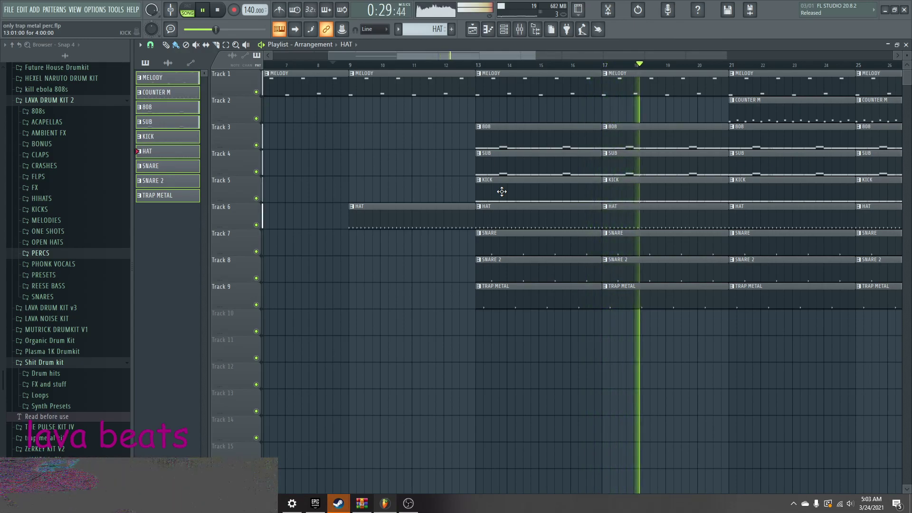
- Make the MELODY clip at bar 21 a unique pattern and show its notes in the channel rack
{"action": "left_click", "coordinate": [732, 74]}
{"action": "left_click", "coordinate": [752, 109]}
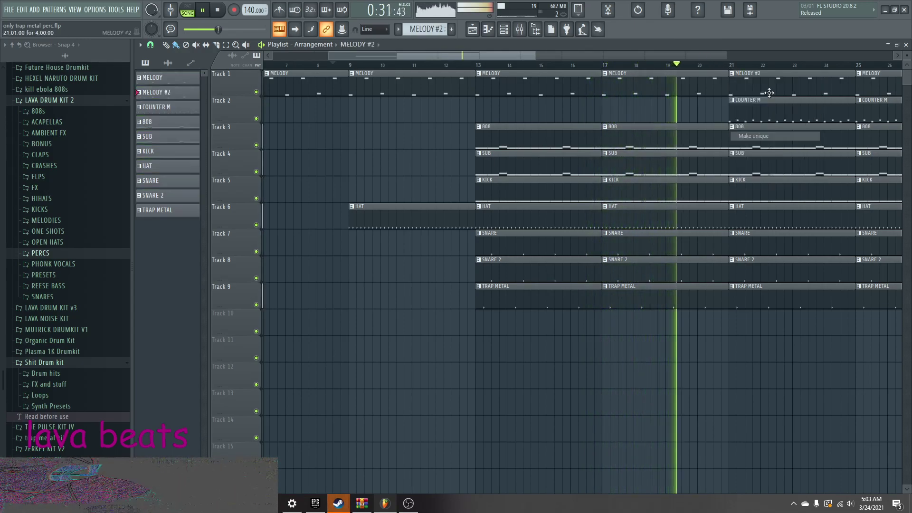
{"action": "left_click", "coordinate": [906, 45]}
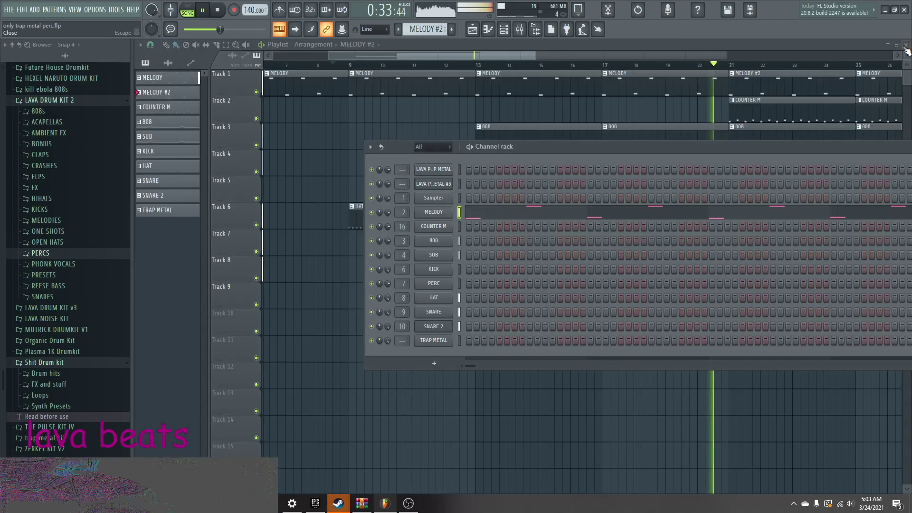
{"action": "left_click", "coordinate": [816, 114]}
- Replace the block at bar 25 with a duplicate of the bar 21 block containing MELODY #2
{"action": "scroll", "coordinate": [814, 110], "scroll_direction": "down", "scroll_amount": 5}
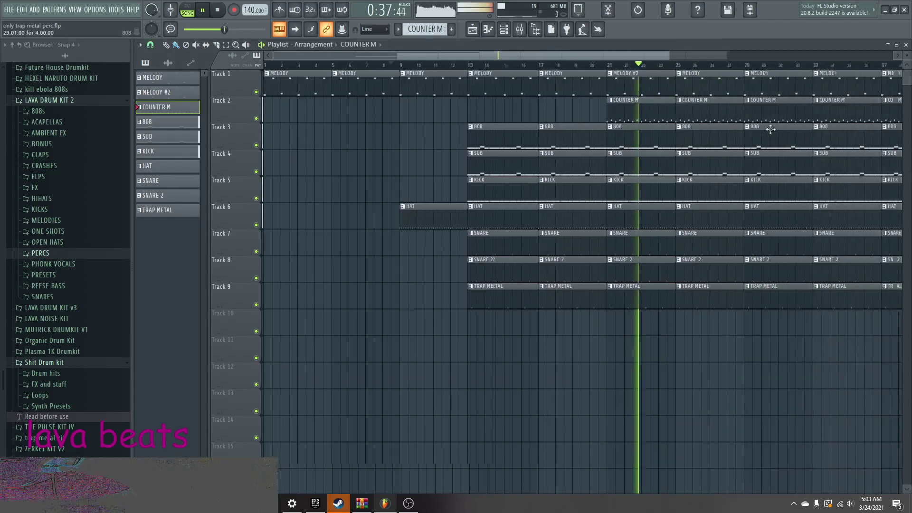
{"action": "right_click", "coordinate": [584, 85]}
{"action": "mouse_move", "coordinate": [567, 351]}
{"action": "left_mouse_down"}
{"action": "mouse_move", "coordinate": [547, 279]}
{"action": "mouse_move", "coordinate": [535, 81]}
{"action": "left_mouse_up"}
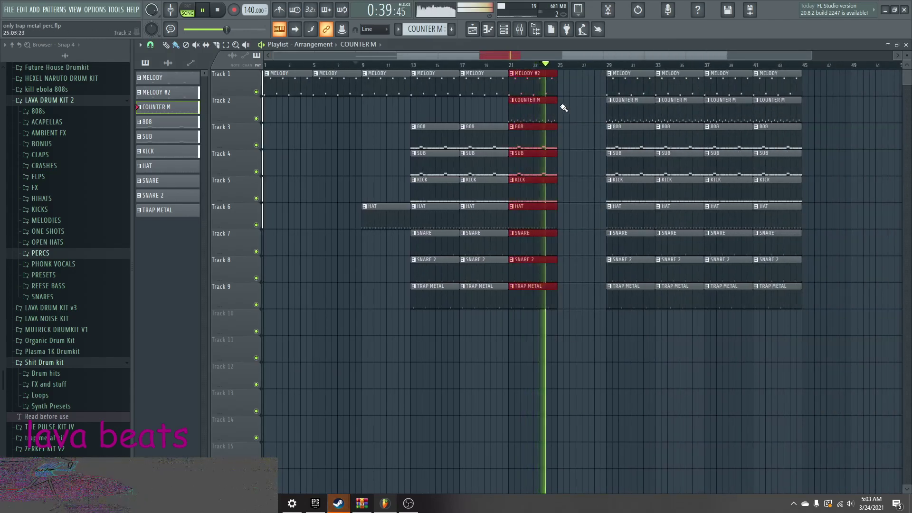
{"action": "key", "text": "ctrl+b"}
{"action": "left_click", "coordinate": [569, 319], "text": "ctrl"}
{"action": "scroll", "coordinate": [568, 305], "scroll_direction": "down", "scroll_amount": 1}
{"action": "left_click_drag", "start_coordinate": [568, 360], "coordinate": [595, 338]}
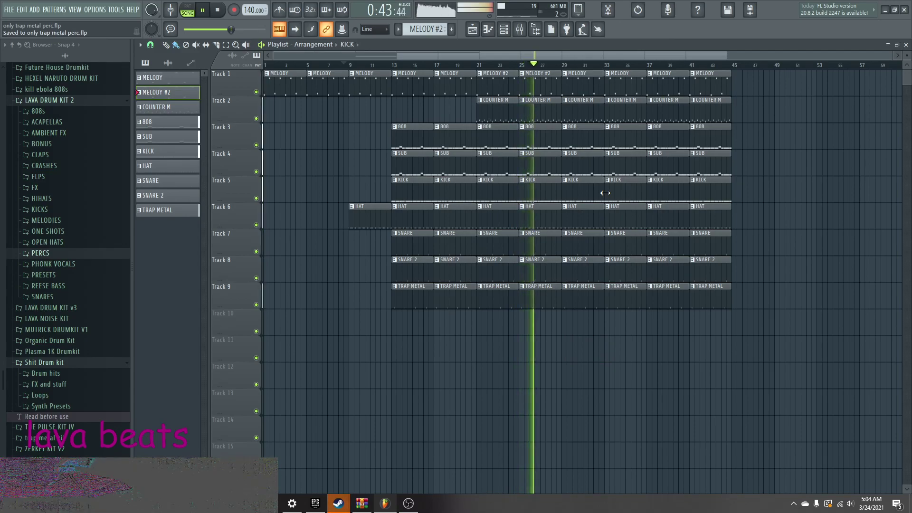
- Add Fruity Parametric EQ 2 in slot 10 of the TRAP METAL_2 mixer track, adjust its treble band and close it
{"action": "left_click", "coordinate": [520, 29]}
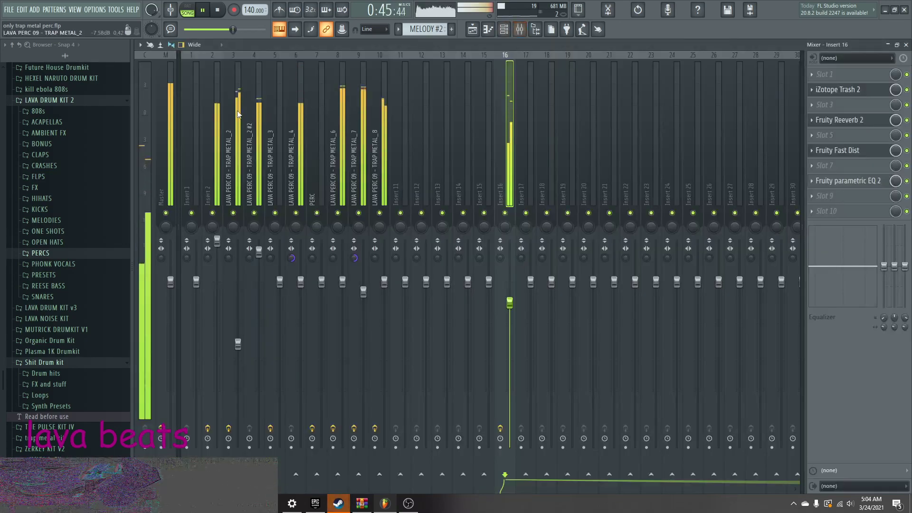
{"action": "left_click", "coordinate": [826, 210]}
{"action": "left_click", "coordinate": [693, 372]}
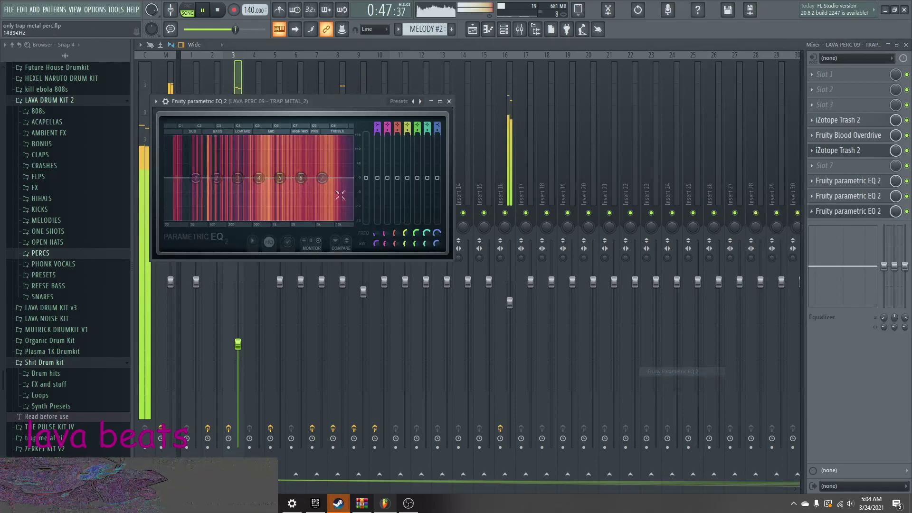
{"action": "right_click", "coordinate": [319, 158]}
{"action": "left_click", "coordinate": [330, 173]}
{"action": "left_click", "coordinate": [449, 101]}
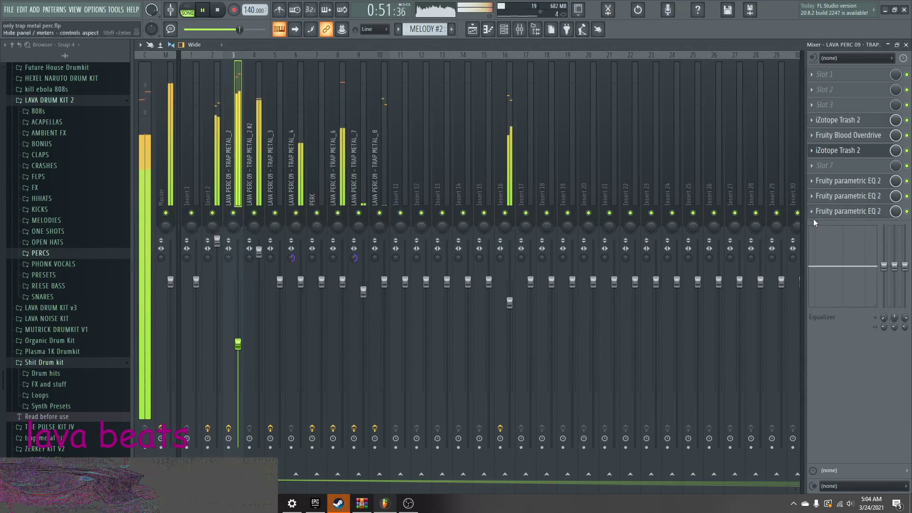
- Add Fruity Parametric EQ 2 in slot 7 of the TRAP METAL_2 track and shift one middle band to a higher frequency
{"action": "left_click", "coordinate": [826, 165]}
{"action": "left_click", "coordinate": [688, 370]}
{"action": "left_click_drag", "start_coordinate": [336, 240], "coordinate": [363, 236]}
{"action": "left_click", "coordinate": [511, 162]}
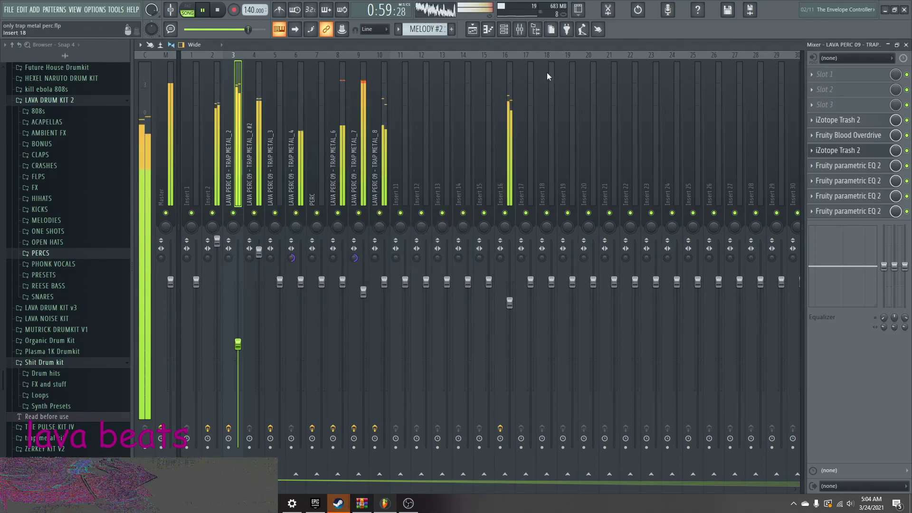
- Delete the Track 2 to 9 clips from bar 37 onward and trim the MELODY clips at the arrangement's end
{"action": "key", "text": "F5"}
{"action": "left_click_drag", "start_coordinate": [665, 108], "coordinate": [666, 320]}
{"action": "left_click", "coordinate": [717, 158]}
{"action": "left_click_drag", "start_coordinate": [716, 297], "coordinate": [719, 112]}
{"action": "right_click", "coordinate": [714, 92]}
{"action": "left_click", "coordinate": [687, 82], "text": "ctrl"}
{"action": "key", "text": "ctrl+b"}
{"action": "left_click", "coordinate": [708, 159]}
{"action": "right_click", "coordinate": [726, 162]}
{"action": "right_click", "coordinate": [714, 93]}
- Select the whole arrangement, copy it so the second section starts at bar 37, and deselect the clips
{"action": "left_click_drag", "start_coordinate": [716, 91], "coordinate": [222, 341]}
{"action": "left_click_drag", "start_coordinate": [292, 91], "coordinate": [677, 87]}
{"action": "scroll", "coordinate": [712, 125], "scroll_direction": "down", "scroll_amount": 2}
{"action": "key", "text": "ctrl+d"}
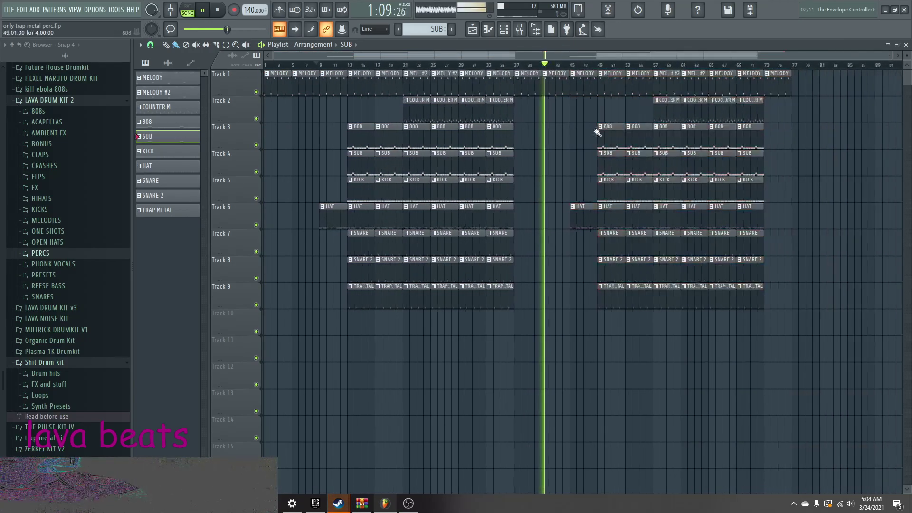
- Move the copied second section four bars earlier so its HAT intro starts at bar 41, and stop playback
{"action": "left_click_drag", "start_coordinate": [869, 108], "coordinate": [559, 354]}
{"action": "left_click_drag", "start_coordinate": [843, 88], "coordinate": [543, 91]}
{"action": "left_click_drag", "start_coordinate": [556, 87], "coordinate": [528, 87]}
{"action": "left_click", "coordinate": [723, 89]}
{"action": "key", "text": "space"}
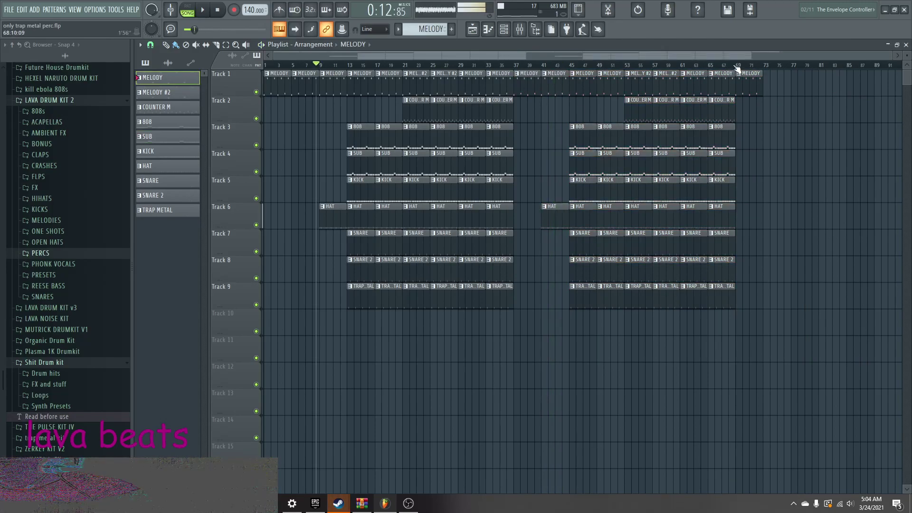
- Choose the KICK pattern, open Edison on the Master mixer track and clear its old recording
{"action": "double_click", "coordinate": [364, 183]}
{"action": "key", "text": "F9"}
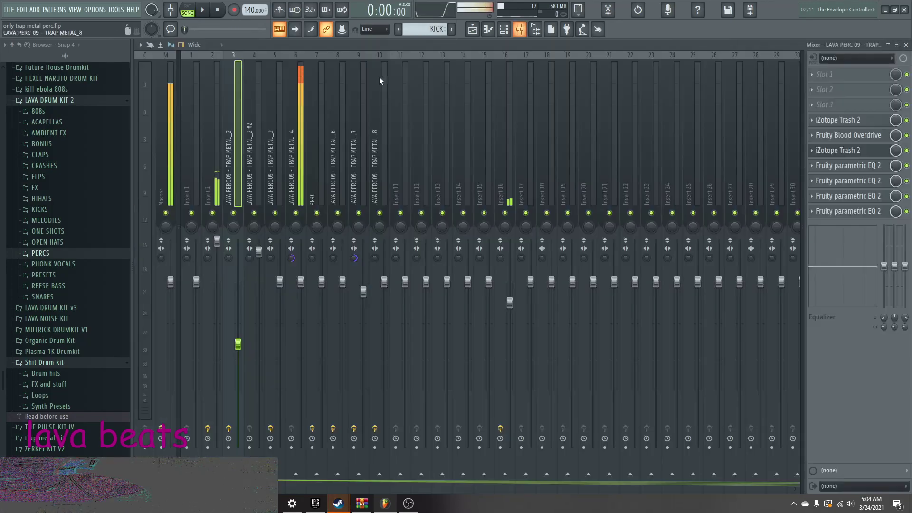
{"action": "left_click", "coordinate": [172, 109]}
{"action": "left_click", "coordinate": [844, 75]}
{"action": "key", "text": "Delete"}
{"action": "left_click", "coordinate": [269, 130]}
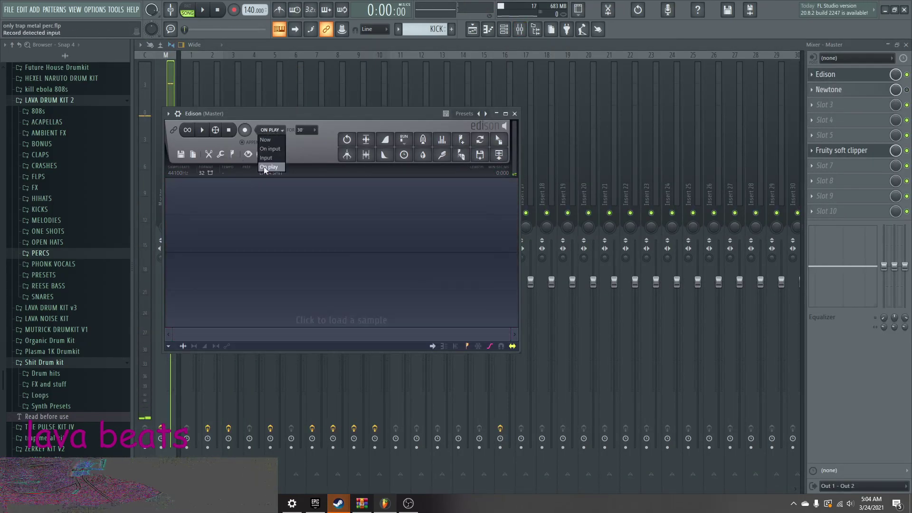
{"action": "left_click_drag", "start_coordinate": [253, 109], "coordinate": [310, 117]}
- Set Edison's record mode to Now and record a single hit of the kick sound
{"action": "left_click", "coordinate": [330, 139]}
{"action": "left_click", "coordinate": [308, 140]}
{"action": "key", "text": "q"}
{"action": "left_click", "coordinate": [319, 140]}
{"action": "left_click", "coordinate": [295, 140]}
{"action": "left_click", "coordinate": [294, 139]}
{"action": "left_click", "coordinate": [415, 165]}
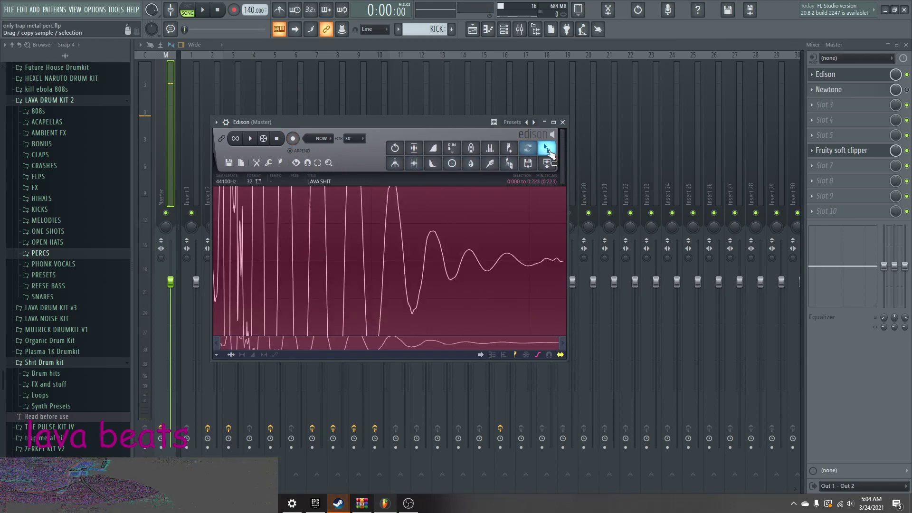
- Place the recorded kick hit as a reversed audio clip on Track 2, ending exactly at bar 13
{"action": "key", "text": "F7"}
{"action": "left_click", "coordinate": [907, 45]}
{"action": "left_click_drag", "start_coordinate": [547, 149], "coordinate": [385, 113]}
{"action": "double_click", "coordinate": [376, 110]}
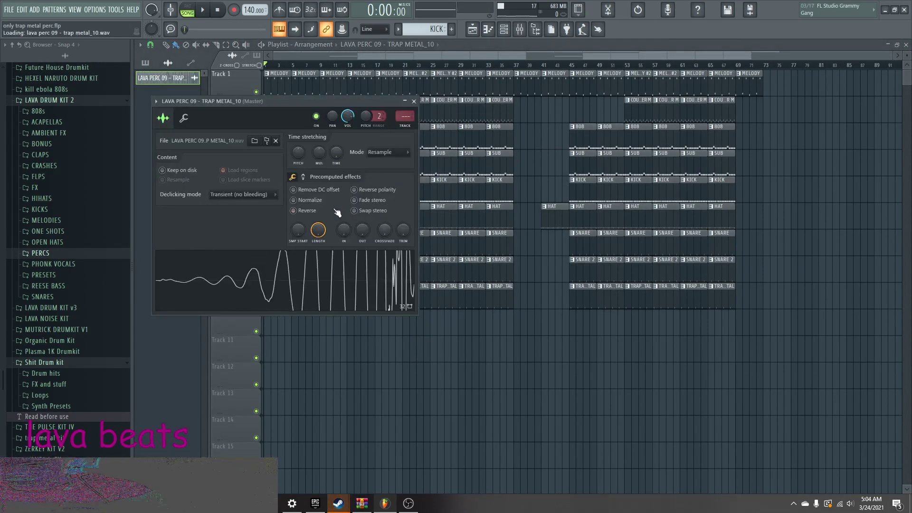
{"action": "left_click", "coordinate": [414, 101]}
{"action": "scroll", "coordinate": [370, 126], "scroll_direction": "up", "scroll_amount": 6}
{"action": "left_click_drag", "start_coordinate": [402, 114], "coordinate": [453, 111]}
{"action": "scroll", "coordinate": [463, 117], "scroll_direction": "up", "scroll_amount": 5}
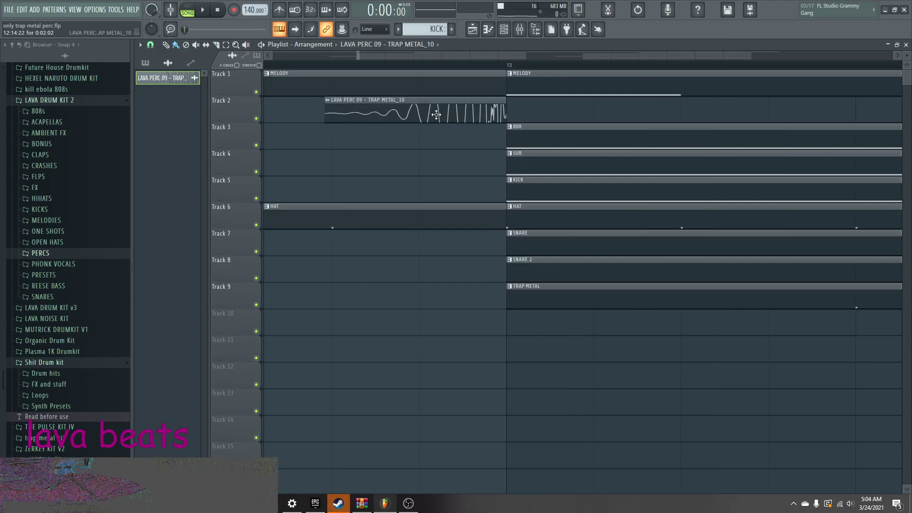
- Copy the reversed clip on Track 2 so it also leads into bars 21, 45 and 53, checking the transitions in playback
{"action": "key", "text": "space"}
{"action": "scroll", "coordinate": [356, 113], "scroll_direction": "down", "scroll_amount": 8}
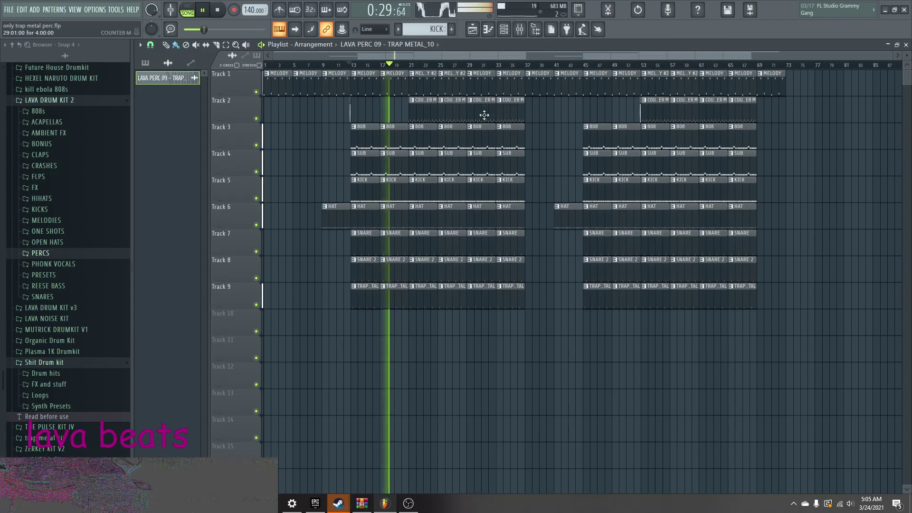
{"action": "left_click", "coordinate": [486, 115]}
{"action": "left_click_drag", "start_coordinate": [628, 65], "coordinate": [569, 65]}
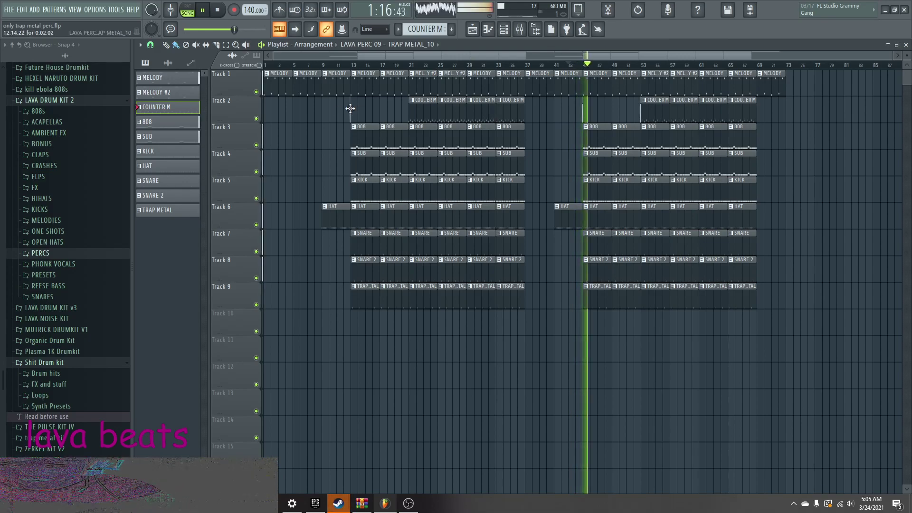
{"action": "left_click", "coordinate": [635, 65]}
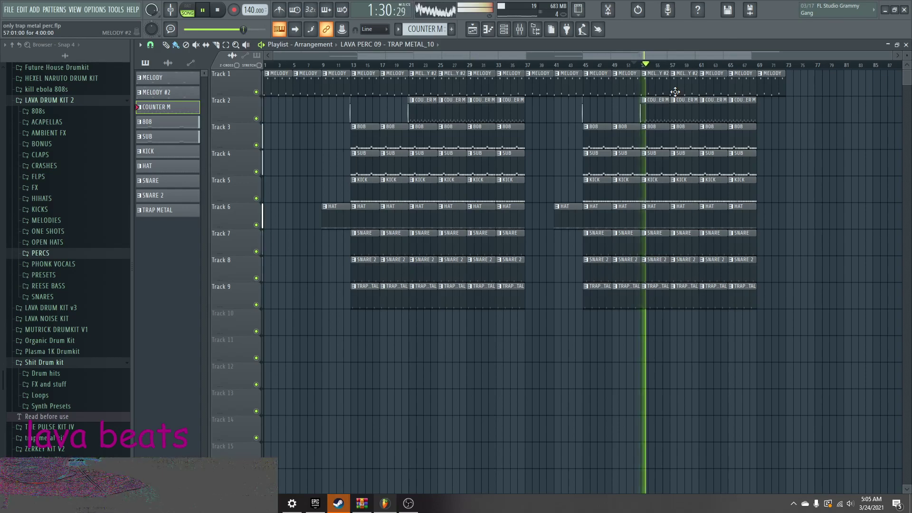
- Delete the last two COUNTER M clips from each section on Track 2 and replay the song's start briefly
{"action": "right_click", "coordinate": [510, 112]}
{"action": "right_click", "coordinate": [481, 112]}
{"action": "right_click", "coordinate": [744, 111]}
{"action": "right_click", "coordinate": [715, 108]}
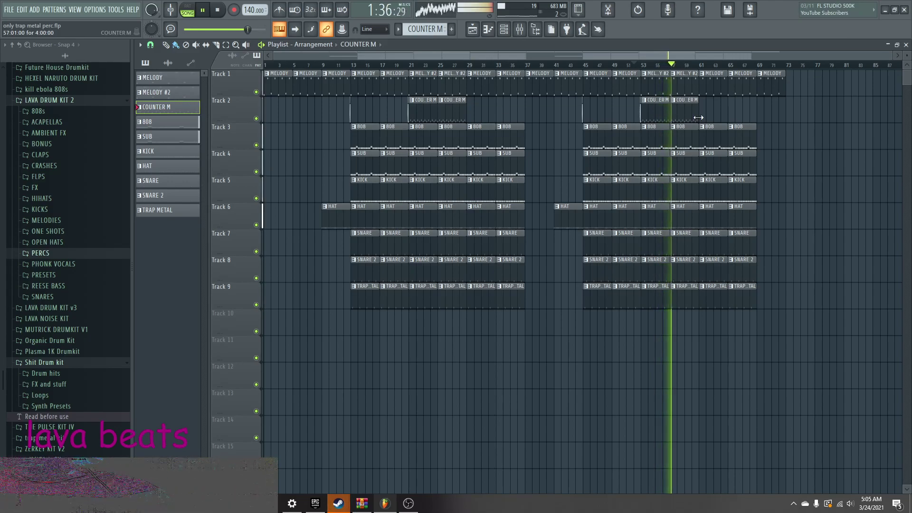
{"action": "key", "text": "space"}
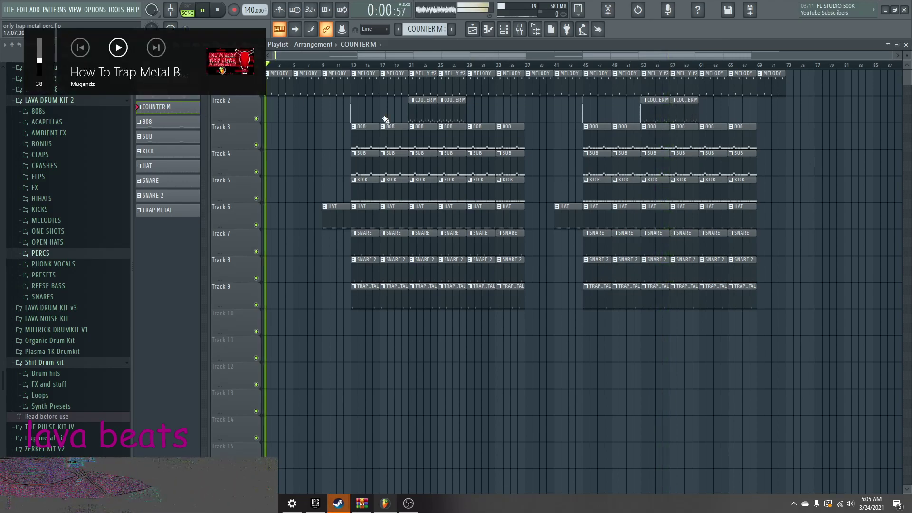
{"action": "key", "text": "space"}
- Add Fruity Love Philter to slot 4 of the Master mixer track
{"action": "key", "text": "F9"}
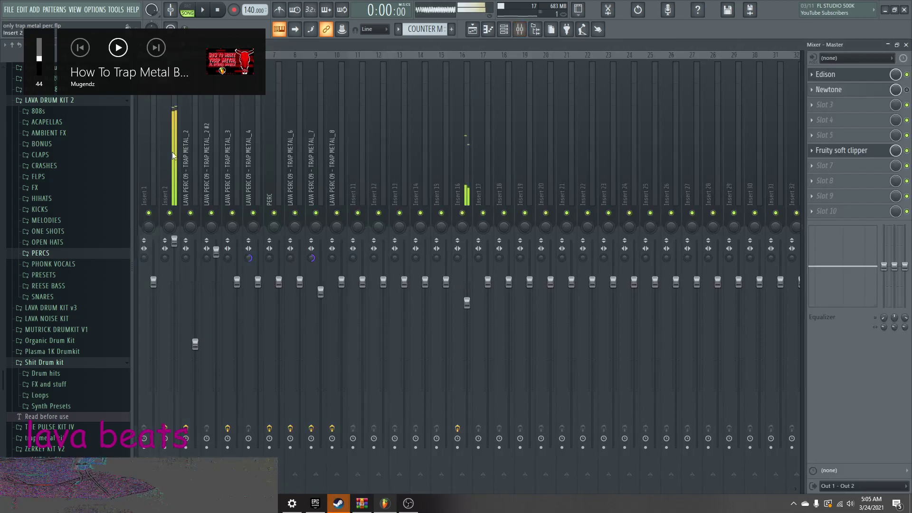
{"action": "left_click", "coordinate": [841, 119]}
{"action": "mouse_move", "coordinate": [846, 131]}
{"action": "left_click", "coordinate": [662, 309]}
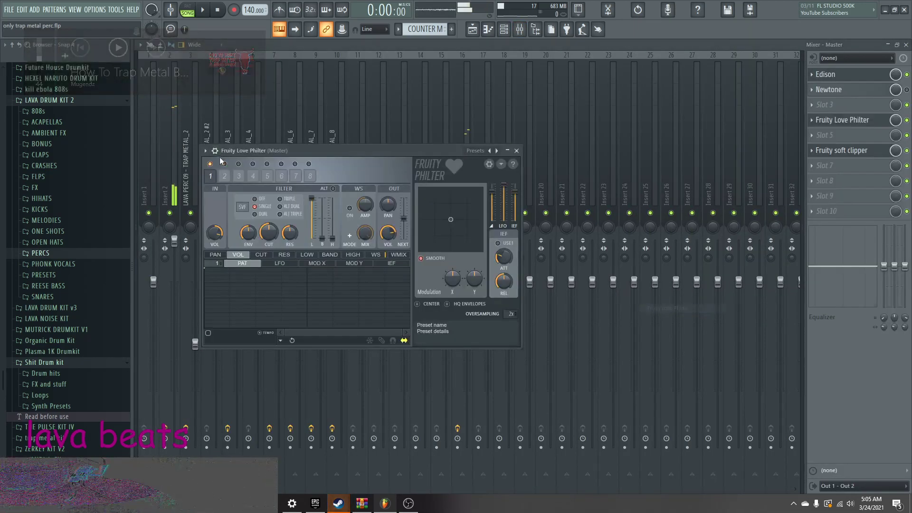
- Try Love Philter's Basic noise gate preset, and load the 10 pattern lowpass with LP LFO preset instead
{"action": "left_click", "coordinate": [205, 150]}
{"action": "mouse_move", "coordinate": [259, 188]}
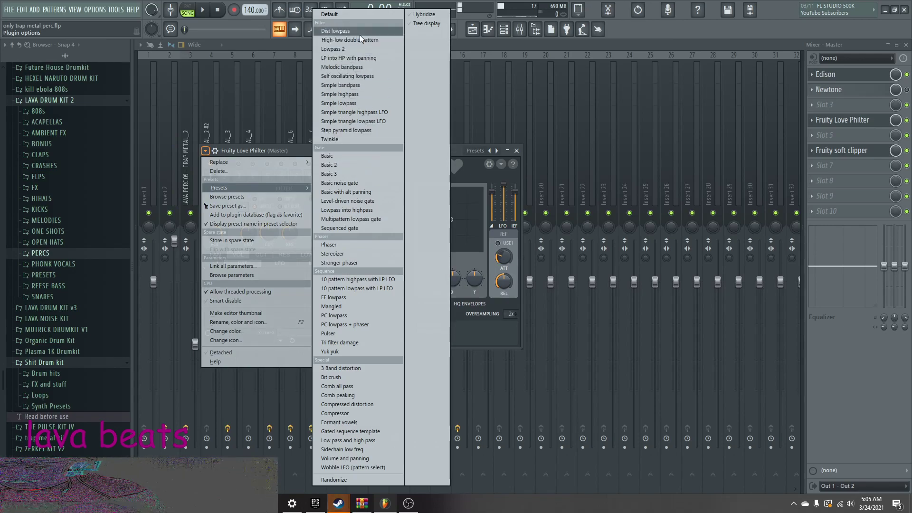
{"action": "left_click", "coordinate": [361, 183]}
{"action": "left_click", "coordinate": [206, 151]}
{"action": "mouse_move", "coordinate": [222, 189]}
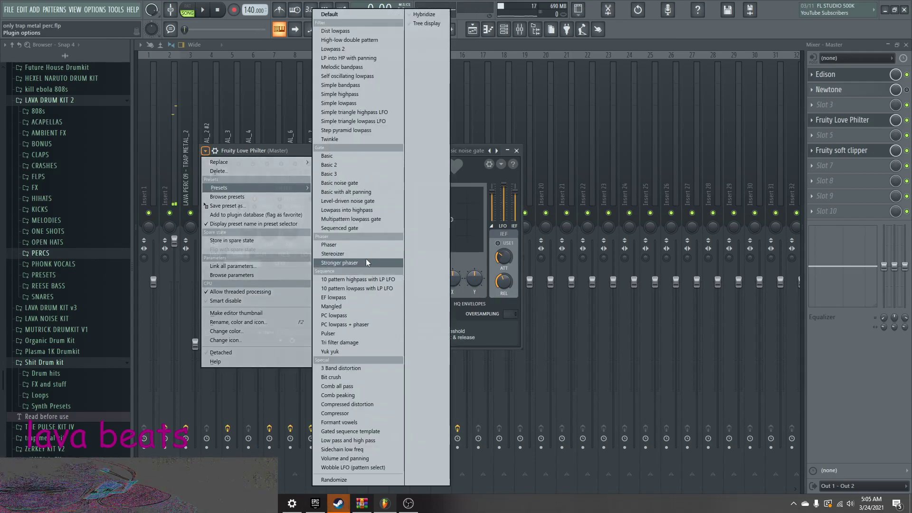
{"action": "left_click", "coordinate": [356, 288]}
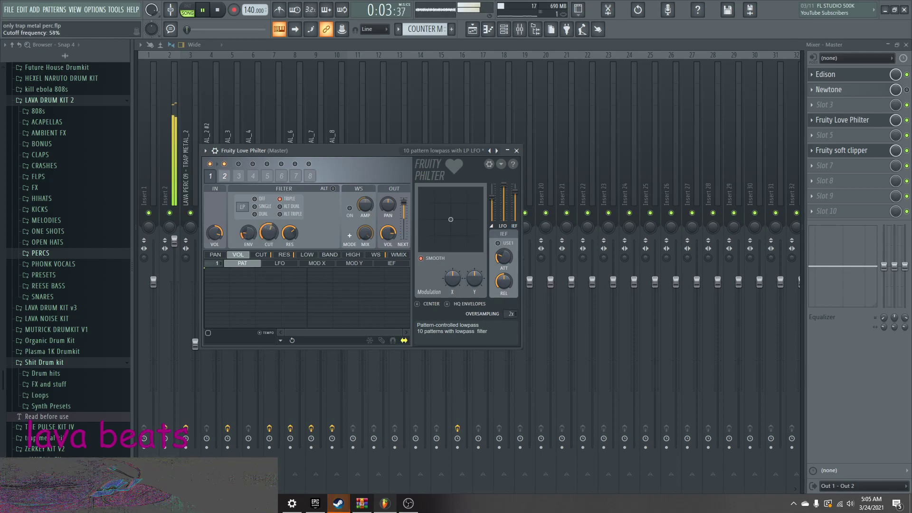
- Create an automation clip for Love Philter's Filter 1 cutoff frequency and close the plugin window
{"action": "right_click", "coordinate": [264, 235]}
{"action": "left_click", "coordinate": [309, 297]}
{"action": "left_click", "coordinate": [516, 151]}
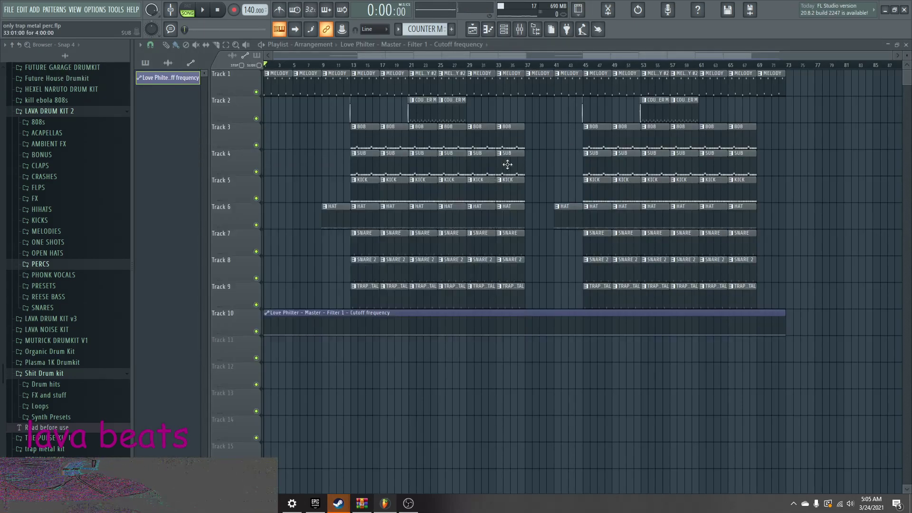
- Shape the cutoff automation to rise from bar 1 to 100% at bar 9 and hold at 100% until bar 73
{"action": "right_click", "coordinate": [323, 319]}
{"action": "key", "text": "space"}
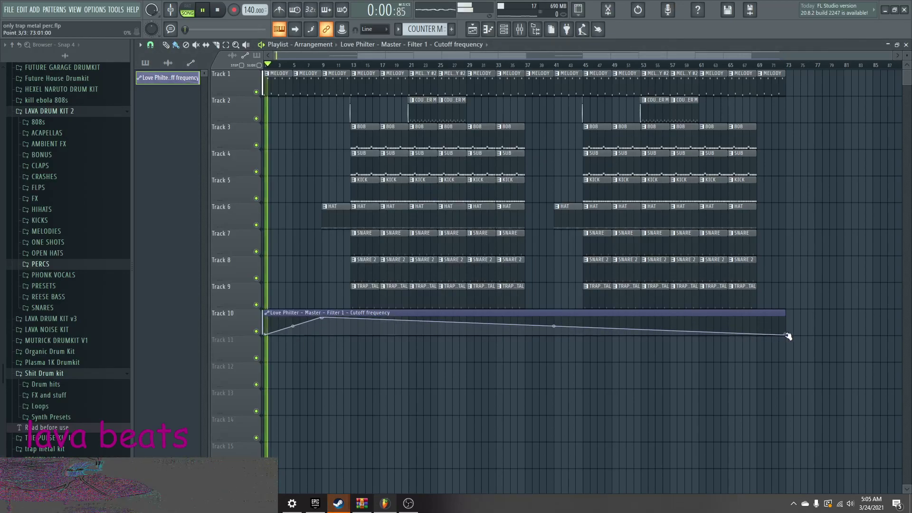
{"action": "left_click_drag", "start_coordinate": [786, 337], "coordinate": [788, 300]}
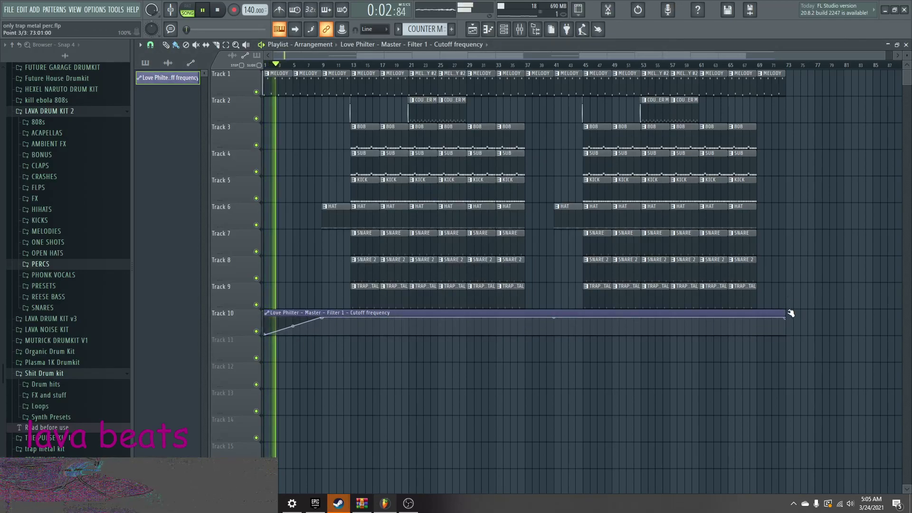
{"action": "scroll", "coordinate": [252, 292], "scroll_direction": "up", "scroll_amount": 2}
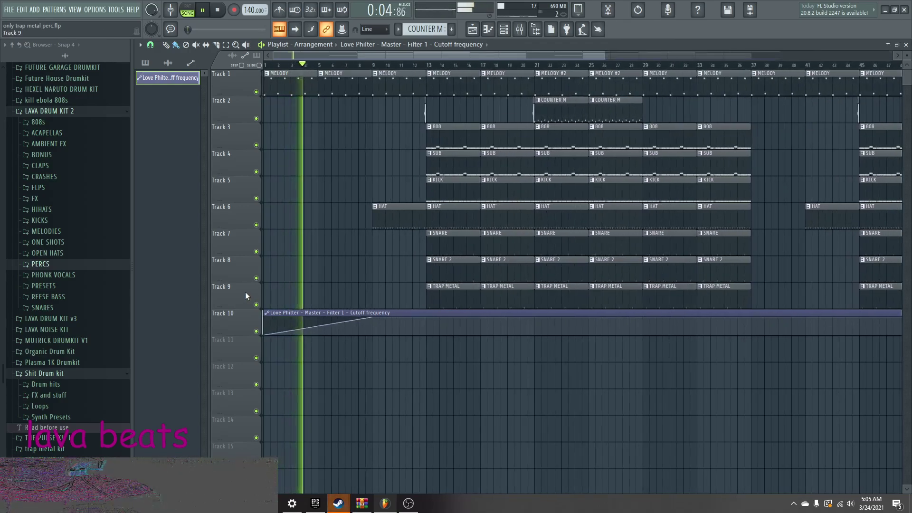
{"action": "scroll", "coordinate": [245, 291], "scroll_direction": "down", "scroll_amount": 2}
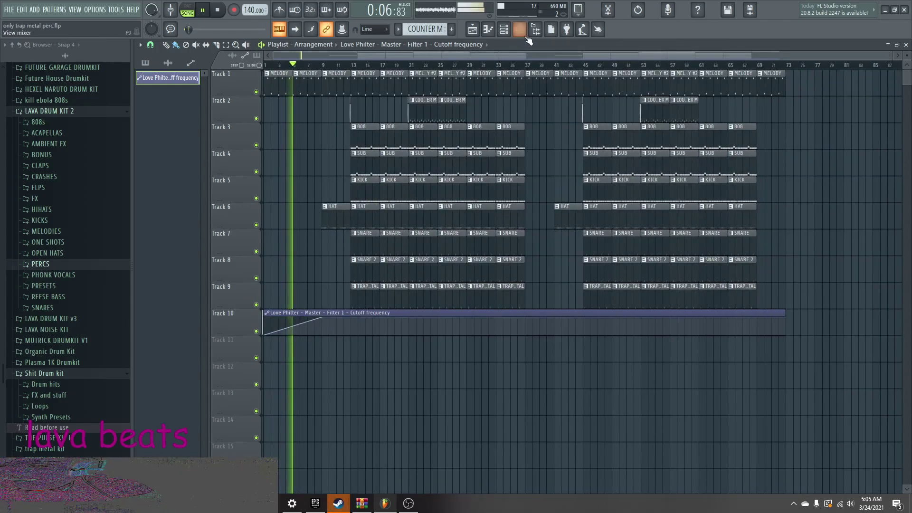
- Create an automation clip for the mute/solo switch of the Love Philter slot on the Master track
{"action": "left_click", "coordinate": [519, 30]}
{"action": "left_click", "coordinate": [173, 126]}
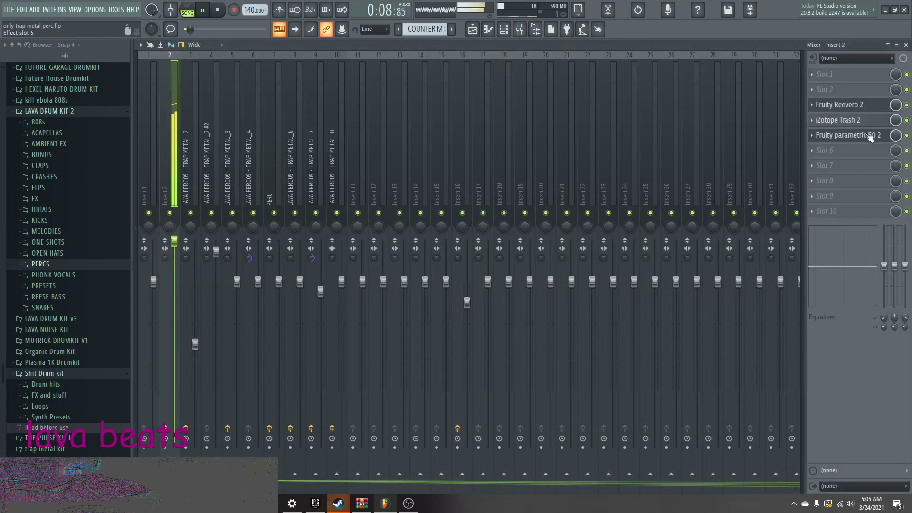
{"action": "left_click", "coordinate": [160, 125]}
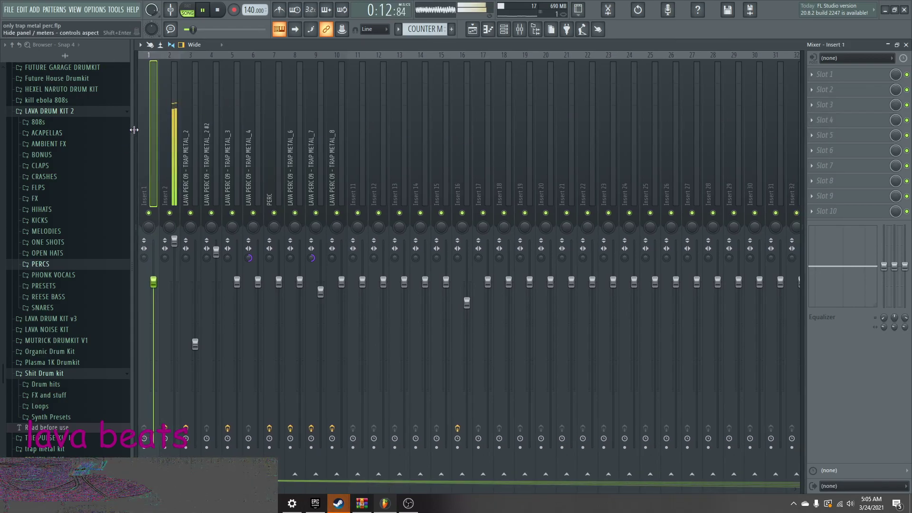
{"action": "scroll", "coordinate": [141, 129], "scroll_direction": "up", "scroll_amount": 2}
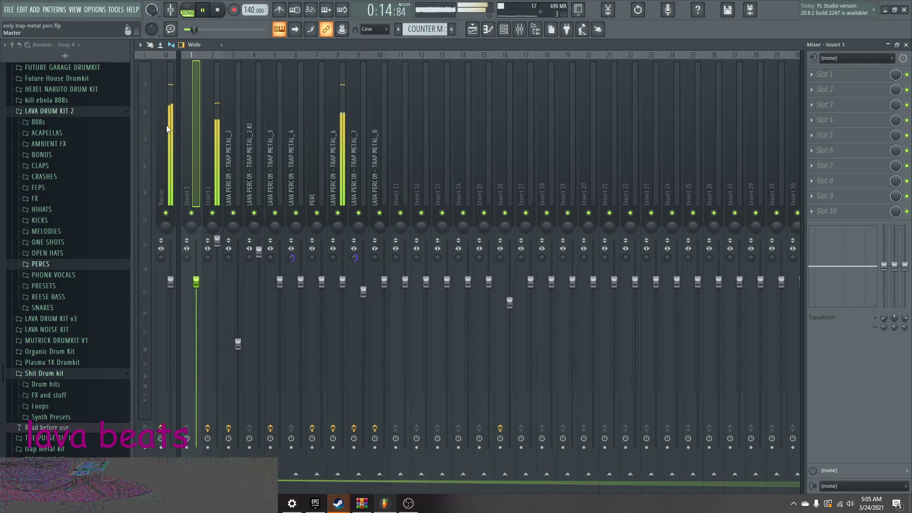
{"action": "left_click", "coordinate": [166, 128]}
{"action": "right_click", "coordinate": [907, 120]}
{"action": "left_click", "coordinate": [866, 190]}
- Shape the Mute / solo automation to drop to 0% at bar 9 and stay there until the clip's end
{"action": "key", "text": "space"}
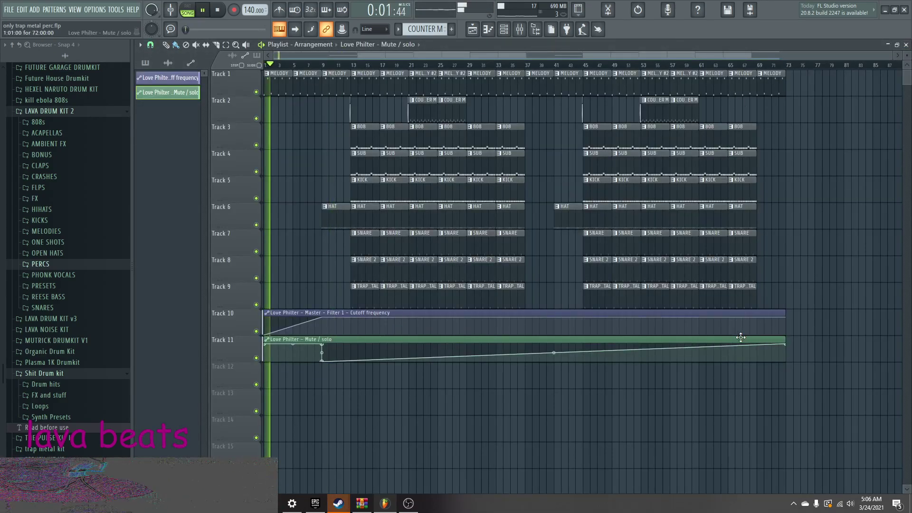
{"action": "left_click", "coordinate": [316, 65]}
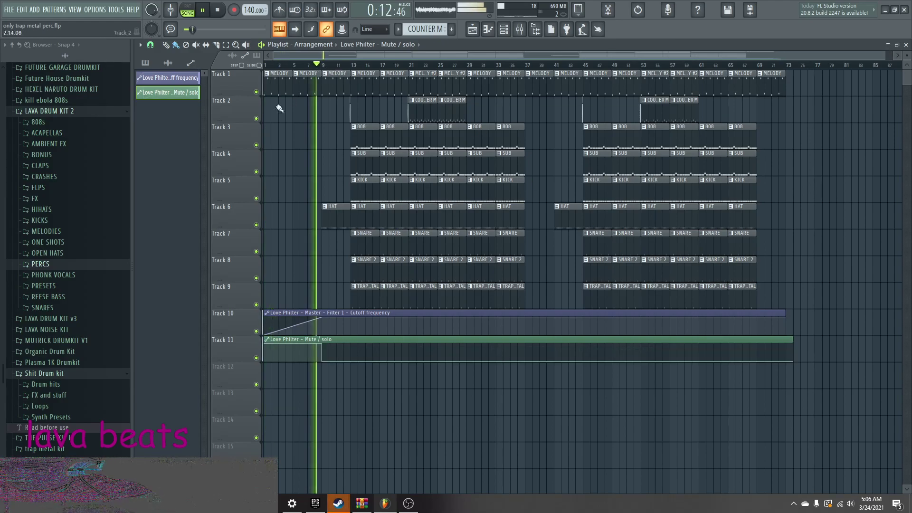
{"action": "scroll", "coordinate": [257, 144], "scroll_direction": "up", "scroll_amount": 5}
{"action": "scroll", "coordinate": [254, 164], "scroll_direction": "down", "scroll_amount": 5}
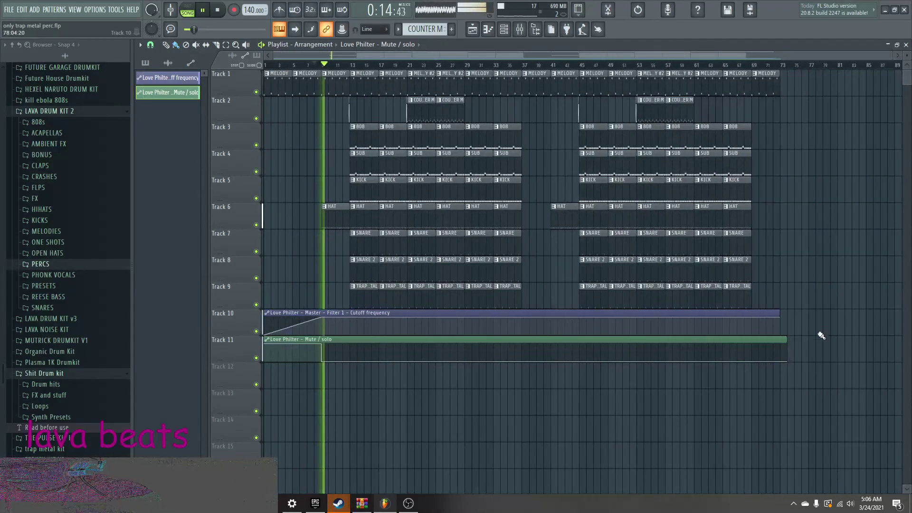
{"action": "scroll", "coordinate": [821, 332], "scroll_direction": "down", "scroll_amount": 1}
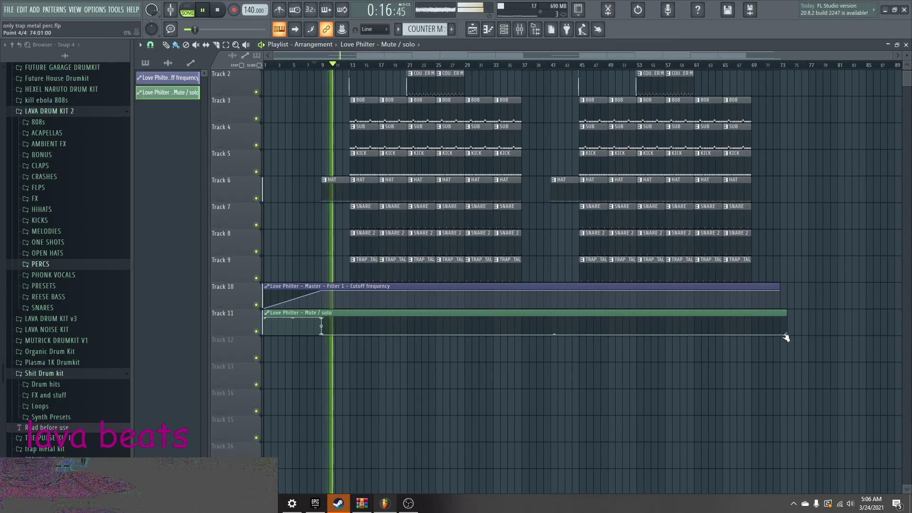
{"action": "scroll", "coordinate": [373, 167], "scroll_direction": "up", "scroll_amount": 1}
- Trim the Mute / solo automation clip to end at bar 73 and play the song from about bar 13
{"action": "left_click", "coordinate": [353, 66]}
{"action": "scroll", "coordinate": [500, 115], "scroll_direction": "up", "scroll_amount": 2}
{"action": "scroll", "coordinate": [432, 166], "scroll_direction": "down", "scroll_amount": 2}
{"action": "key", "text": "space"}
{"action": "key", "text": "space"}
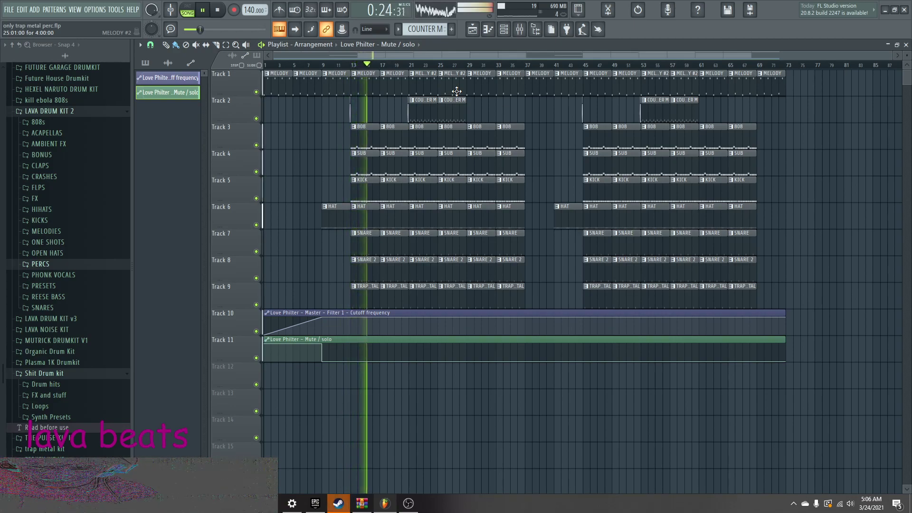
{"action": "key", "text": "alt+Tab"}
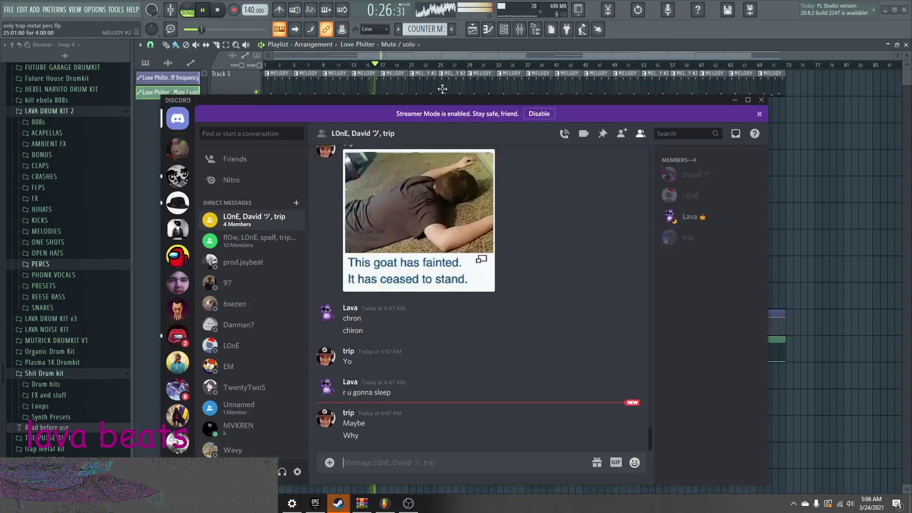
{"action": "key", "text": "alt+Tab"}
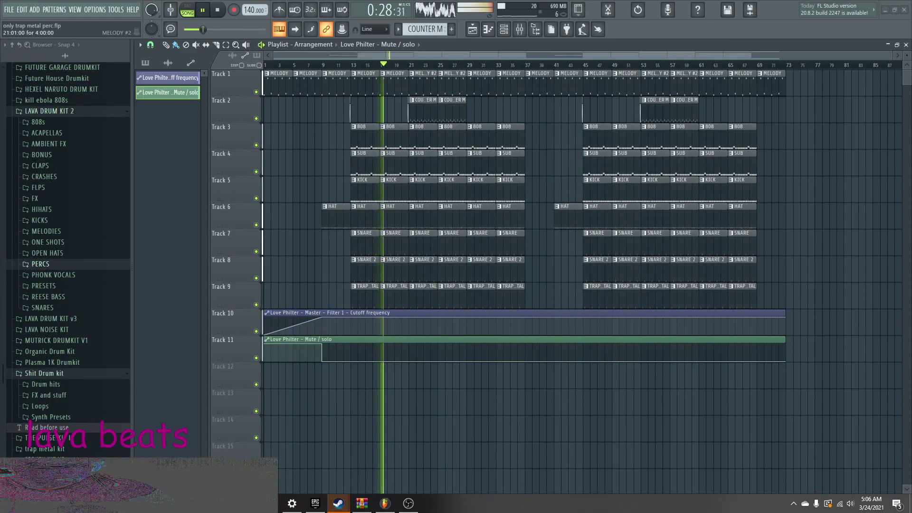